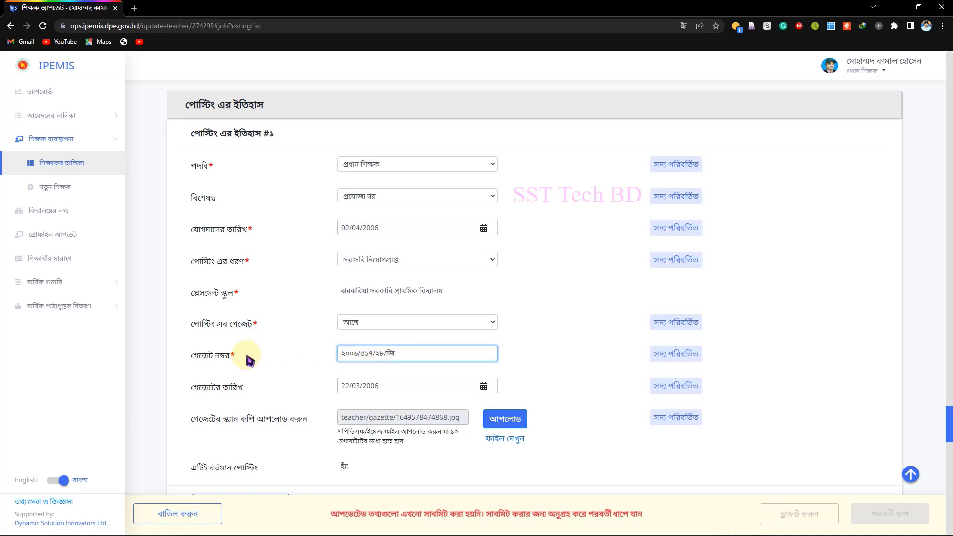
Step: Confirm posting #1's gazette date 22/03/2006 and attach Thakurvoog.jpg from Downloads > MY CERTIFICATE as its scan
left_click(391, 389)
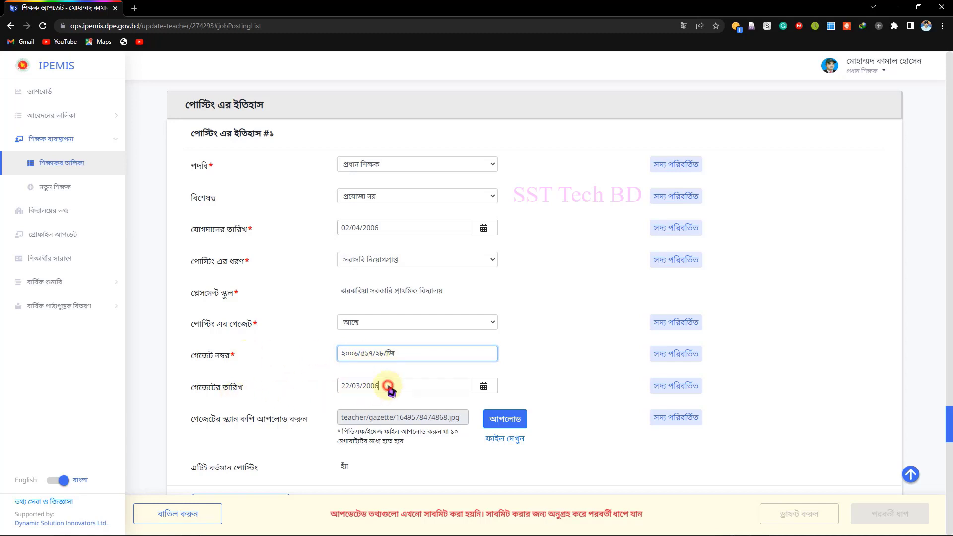
left_click(398, 357)
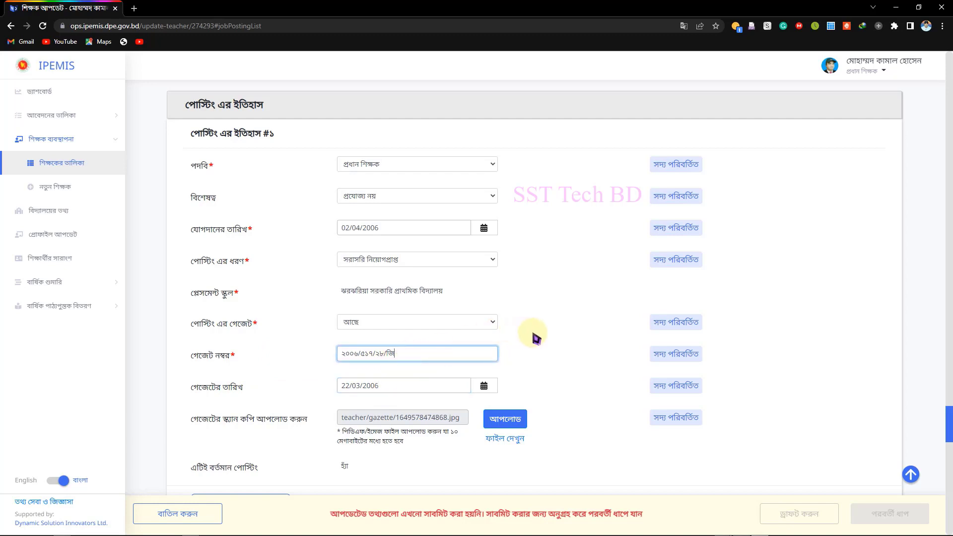
left_click(384, 388)
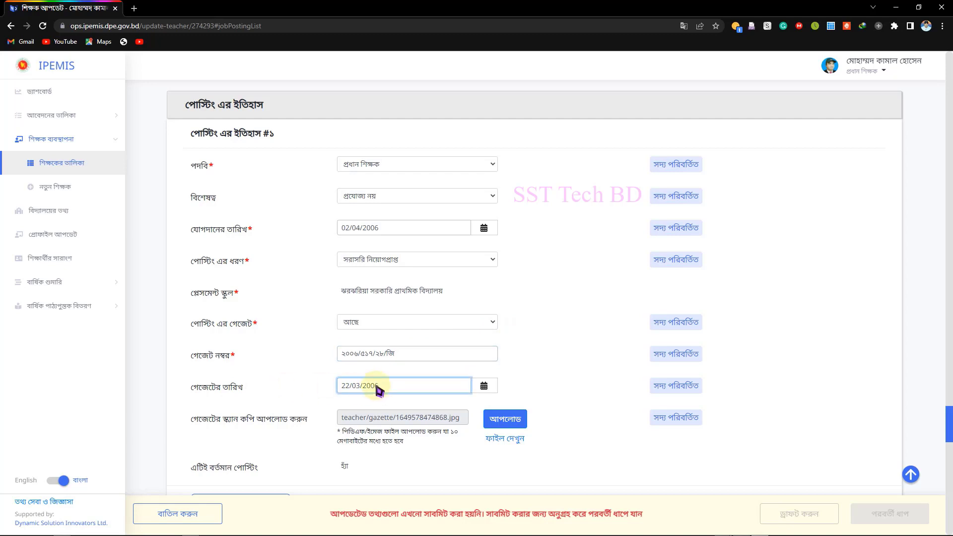
scroll(312, 398, "down", 1)
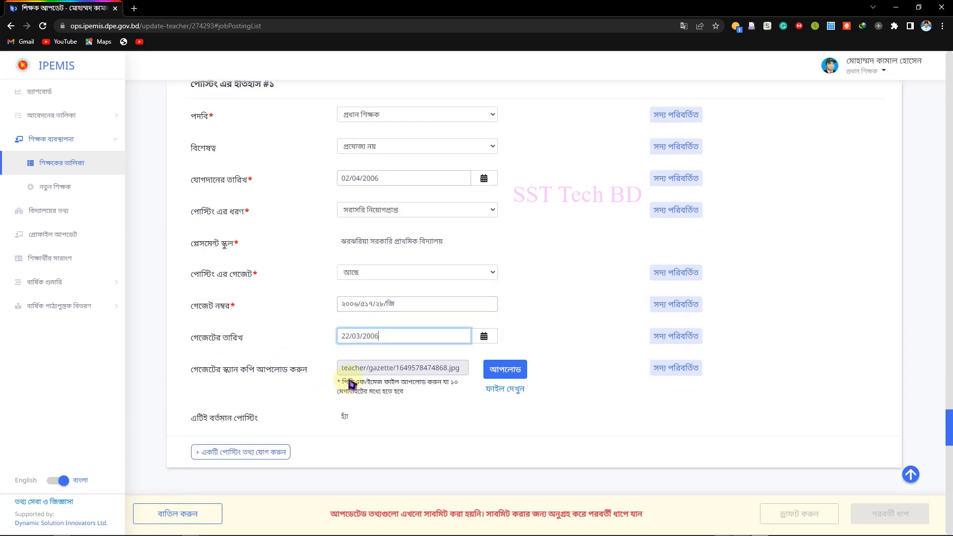
left_click(511, 371)
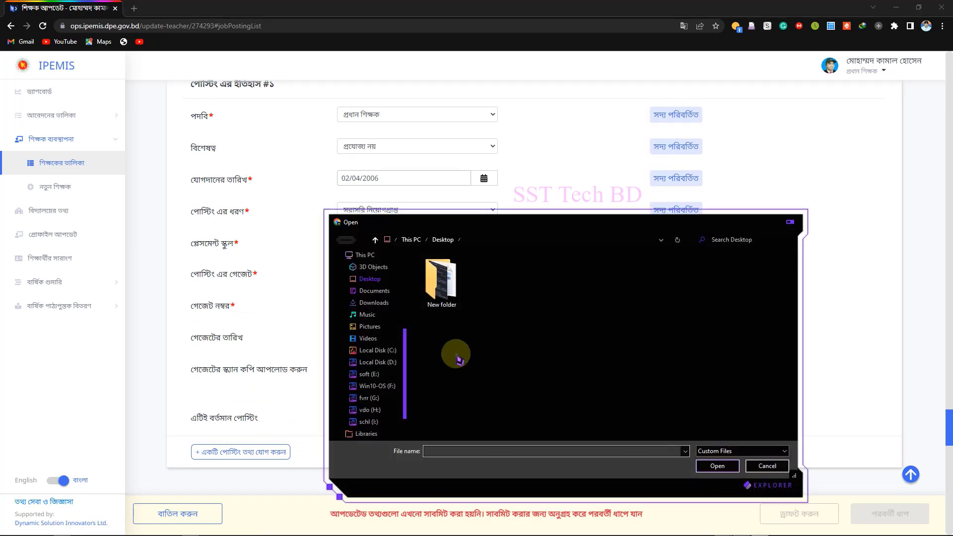
left_click(374, 303)
double_click(434, 290)
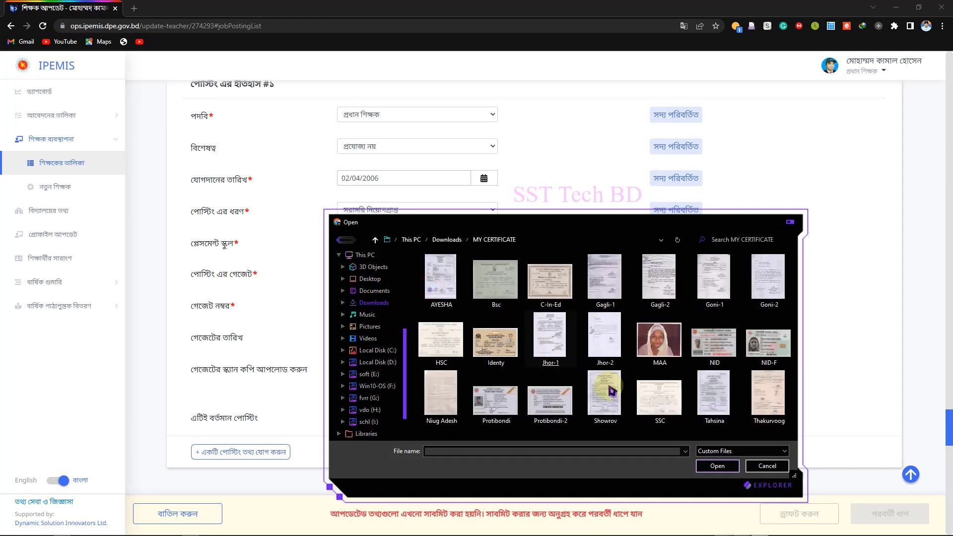
double_click(764, 395)
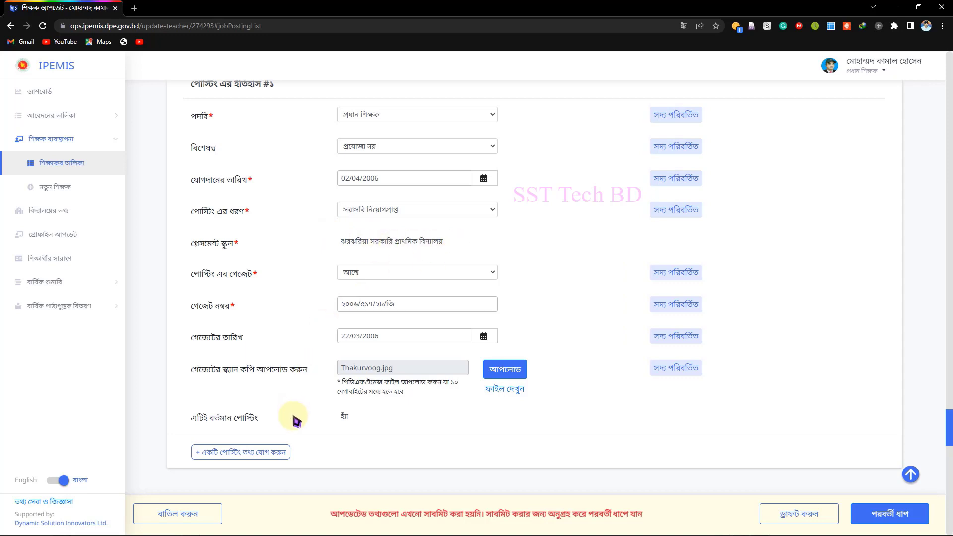
Step: Add a new posting history entry #2
scroll(298, 428, "down", 3)
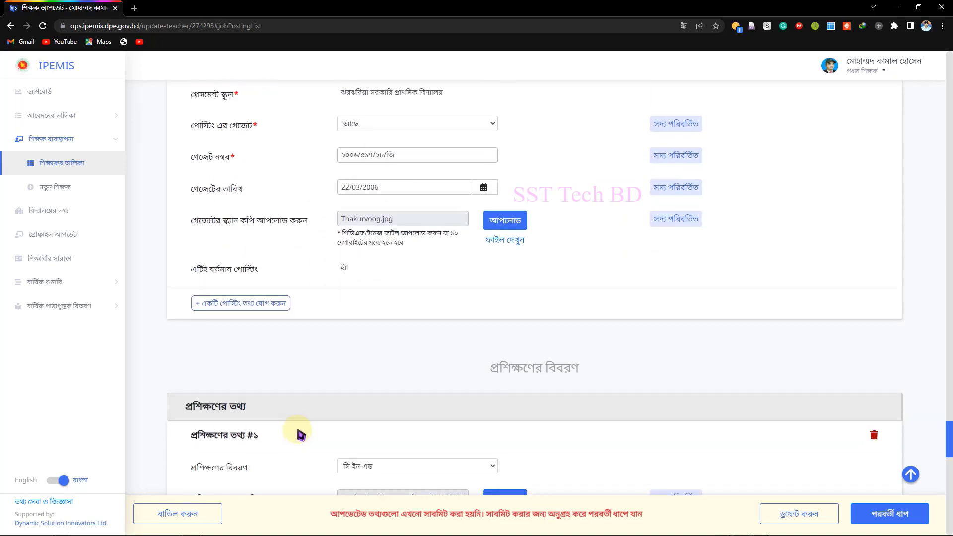
scroll(292, 347, "down", 2)
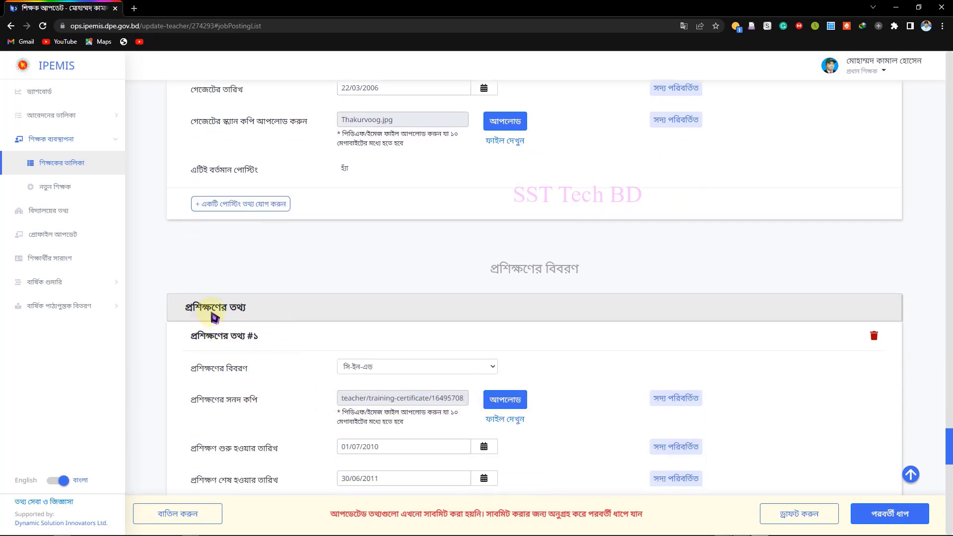
scroll(253, 313, "up", 1)
scroll(253, 316, "up", 3)
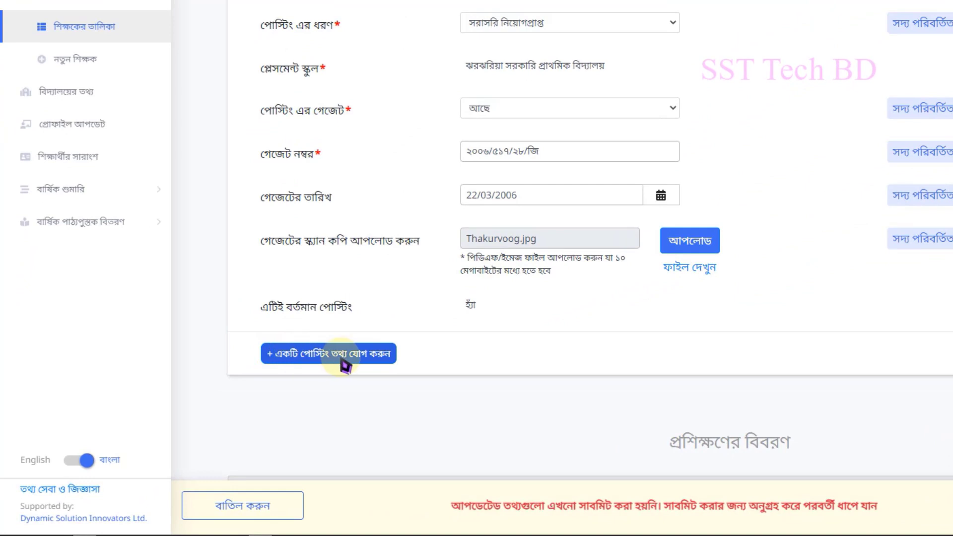
left_click(273, 354)
Step: Set posting #2's designation to প্রধান শিক্ষক and speciality to প্রযোজ্য নয়
scroll(411, 348, "down", 1)
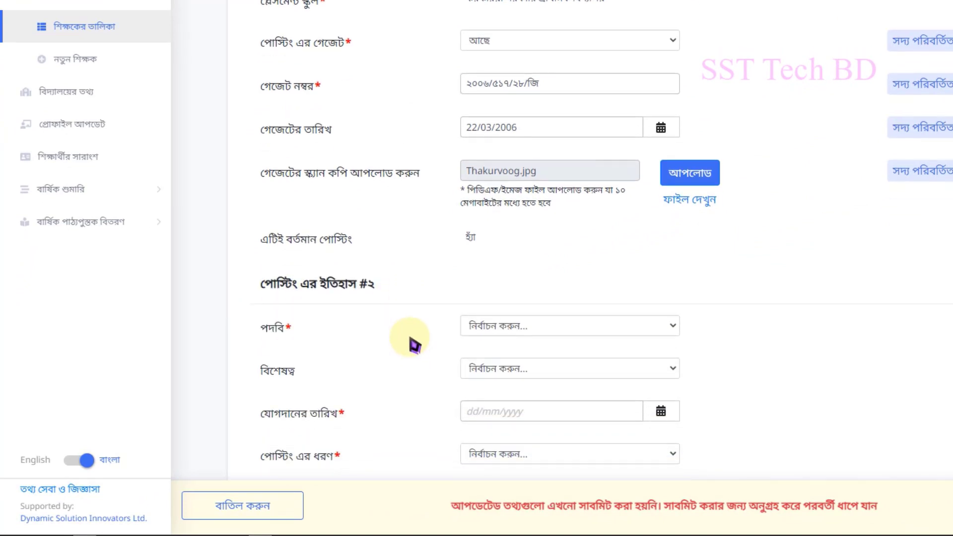
scroll(357, 283, "down", 1)
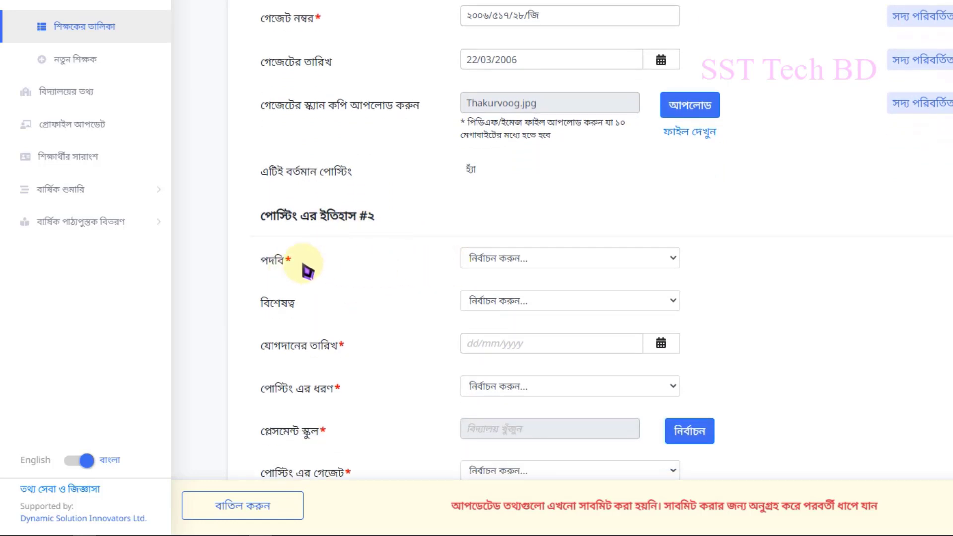
left_click(671, 265)
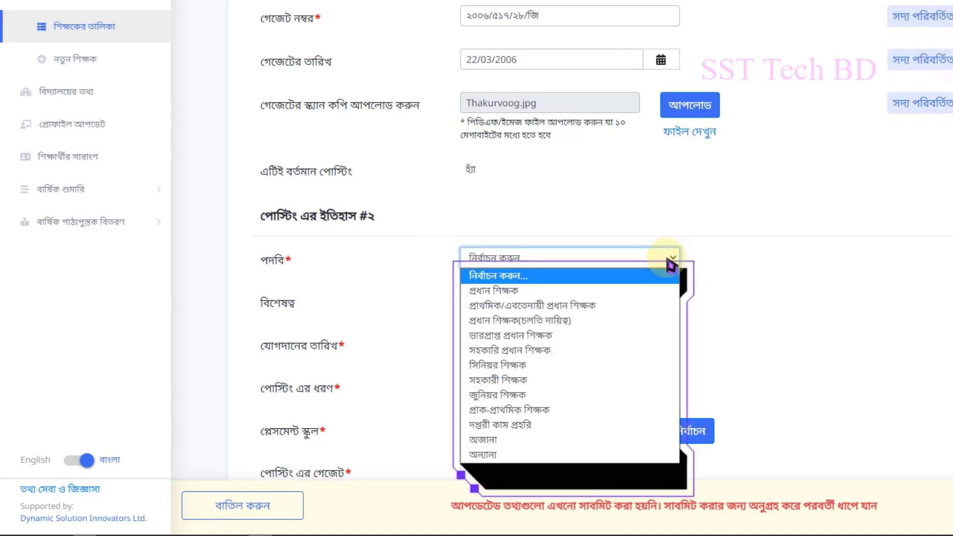
left_click(593, 293)
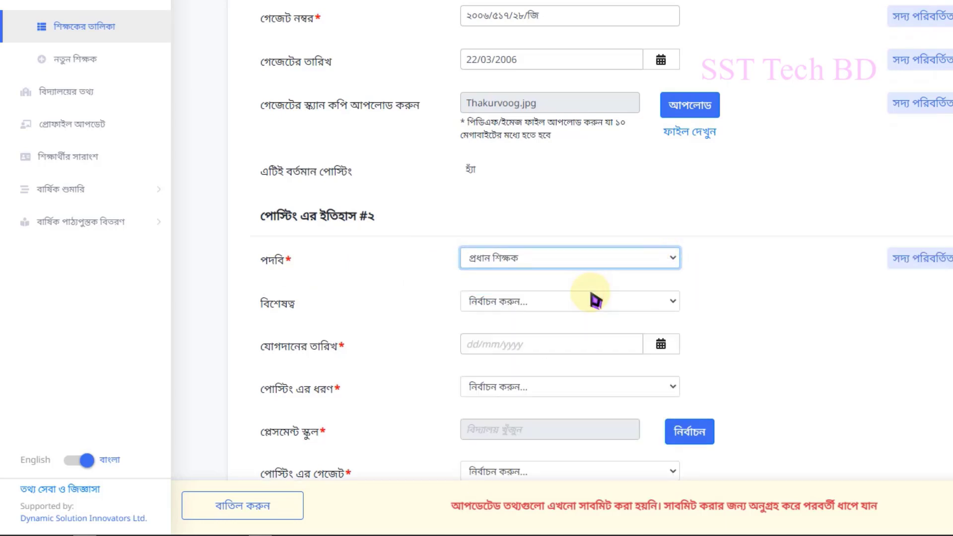
scroll(594, 297, "down", 3)
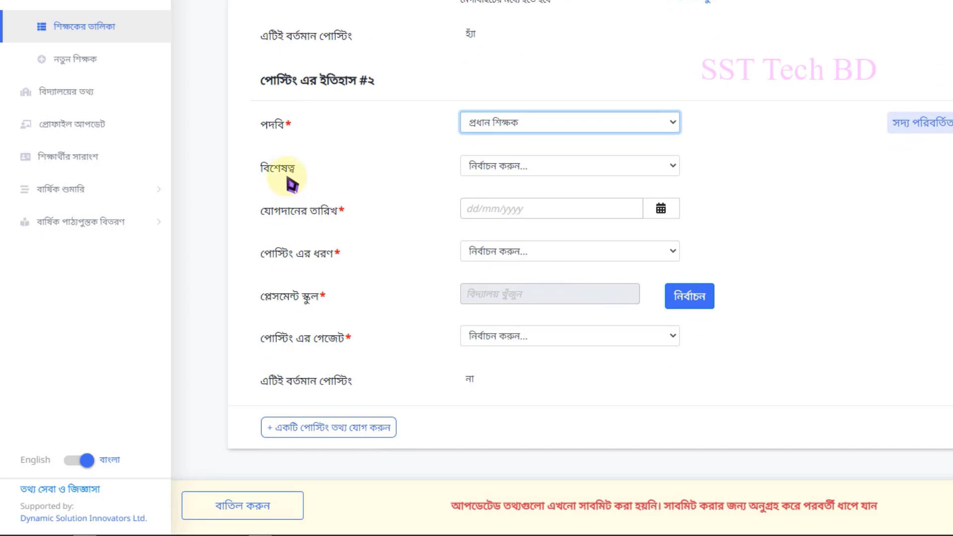
left_click(671, 169)
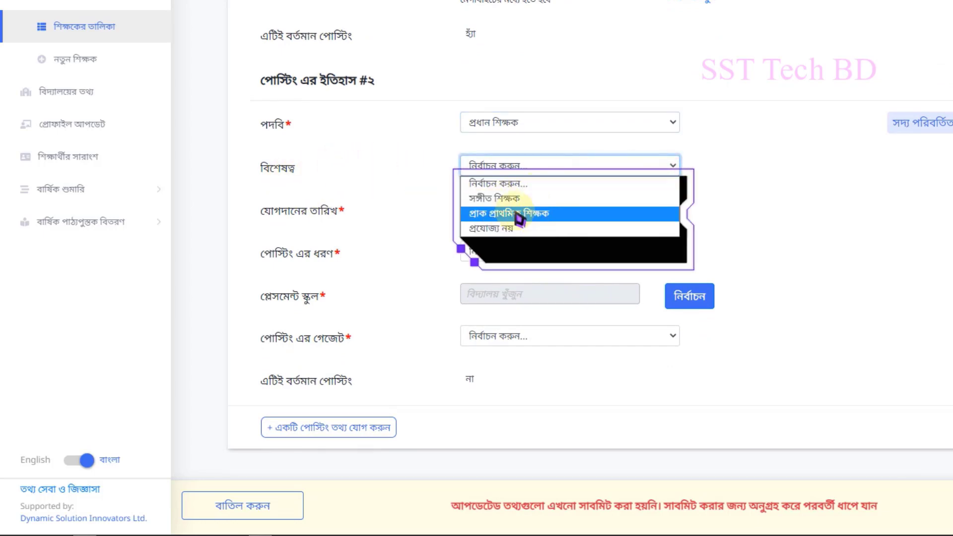
left_click(504, 229)
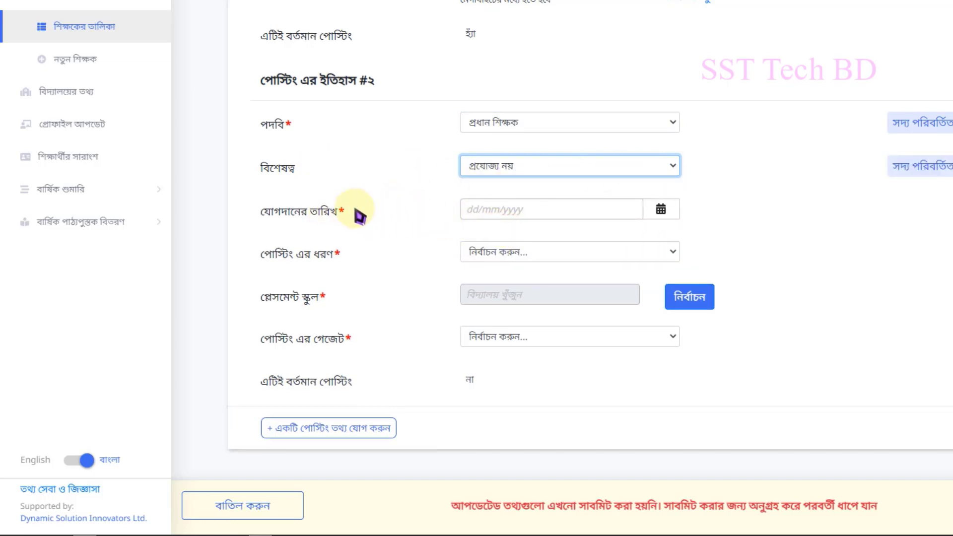
left_click(526, 216)
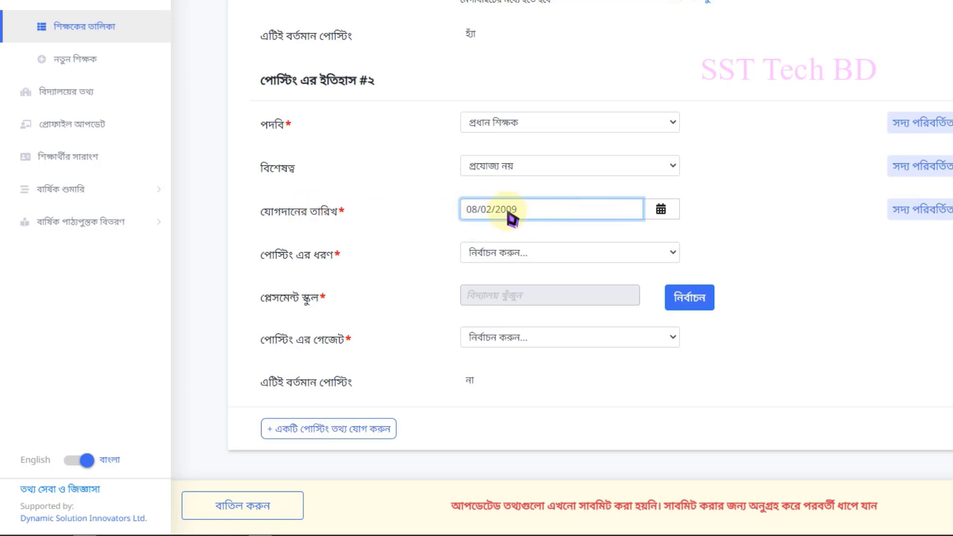
Step: Finish the 08/02/2009 joining date and set posting #2's type to বদলিকৃত
left_click(734, 225)
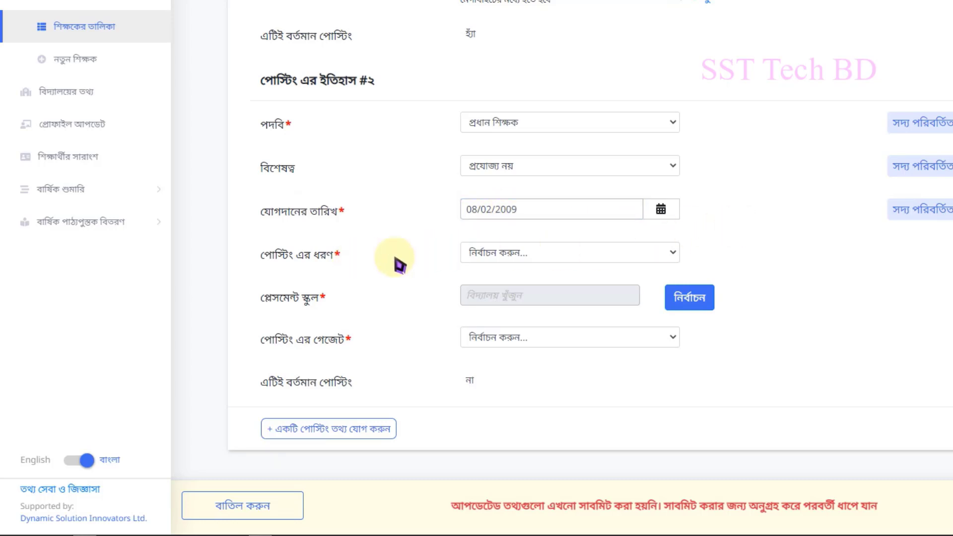
left_click(570, 252)
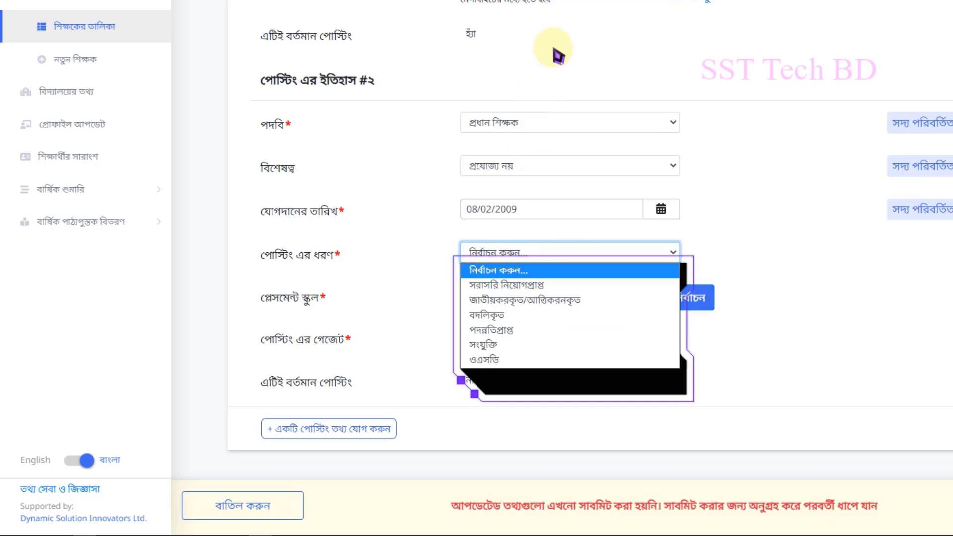
left_click(509, 318)
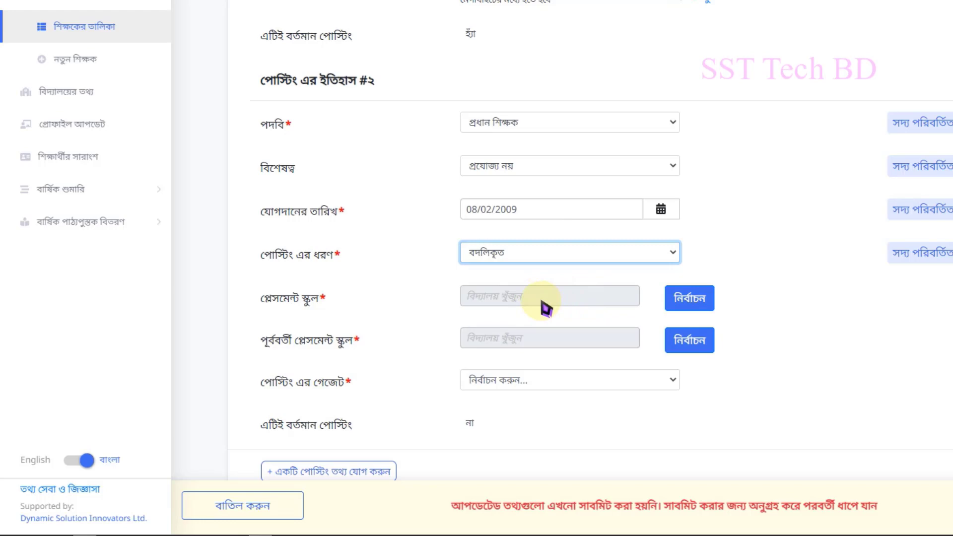
Step: Filter the placement school search to সিলেট, সুনামগঞ্জ, দক্ষিণ সুনামগঞ্জ and the উজানীগাঁও cluster
left_click(691, 300)
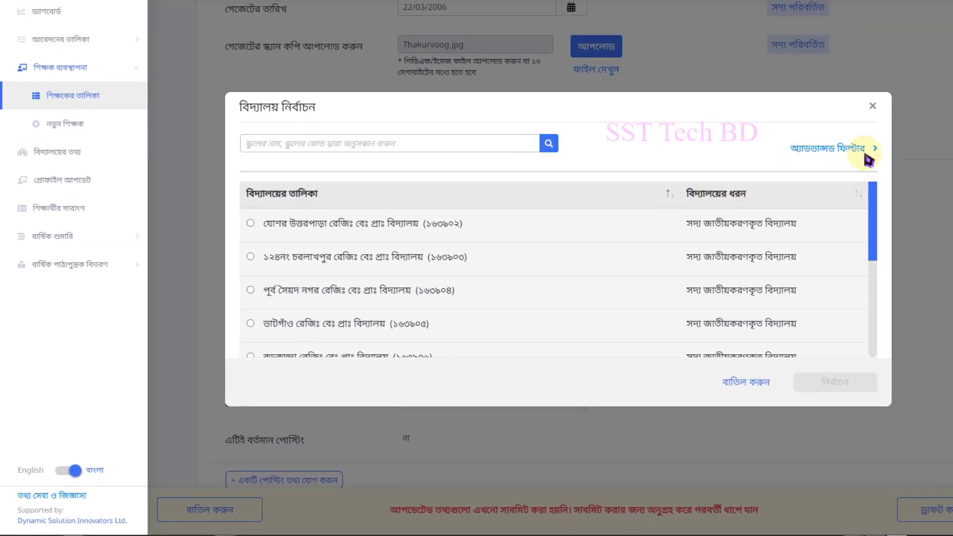
left_click(858, 150)
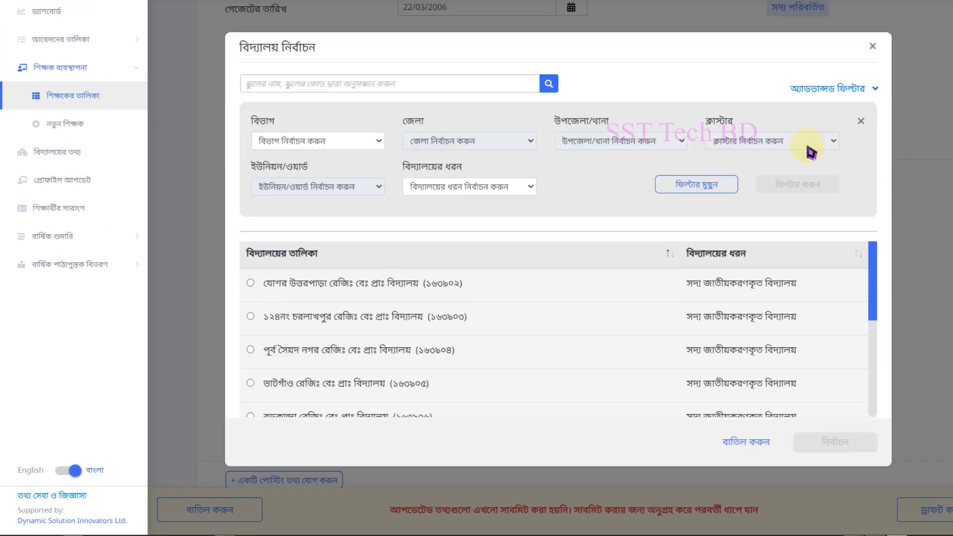
left_click(379, 142)
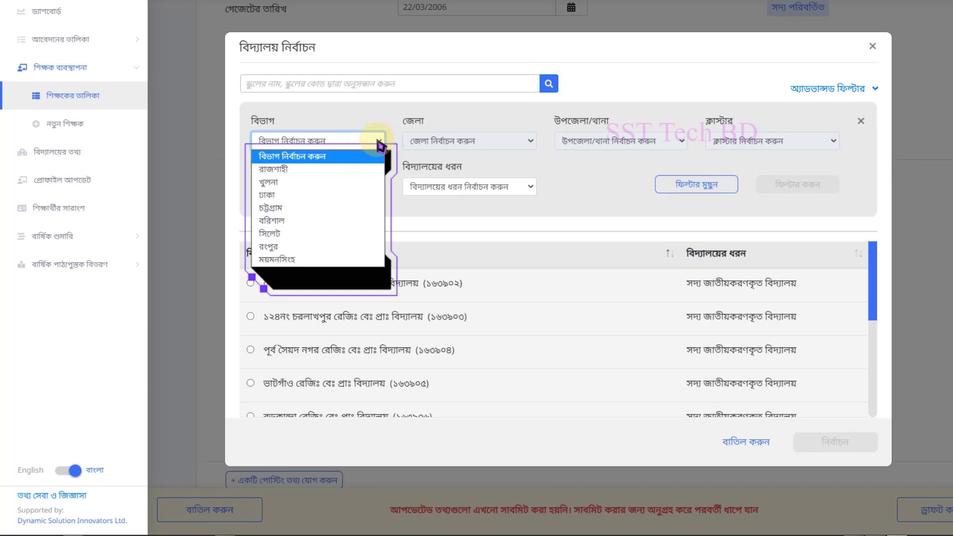
left_click(329, 233)
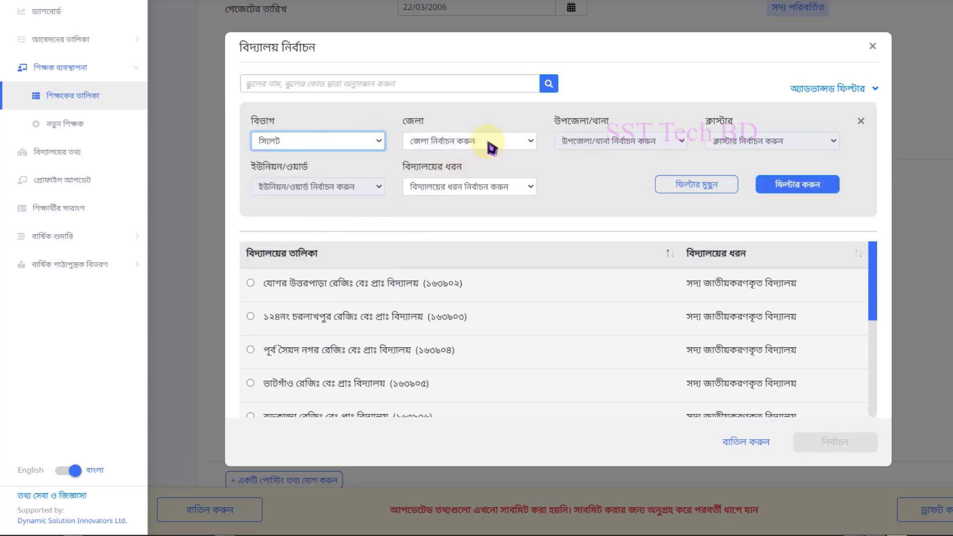
left_click(490, 144)
left_click(468, 173)
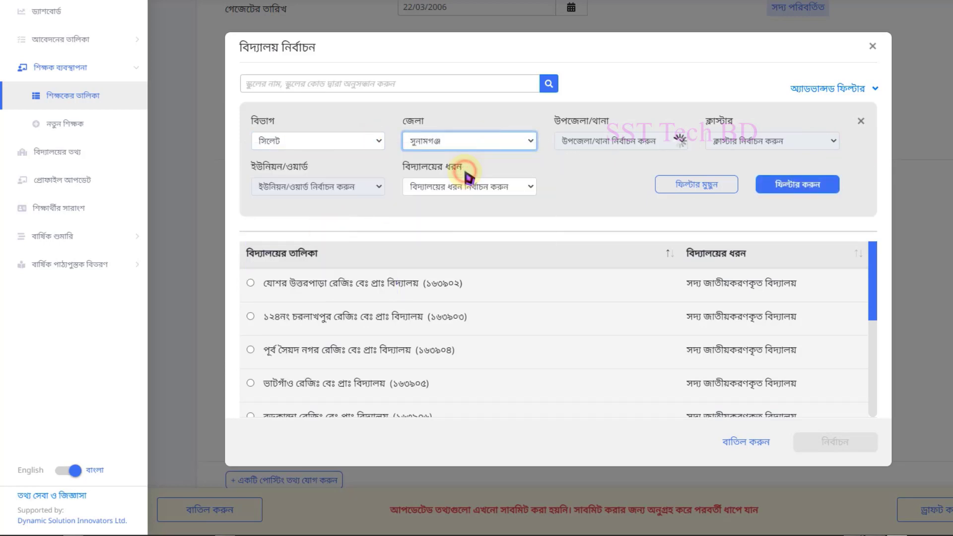
left_click(675, 140)
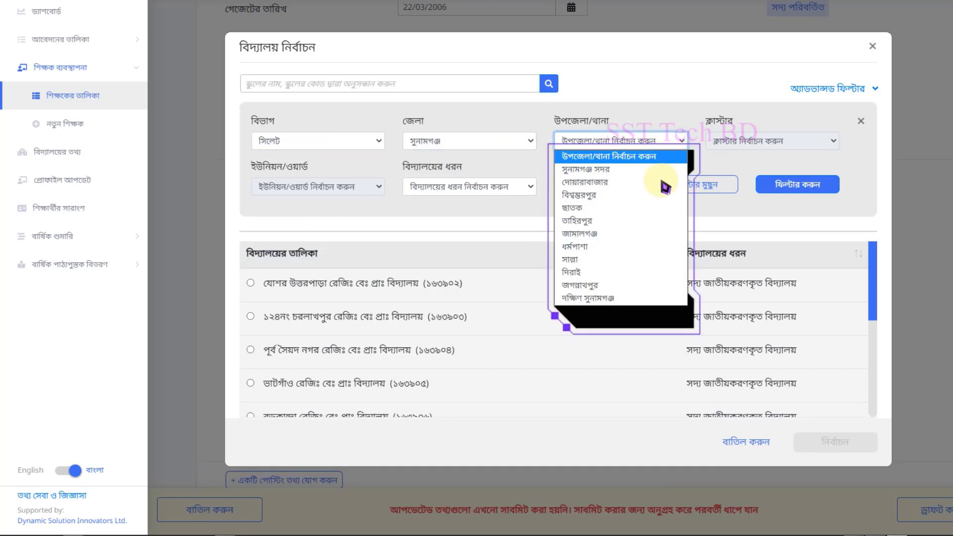
left_click(636, 298)
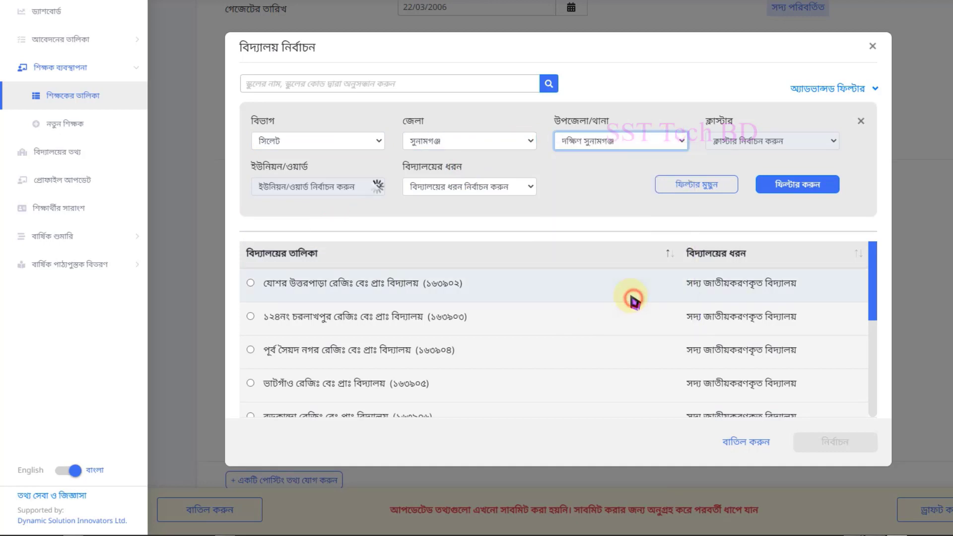
left_click(788, 144)
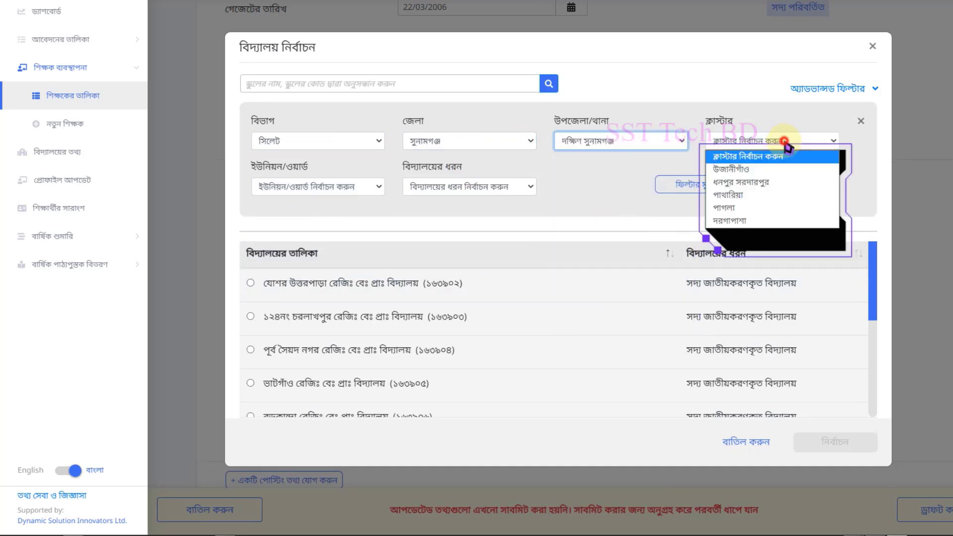
left_click(745, 169)
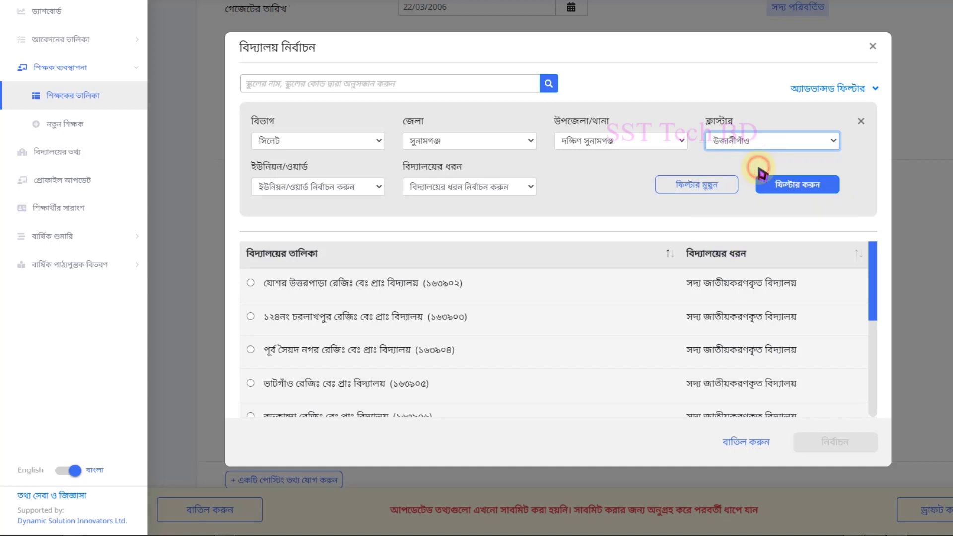
Step: Narrow to জয়কলস union government primary schools and select গাগলী সরকারি প্রাথমিক বিদ্যালয়
left_click(378, 188)
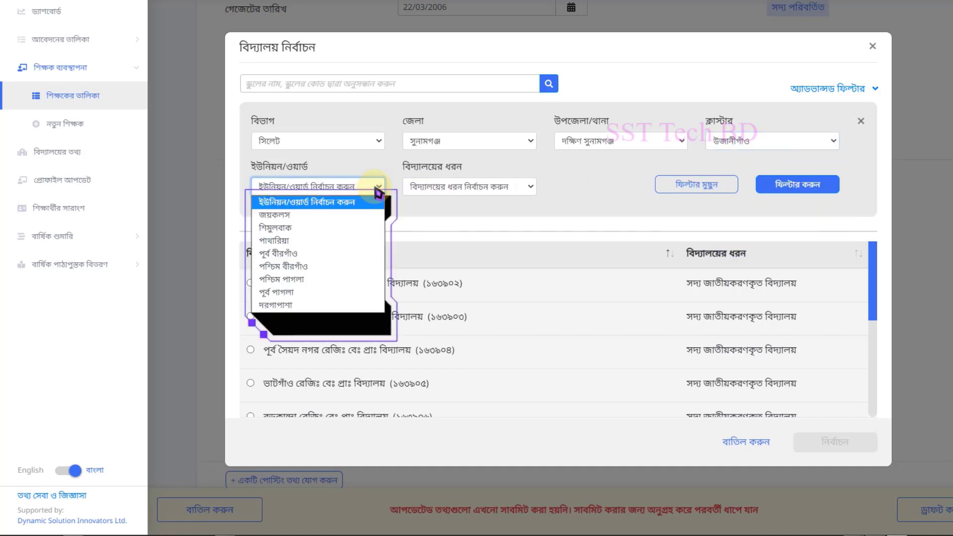
left_click(350, 215)
left_click(506, 192)
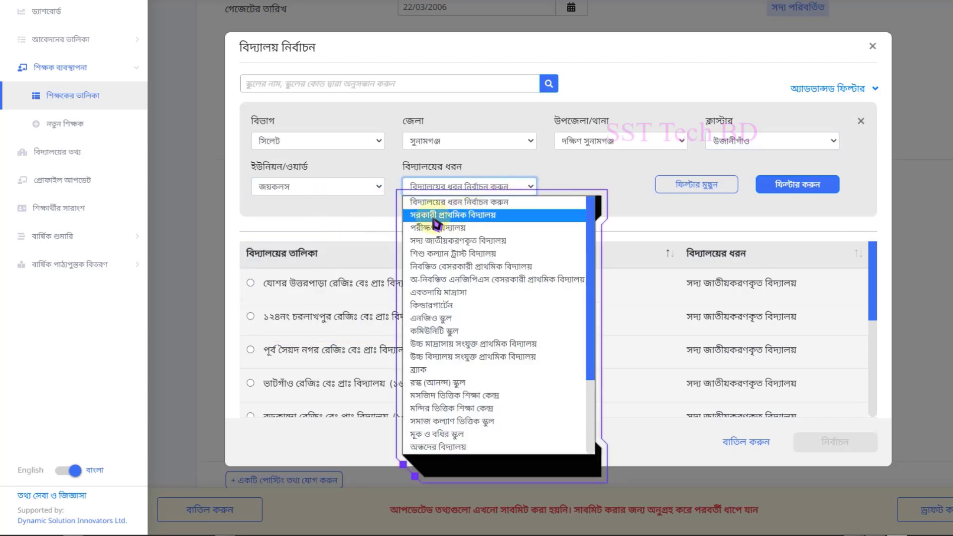
left_click(455, 215)
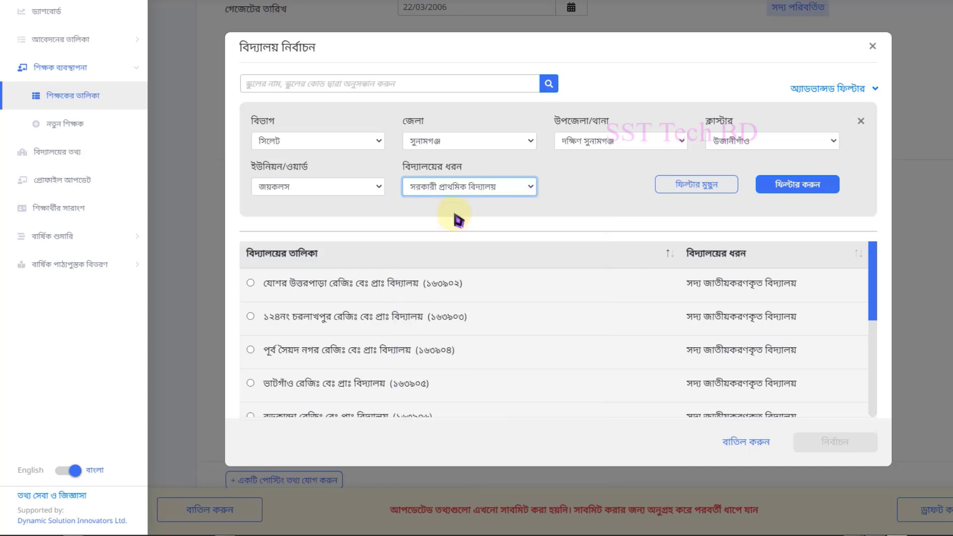
left_click(806, 188)
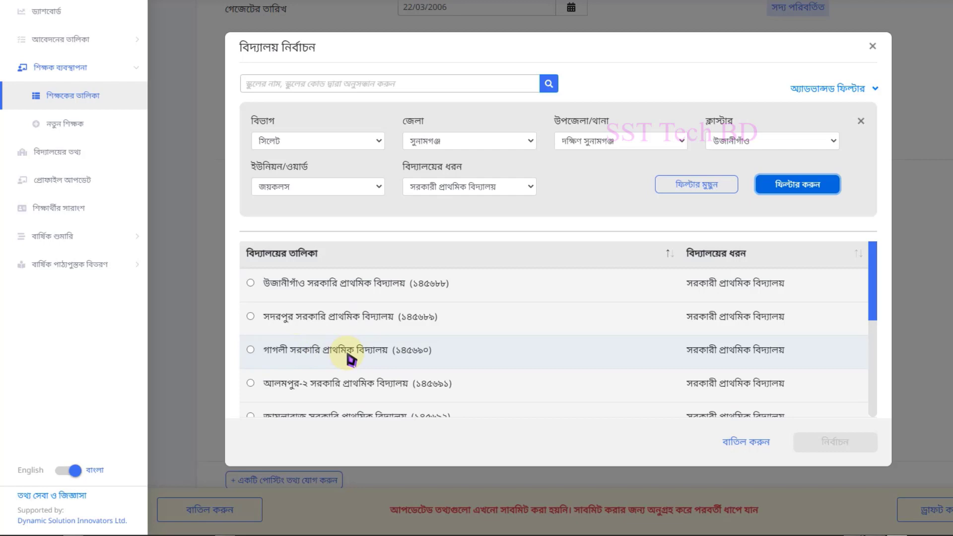
left_click(250, 350)
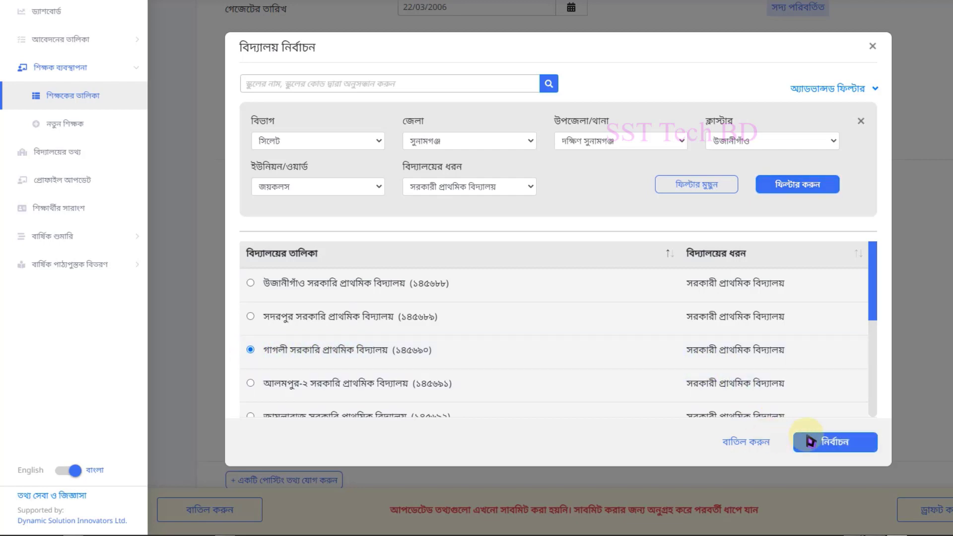
left_click(830, 443)
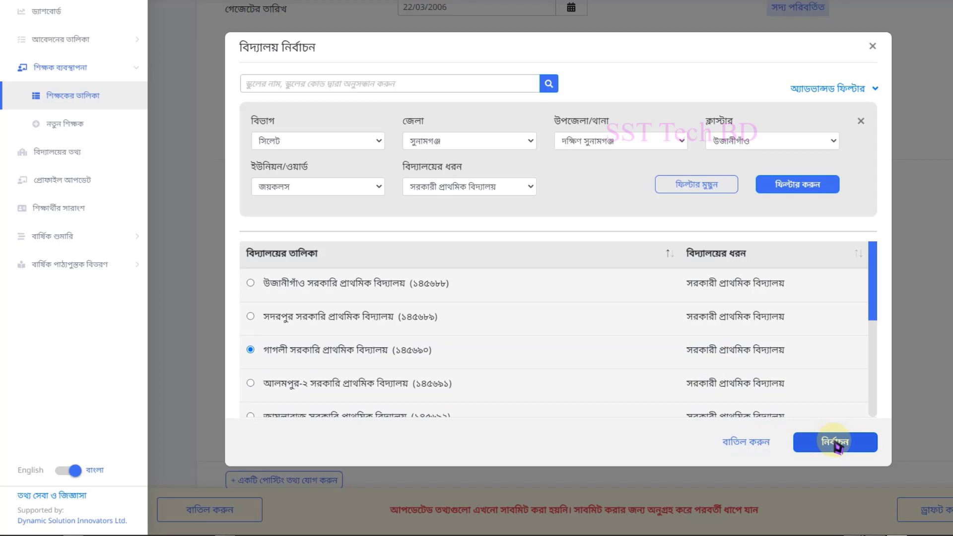
left_click(838, 448)
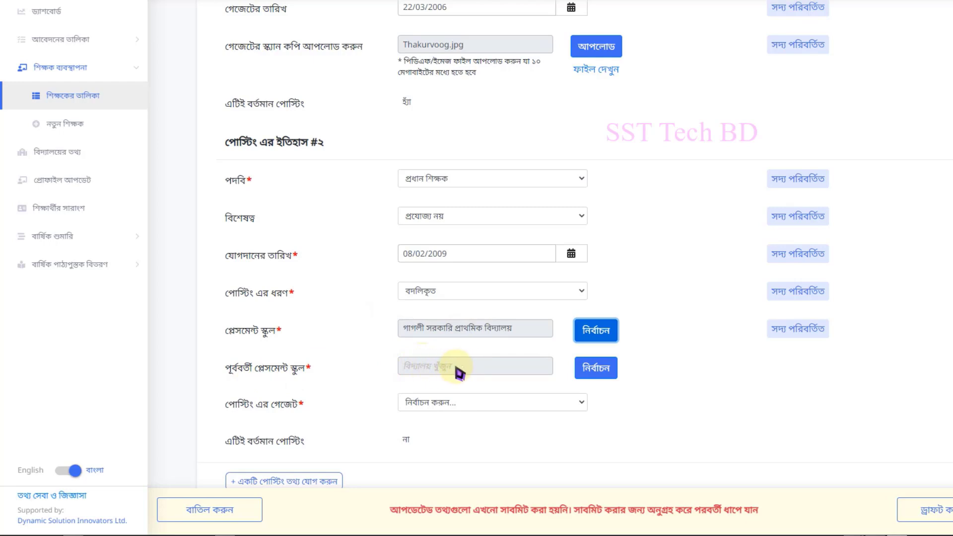
Step: Filter the previous placement school search to সিলেট, সুনামগঞ্জ, দক্ষিণ সুনামগঞ্জ and the পাথারিয়া cluster
left_click(605, 368)
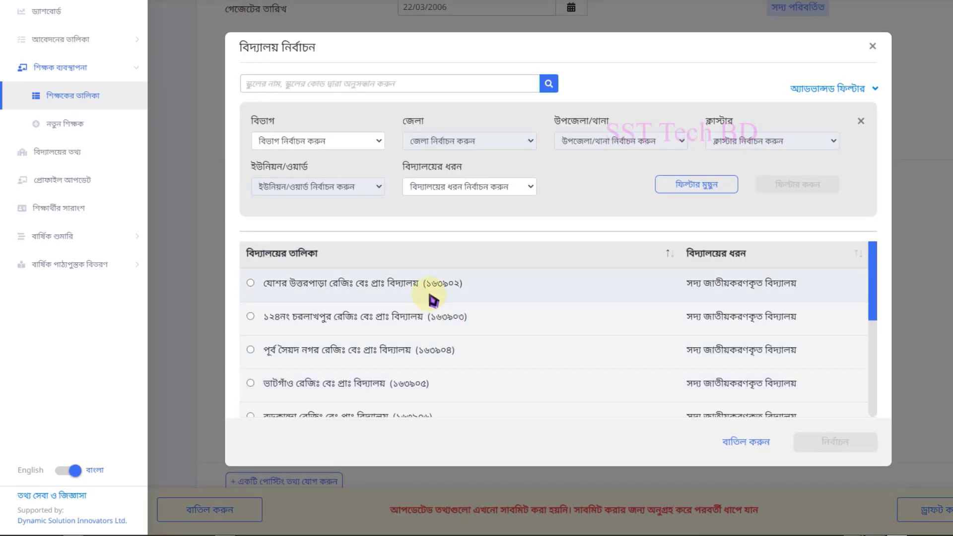
left_click(379, 143)
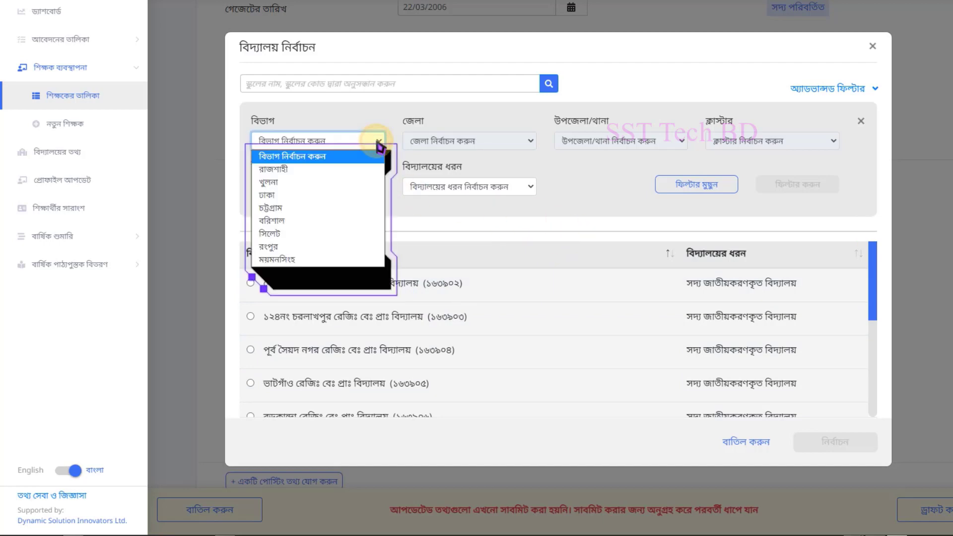
left_click(346, 241)
left_click(522, 143)
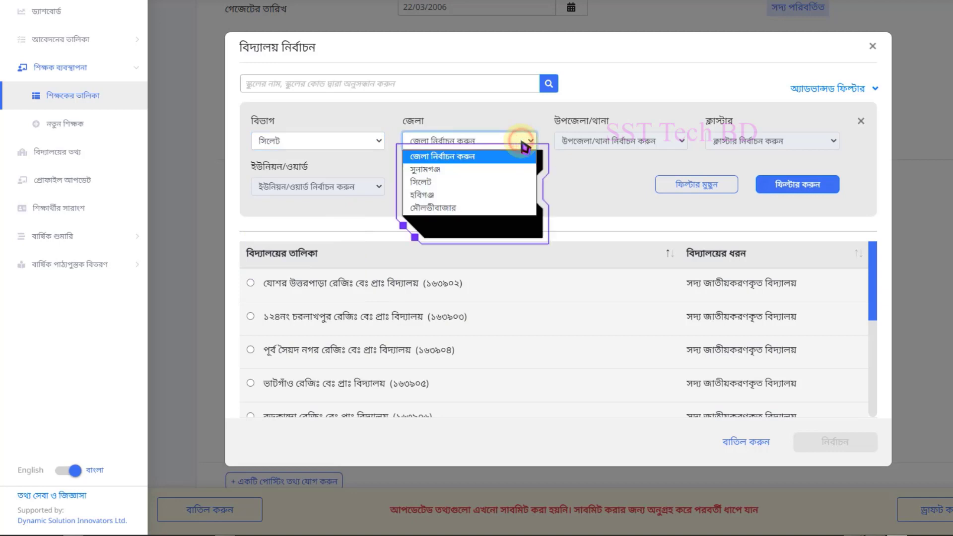
left_click(474, 170)
left_click(609, 142)
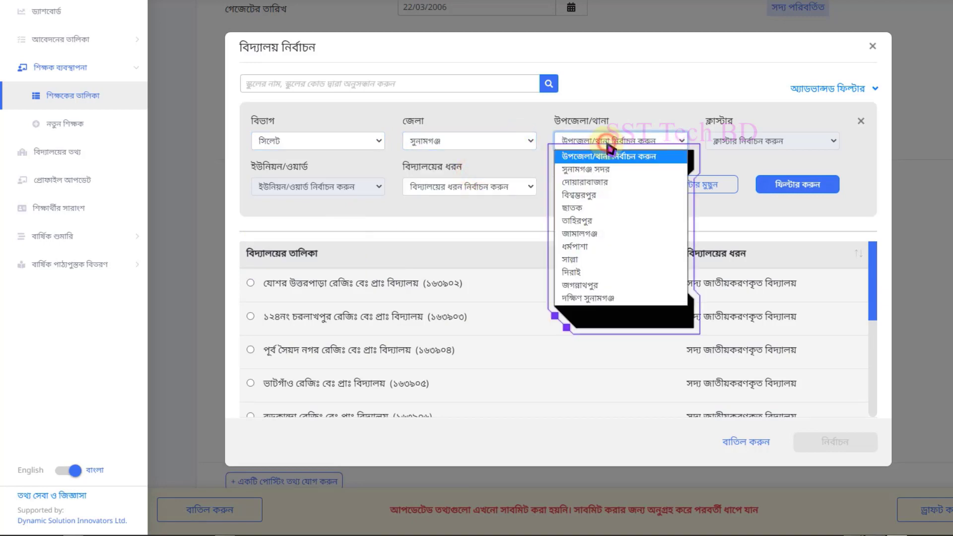
left_click(608, 299)
left_click(776, 143)
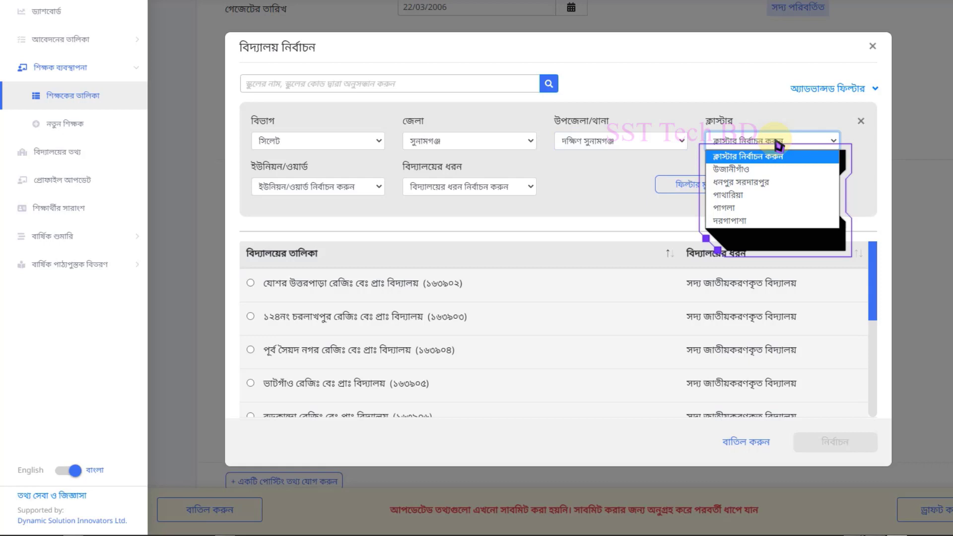
left_click(756, 195)
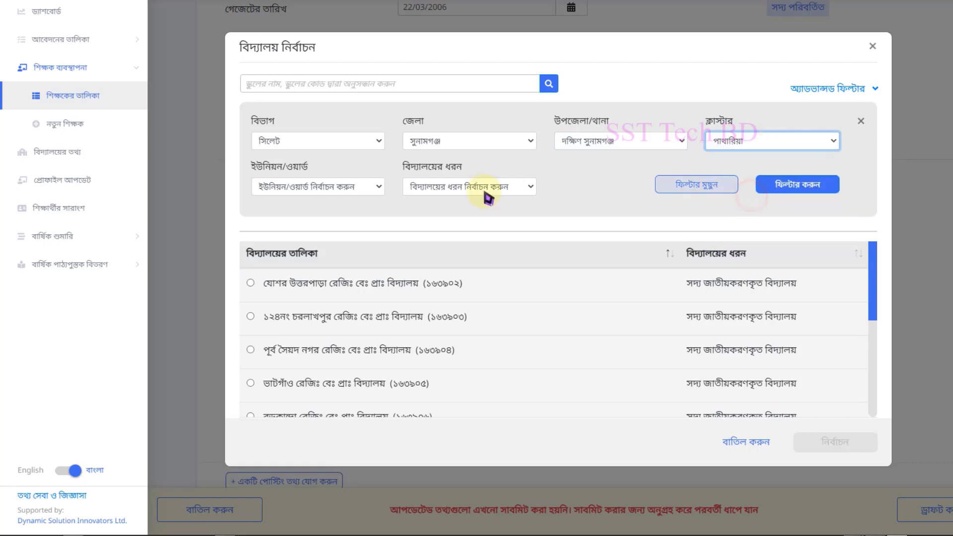
Step: Narrow to পশ্চিম বীরগাঁও union government primary schools and select ঠাকুরভোগ সরকারি প্রাথমিক বিদ্যালয়
left_click(379, 187)
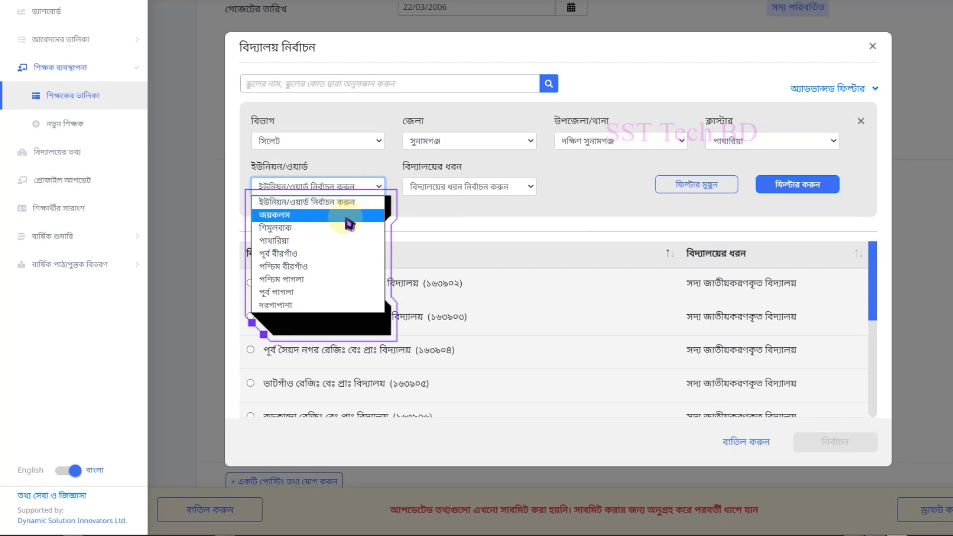
left_click(318, 267)
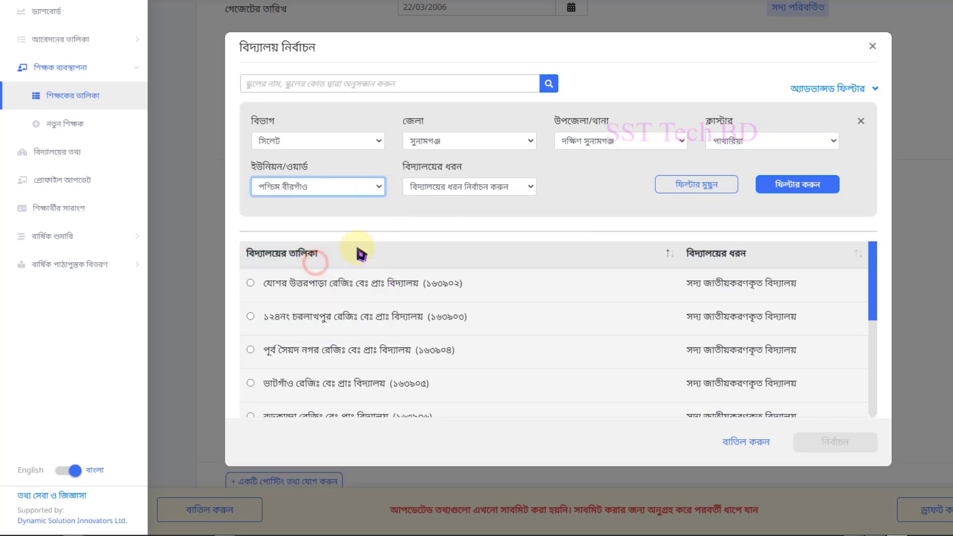
left_click(520, 185)
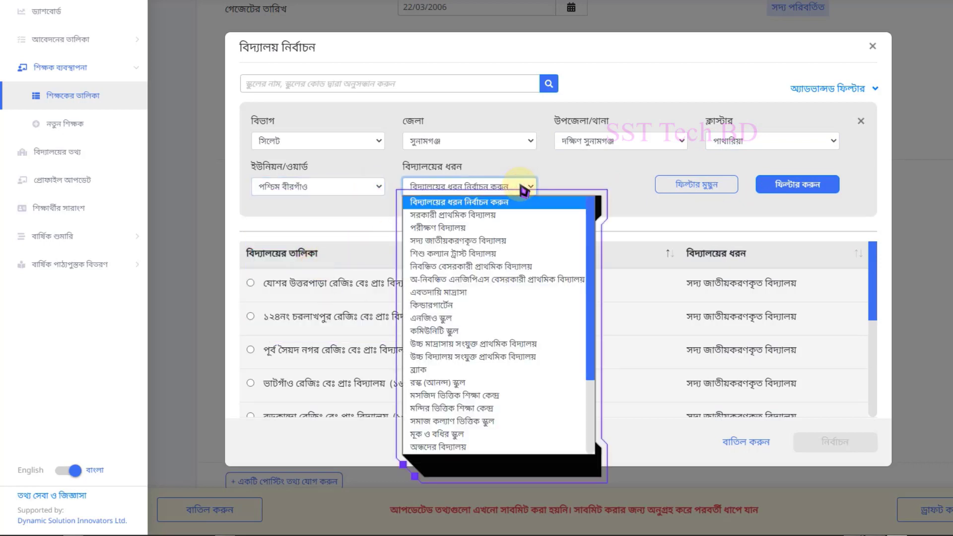
left_click(495, 215)
left_click(797, 190)
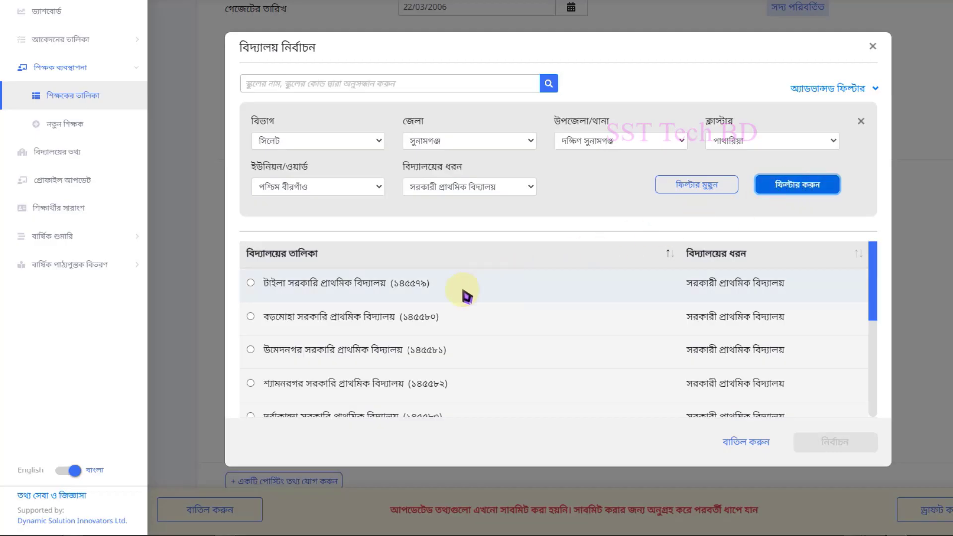
left_click(874, 291)
left_click_drag(875, 293, 865, 382)
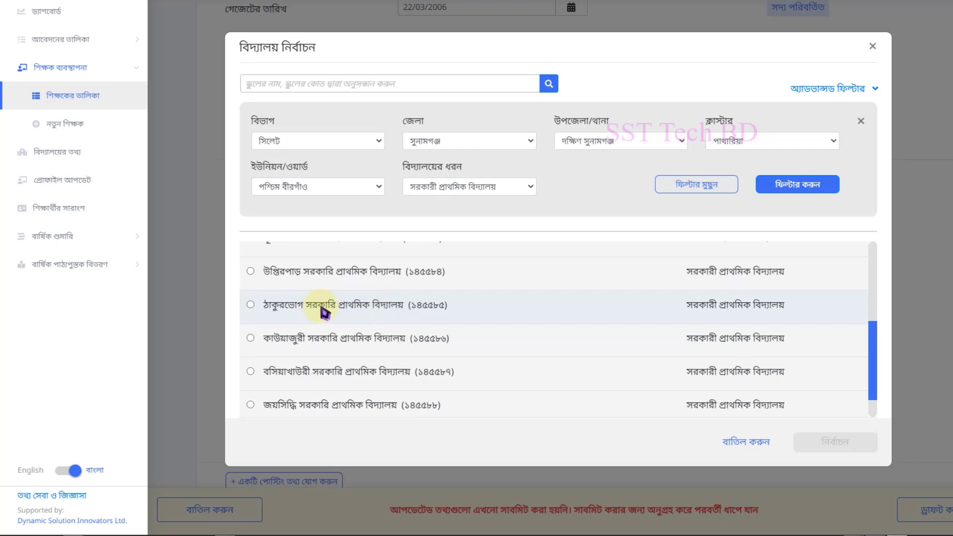
left_click(250, 305)
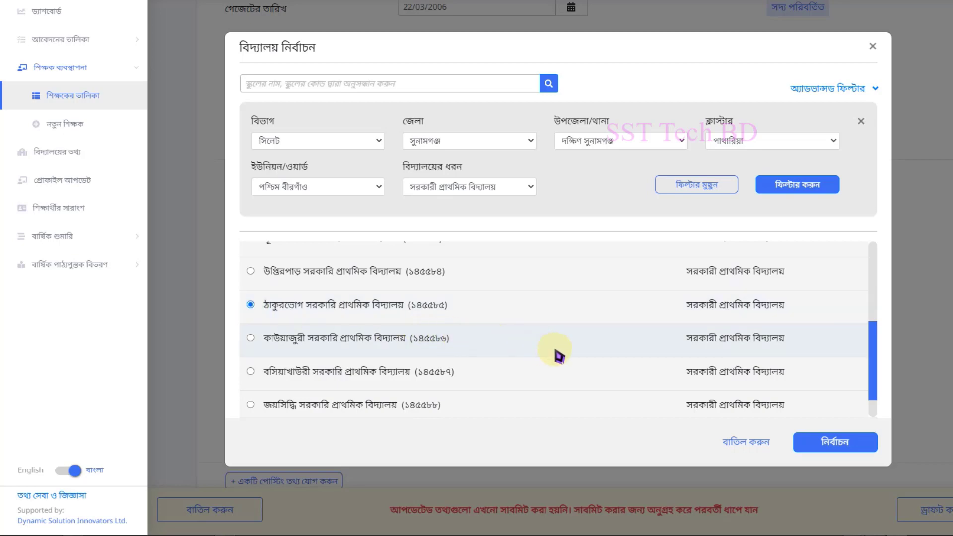
left_click(836, 442)
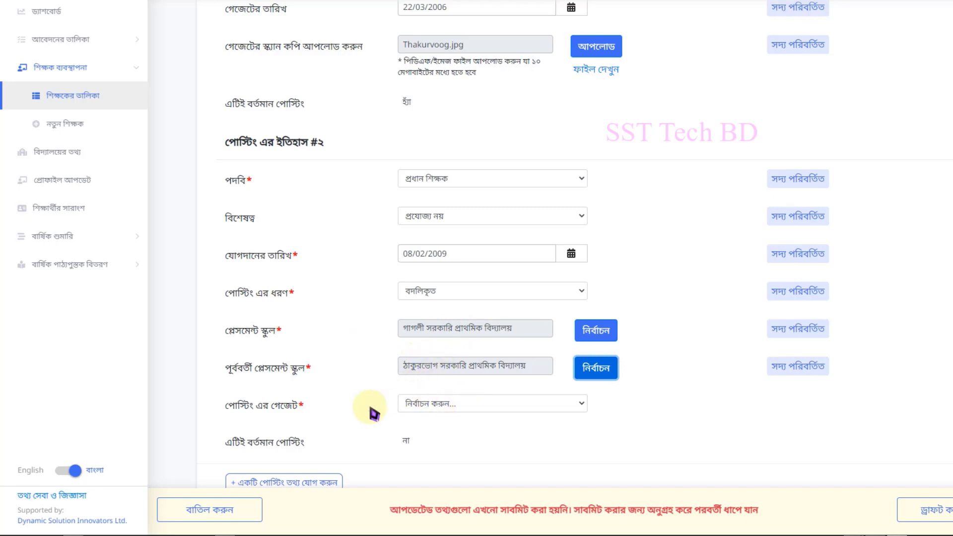
Step: Set posting #2's গেজেট option to আছে and move to the gazette number field
left_click(581, 404)
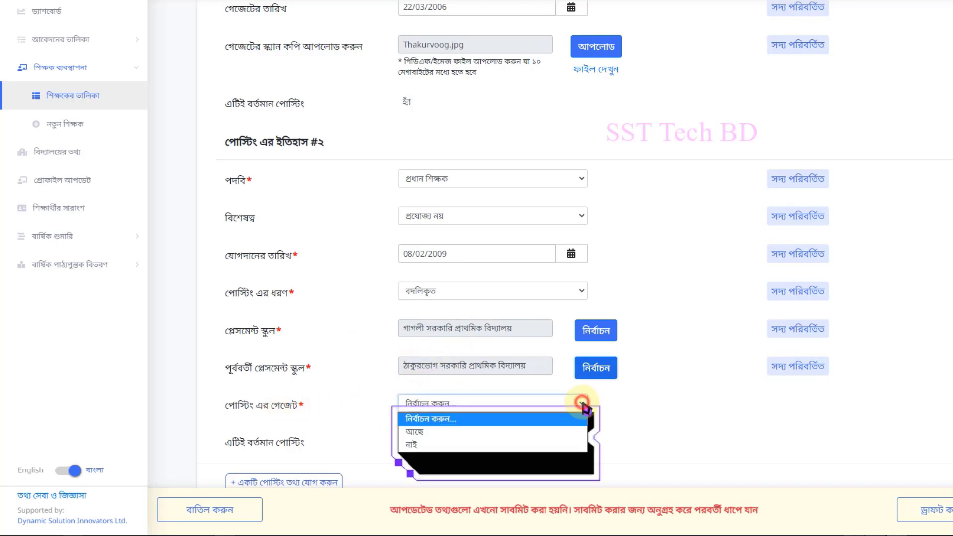
left_click(495, 431)
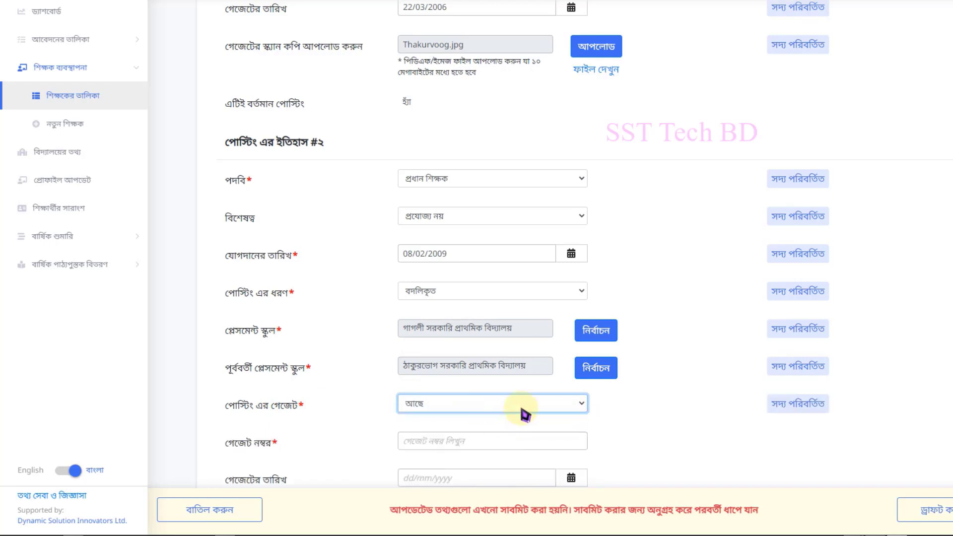
scroll(546, 397, "down", 1)
scroll(554, 401, "down", 2)
left_click(457, 325)
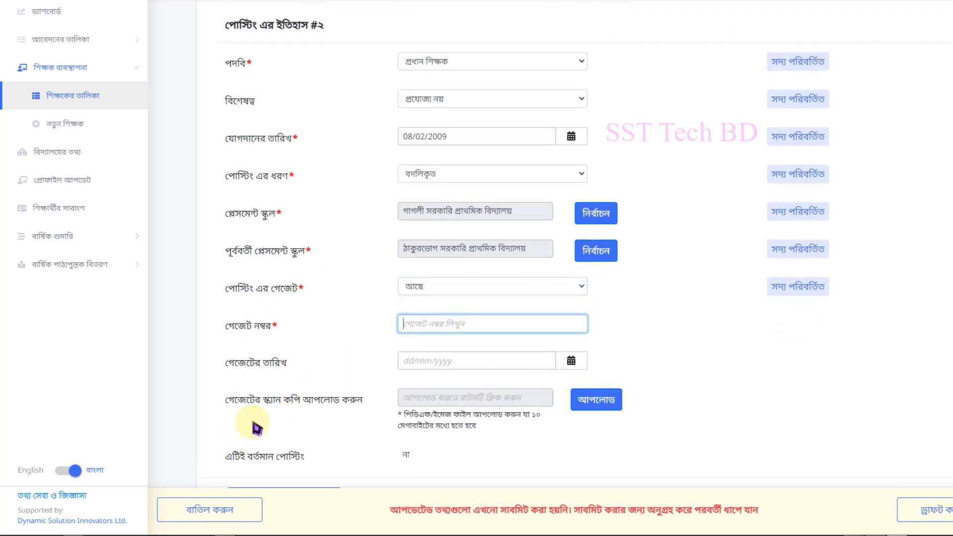
left_click(85, 511)
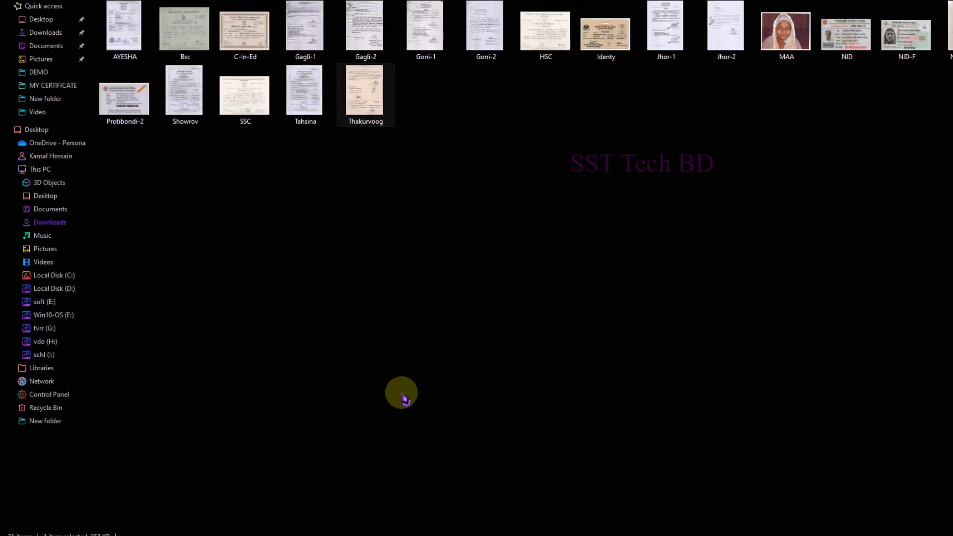
double_click(337, 97)
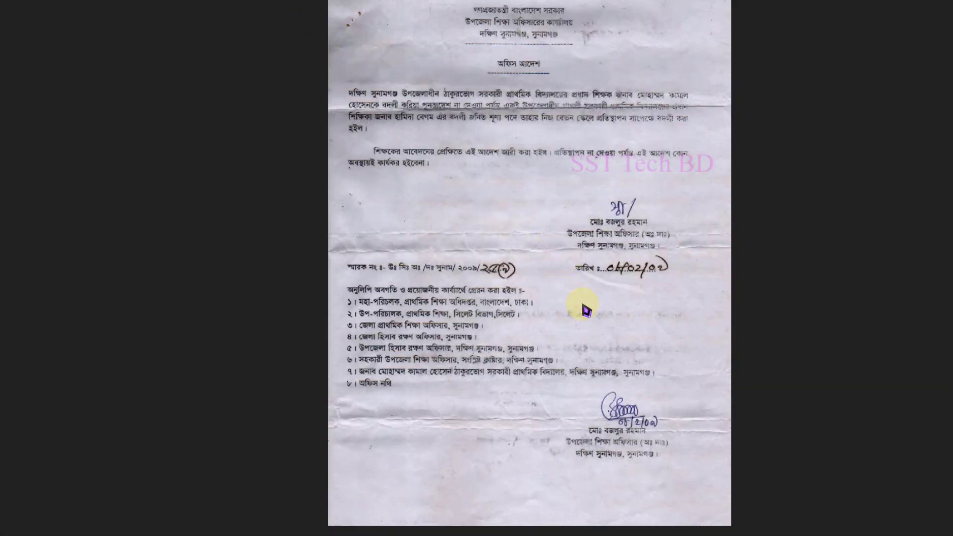
scroll(584, 309, "up", 4)
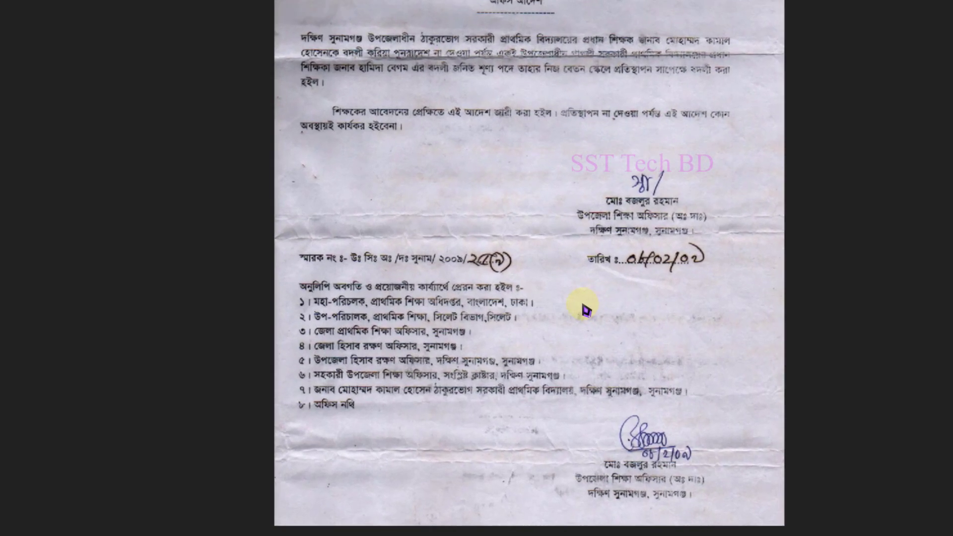
left_click_drag(585, 153, 581, 214)
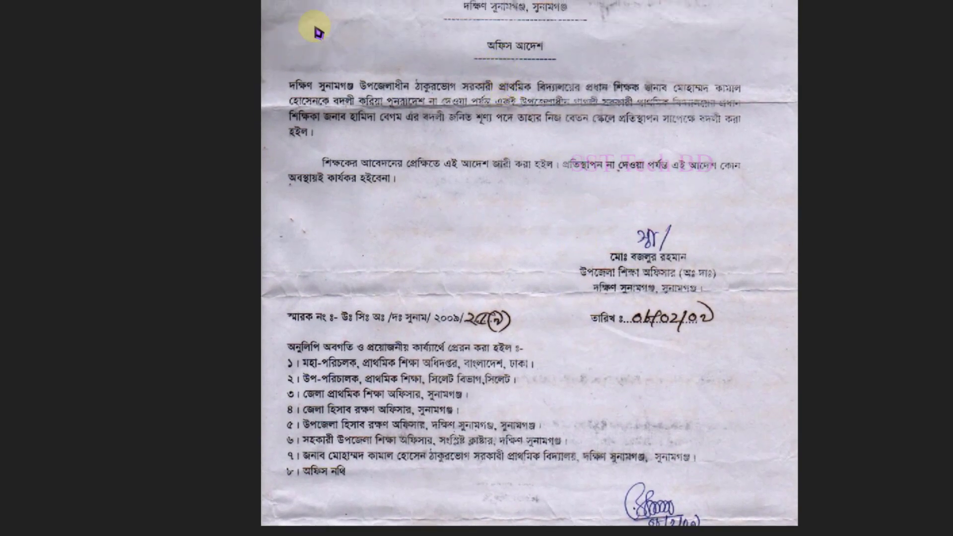
mouse_move(693, 374)
left_mouse_down()
mouse_move(694, 300)
mouse_move(687, 386)
mouse_move(692, 297)
left_mouse_up()
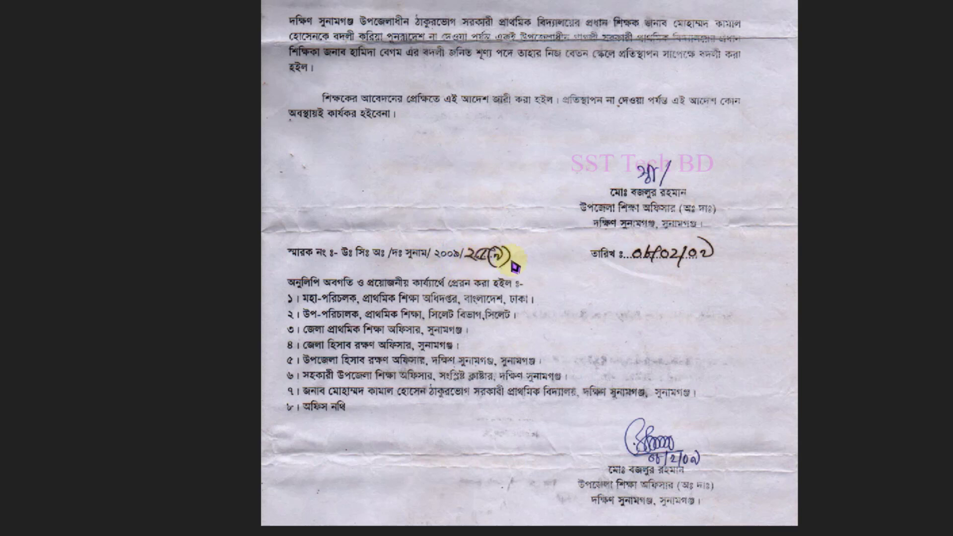
mouse_move(497, 533)
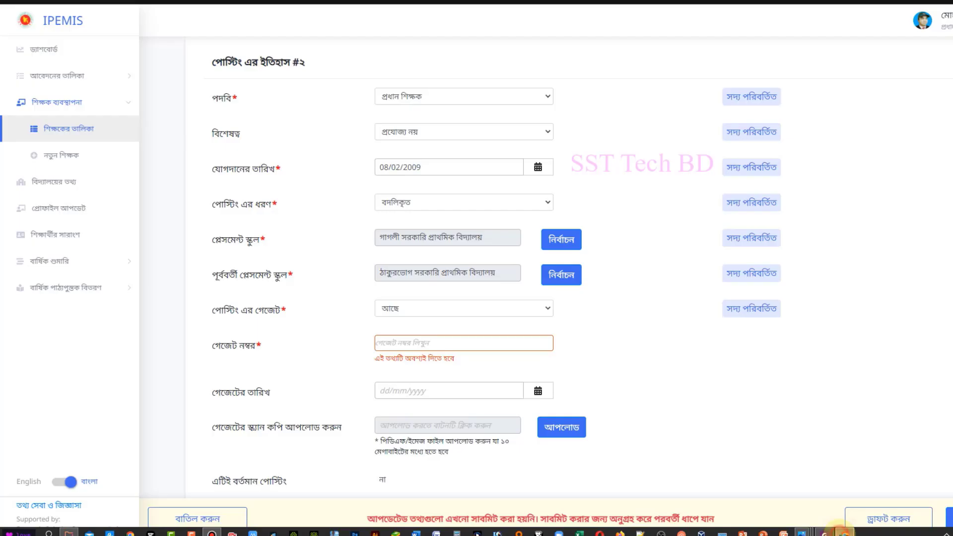
Step: Enter 2009/25(9) as posting #2's gazette number
left_click(845, 533)
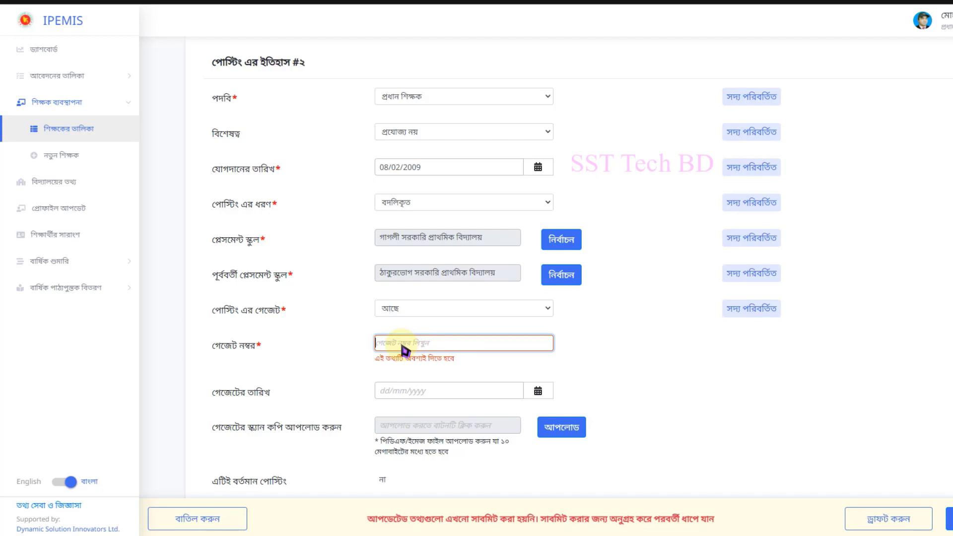
type("2009/25(9")
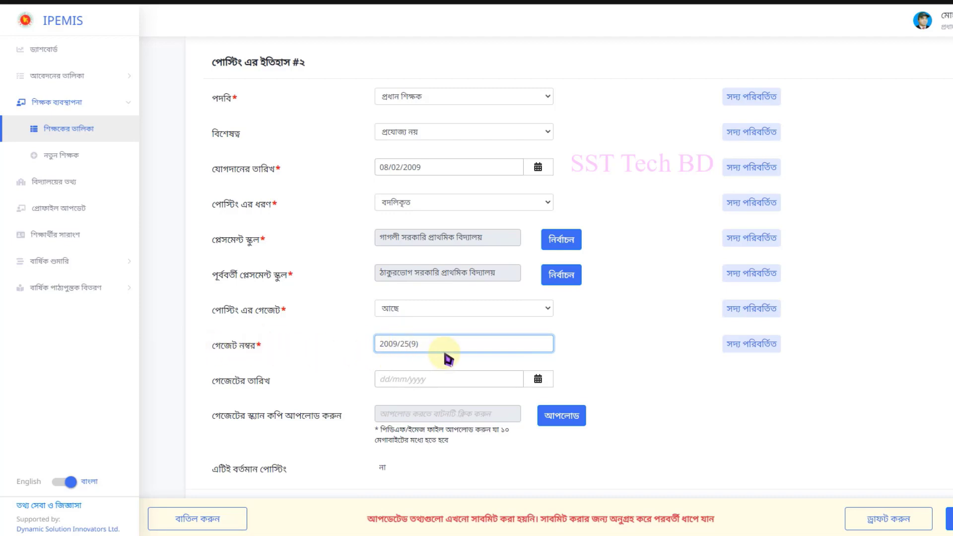
left_click(436, 379)
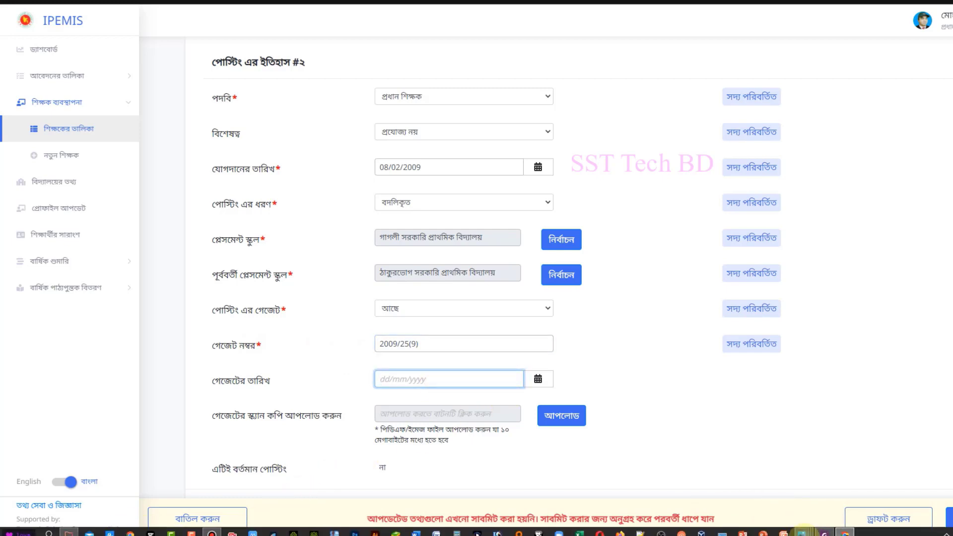
mouse_move(803, 533)
left_click(819, 457)
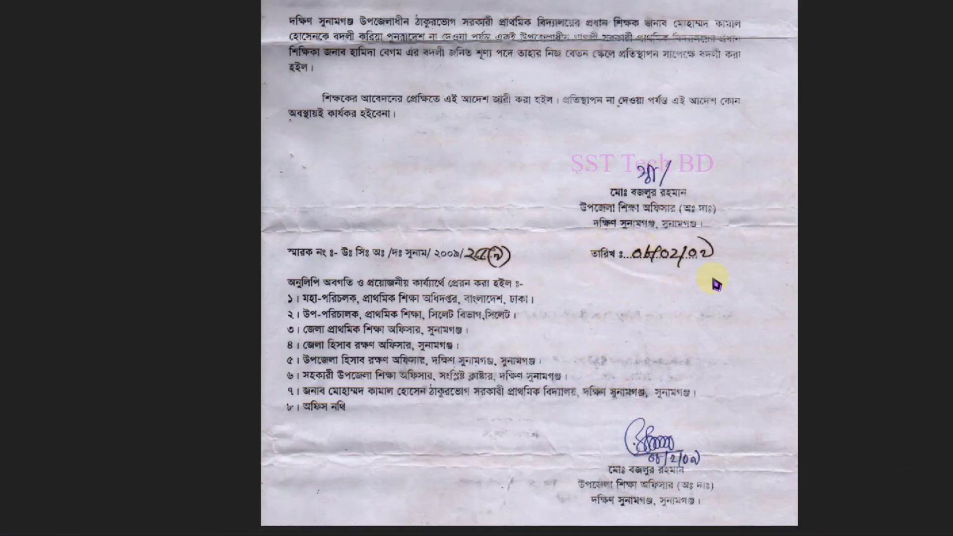
scroll(615, 198, "up", 2)
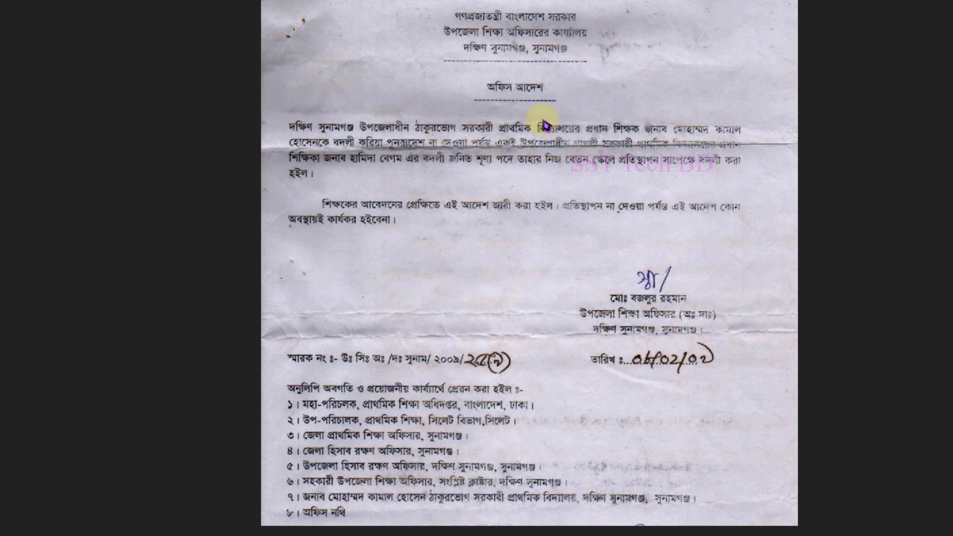
scroll(610, 298, "down", 2)
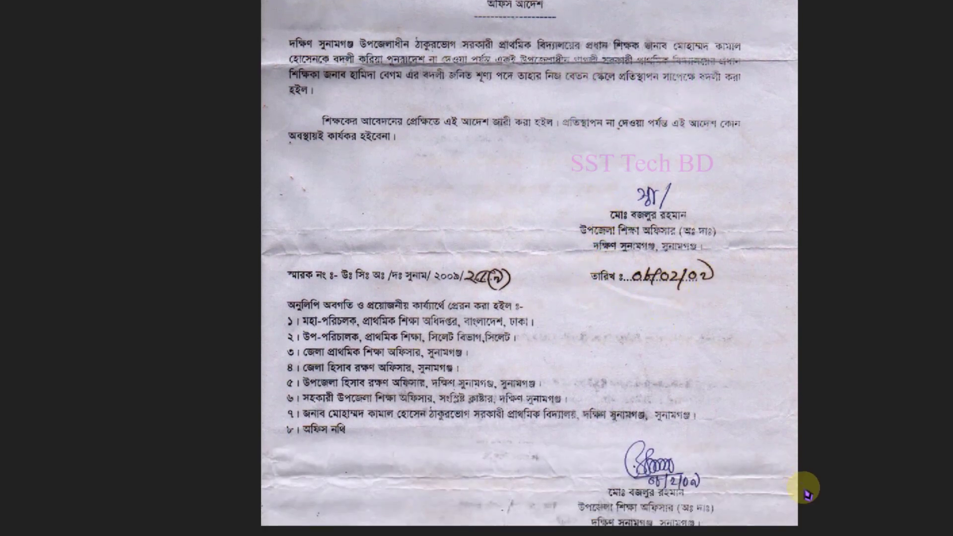
left_click(846, 532)
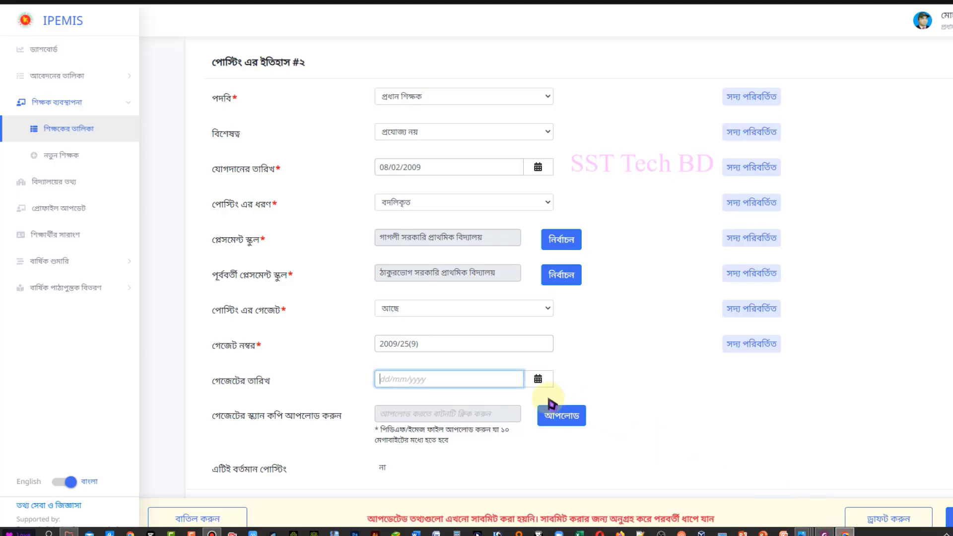
Step: Enter 08/02/2009 as posting #2's gazette date
left_click(408, 383)
type("08/02/2009")
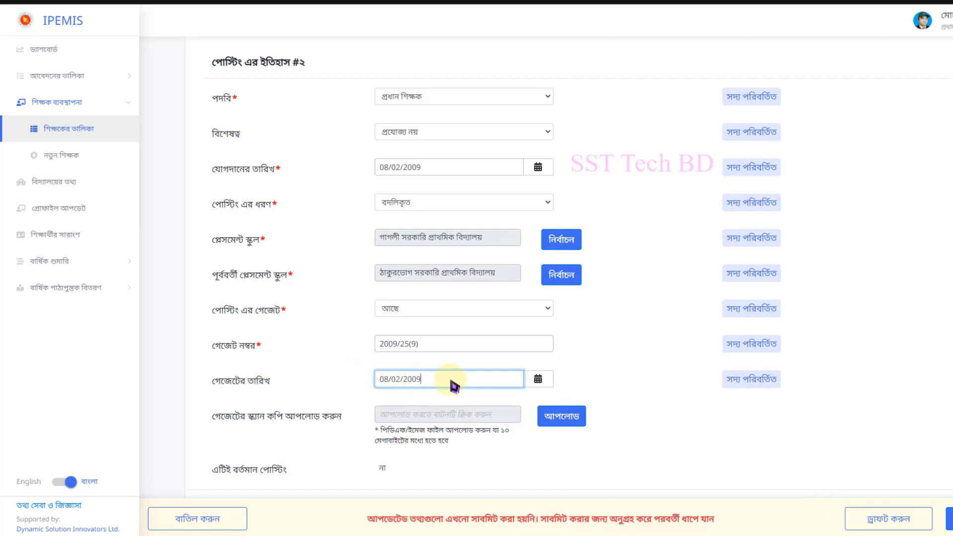
scroll(455, 387, "down", 1)
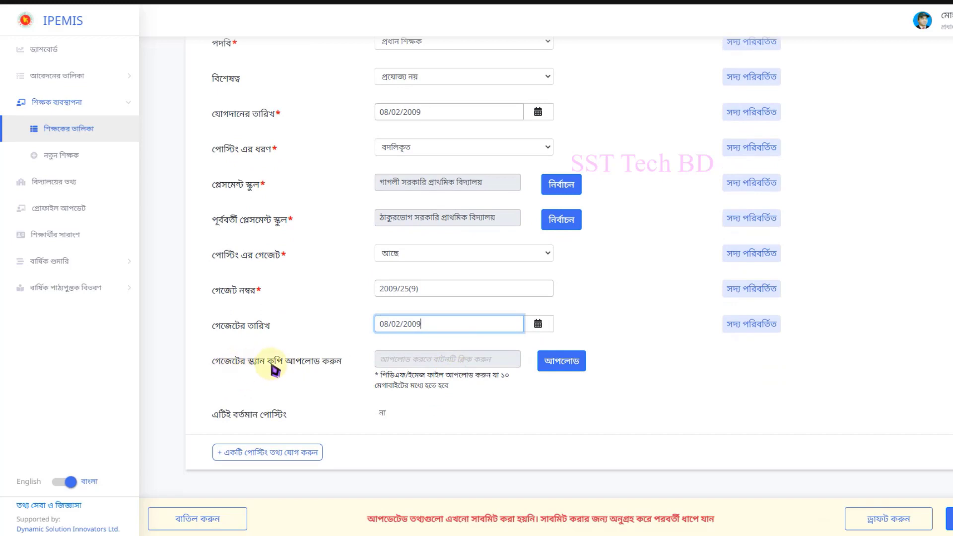
Step: Attach Gagli-1.jpg as posting #2's gazette scan copy
left_click(560, 361)
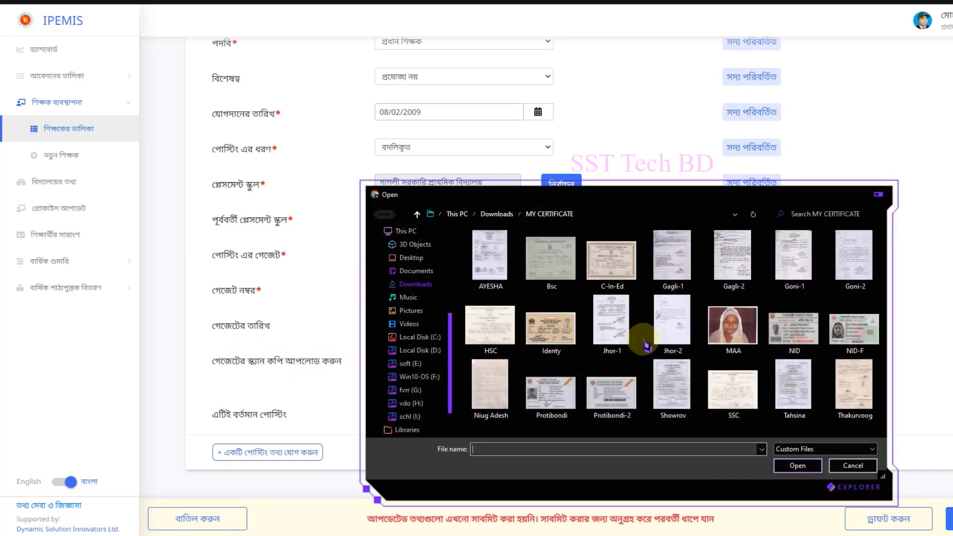
double_click(667, 248)
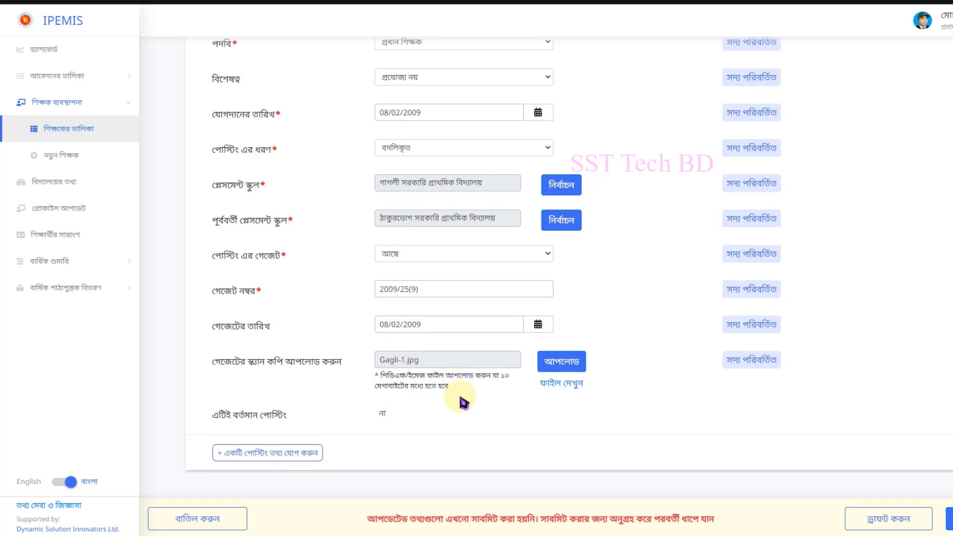
scroll(463, 402, "up", 3)
scroll(463, 402, "up", 3)
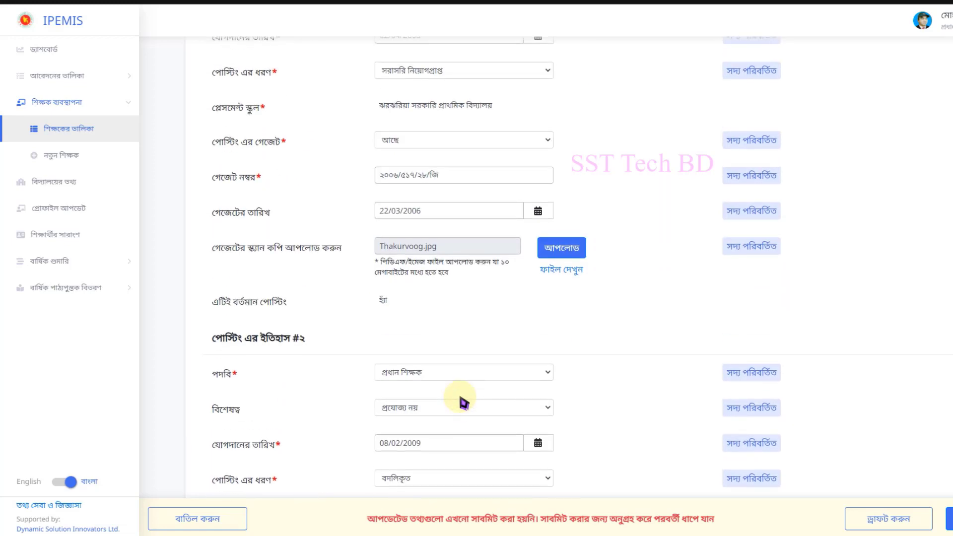
Step: Add posting #3 with designation প্রধান শিক্ষক and speciality প্রযোজ্য নয়
scroll(459, 400, "down", 10)
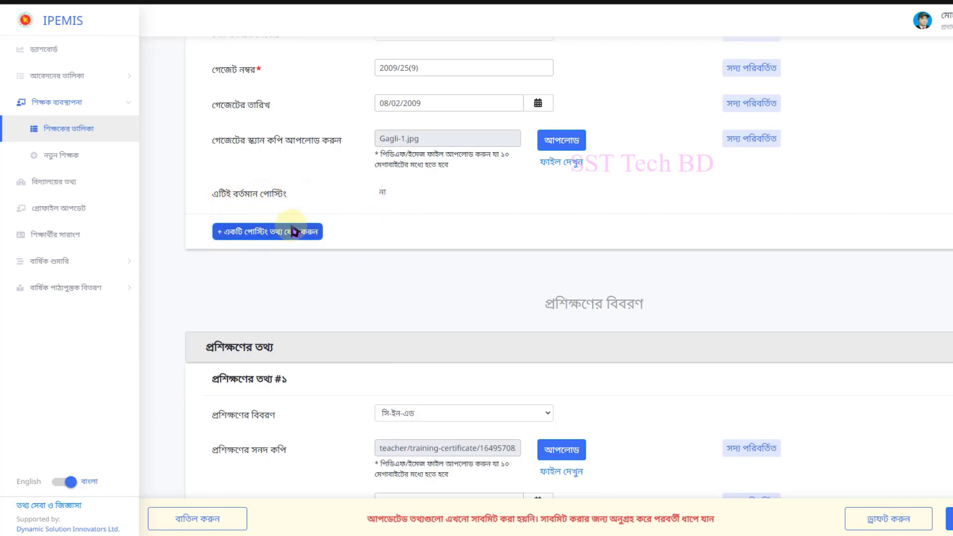
left_click(237, 232)
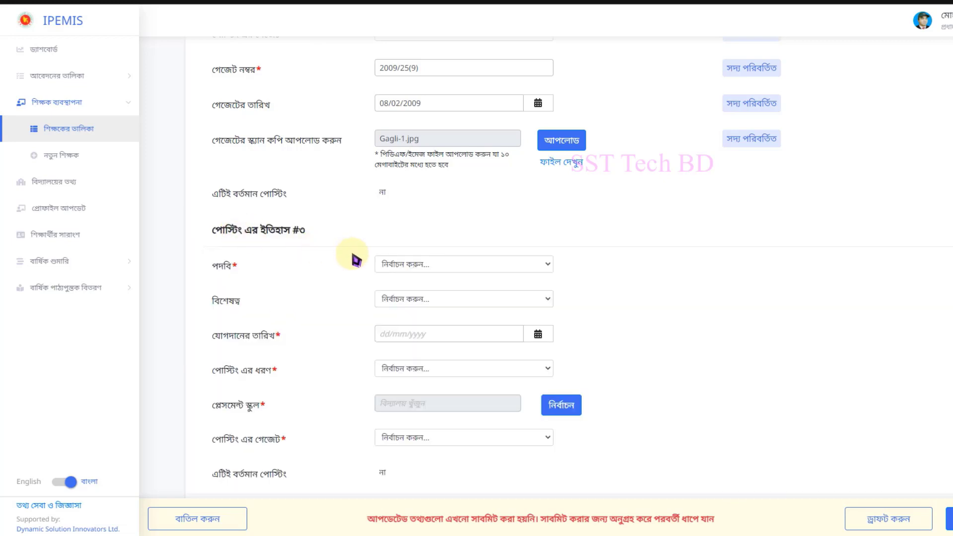
left_click(547, 266)
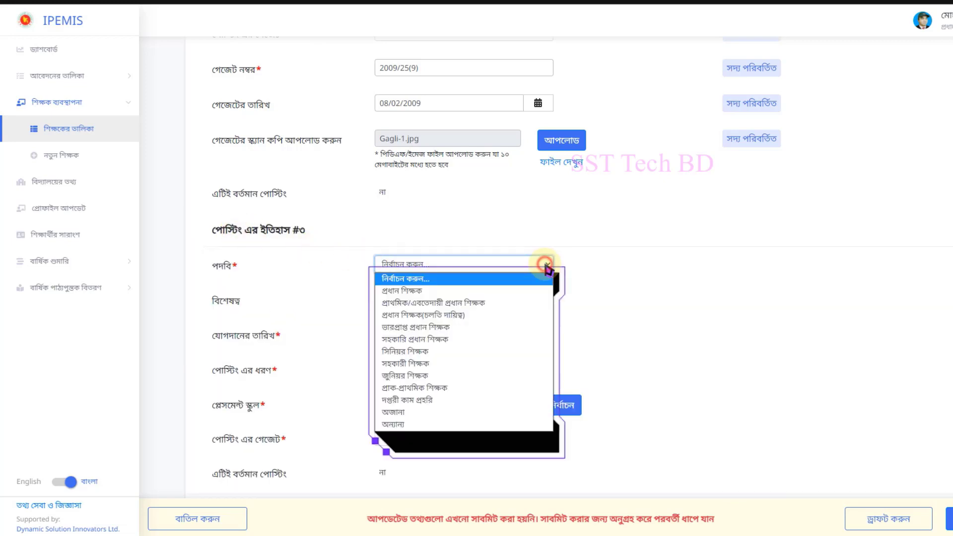
left_click(494, 291)
left_click(472, 301)
left_click(428, 353)
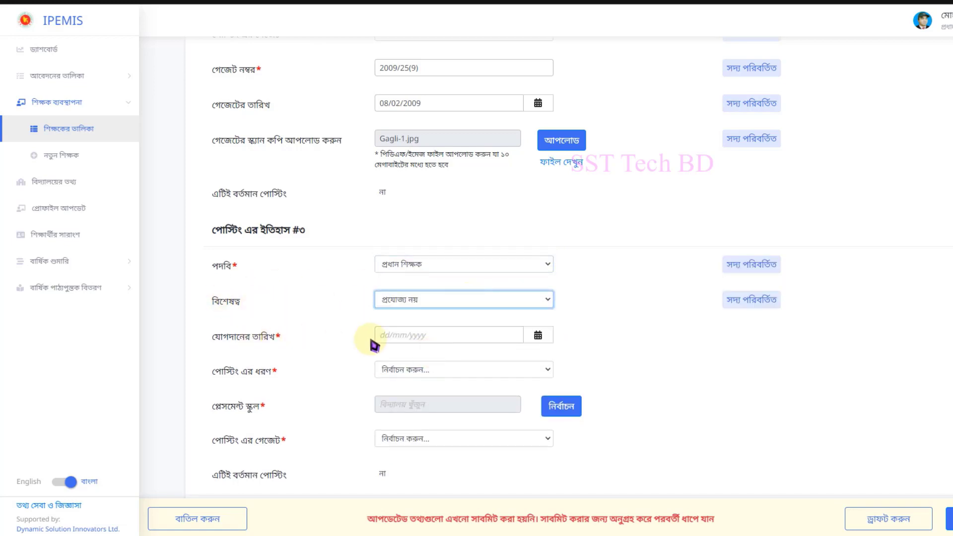
Step: Set posting #3's joining date to 01/06/2009 and posting type to বদলিকৃত
left_click(427, 339)
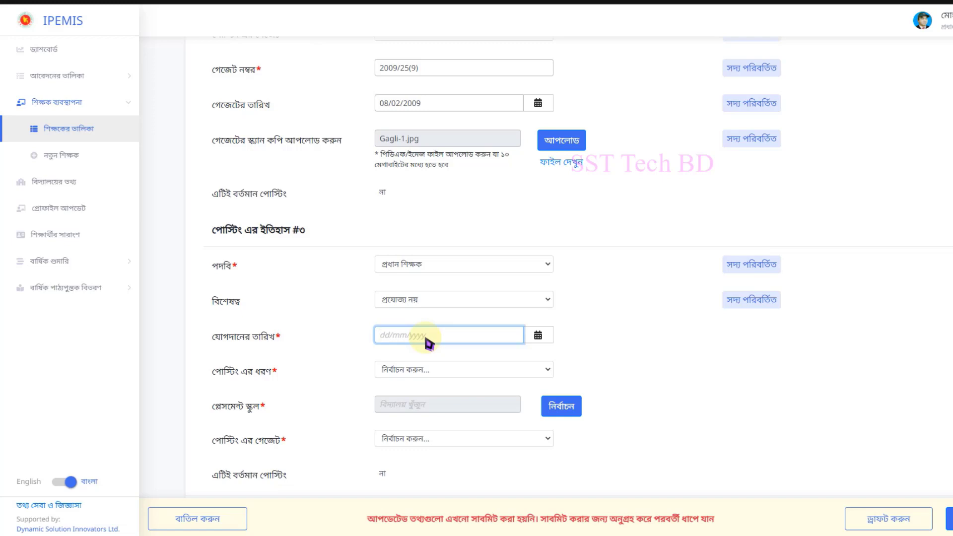
type("01/06/2009")
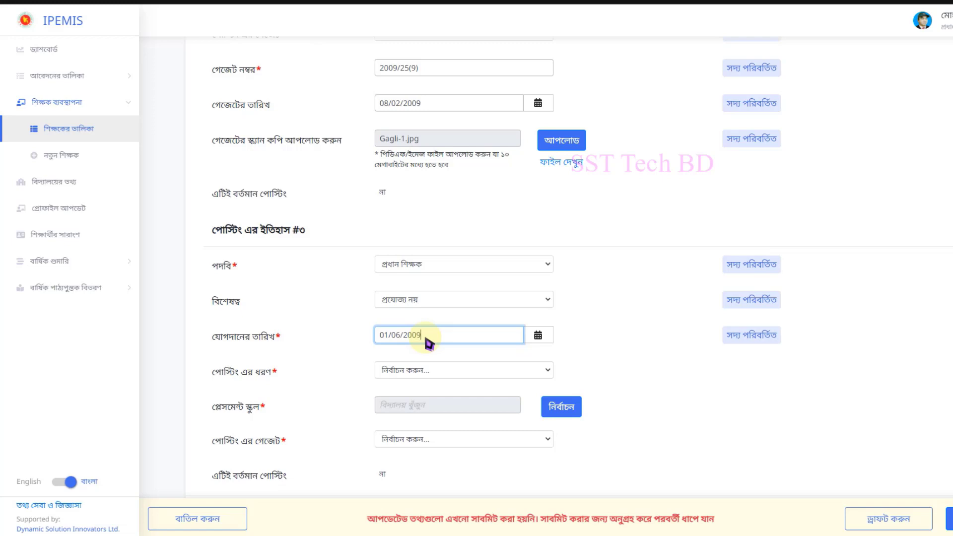
left_click(549, 371)
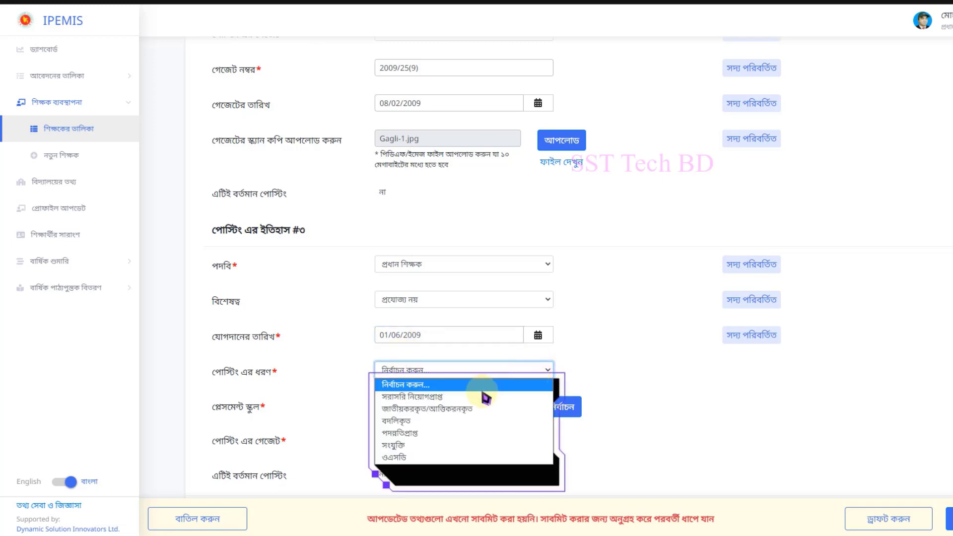
left_click(447, 421)
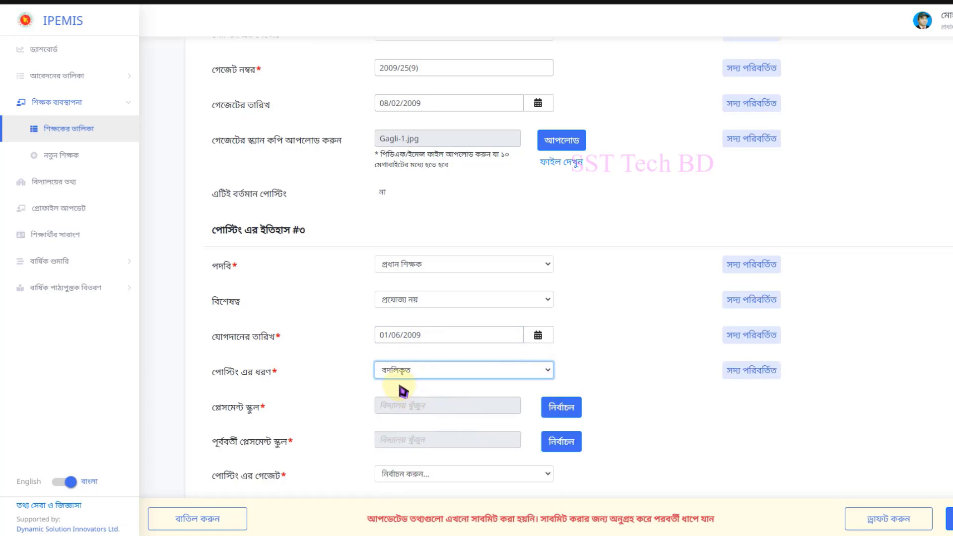
scroll(400, 390, "down", 1)
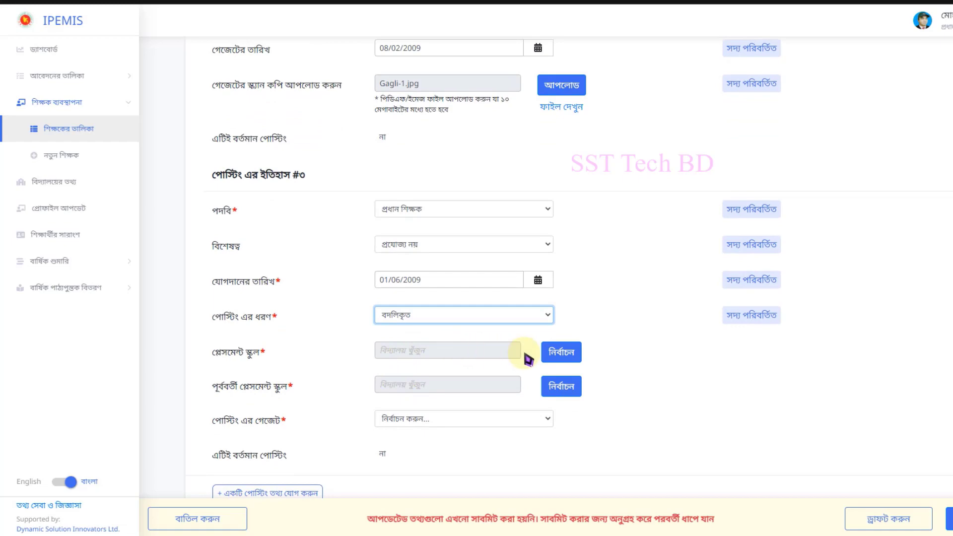
Step: Filter posting #3's school picker to সিলেট, সুনামগঞ্জ, দক্ষিণ সুনামগঞ্জ and the পাথারিয়া cluster
left_click(560, 353)
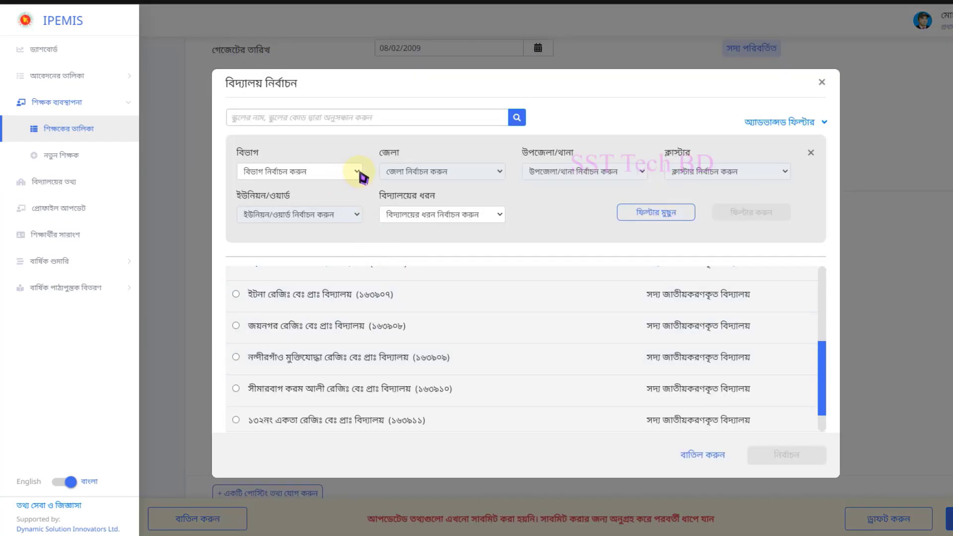
left_click(356, 171)
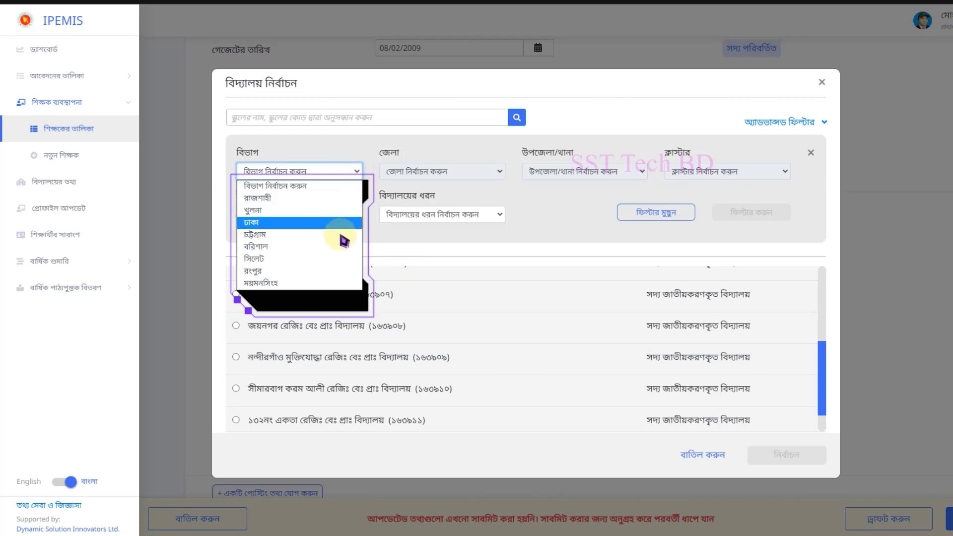
left_click(334, 259)
left_click(472, 173)
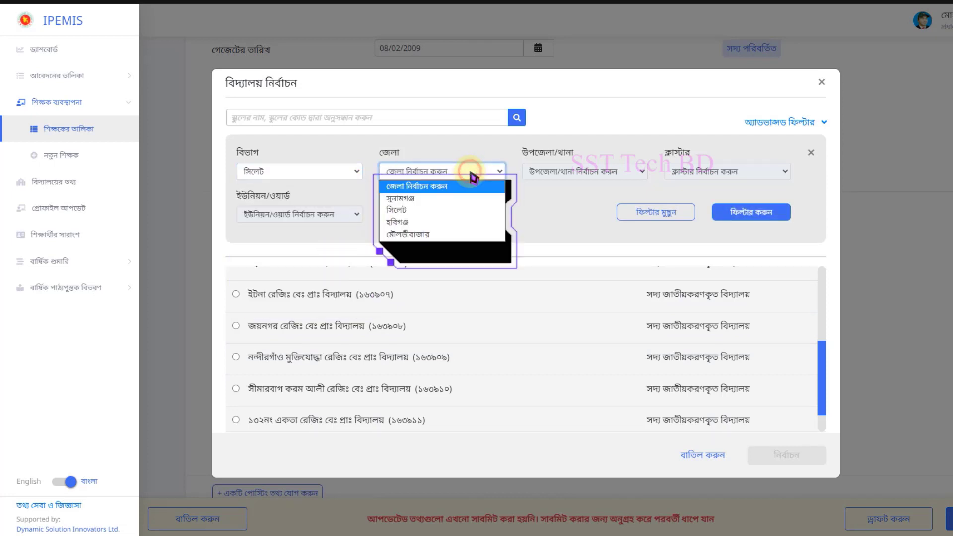
left_click(456, 199)
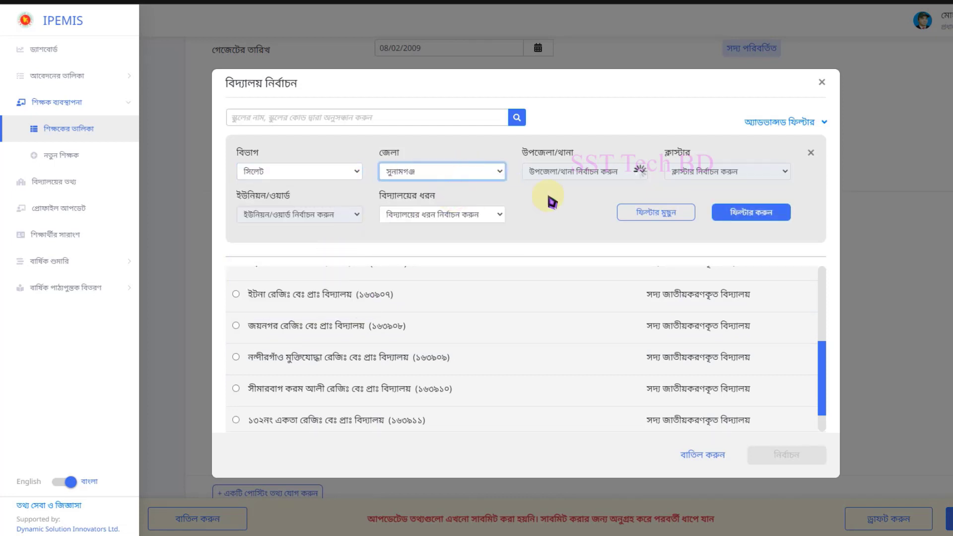
left_click(632, 179)
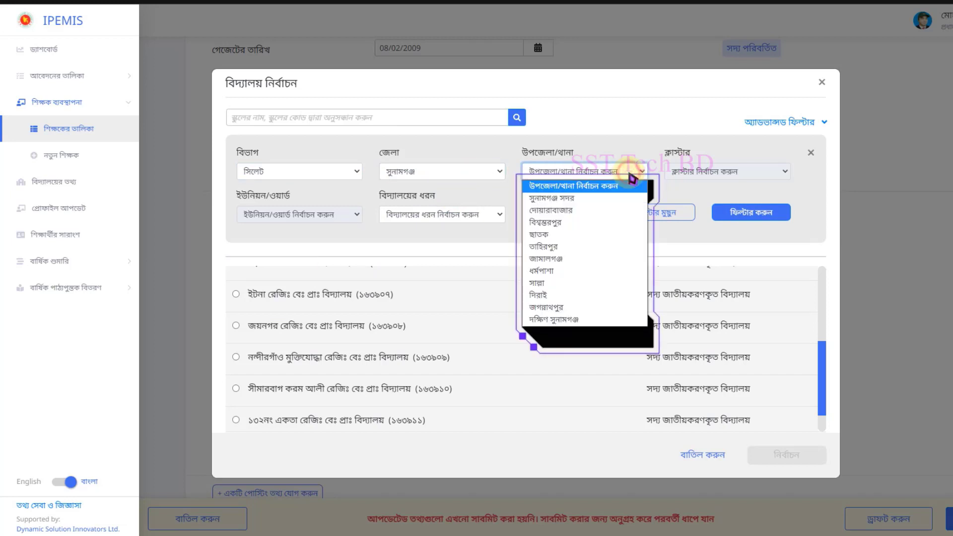
left_click(564, 317)
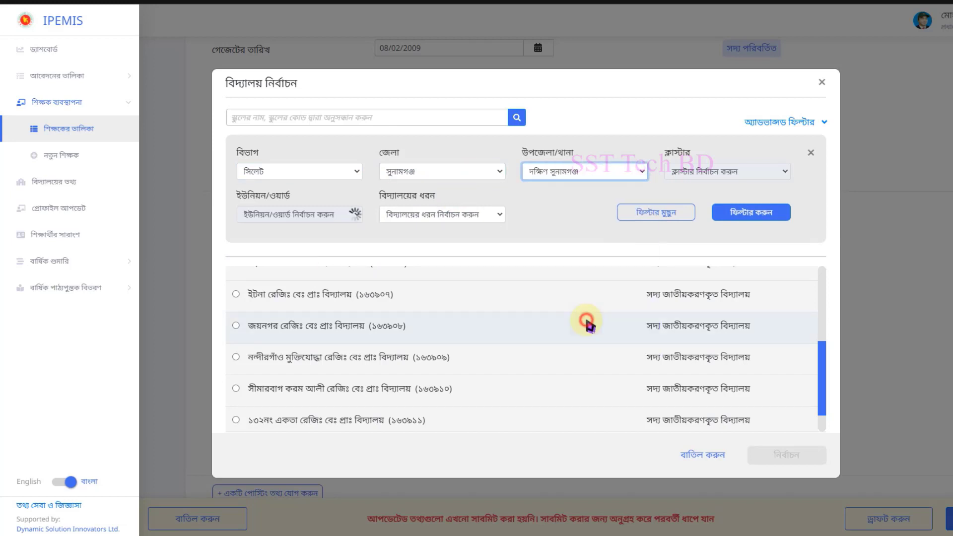
left_click(748, 172)
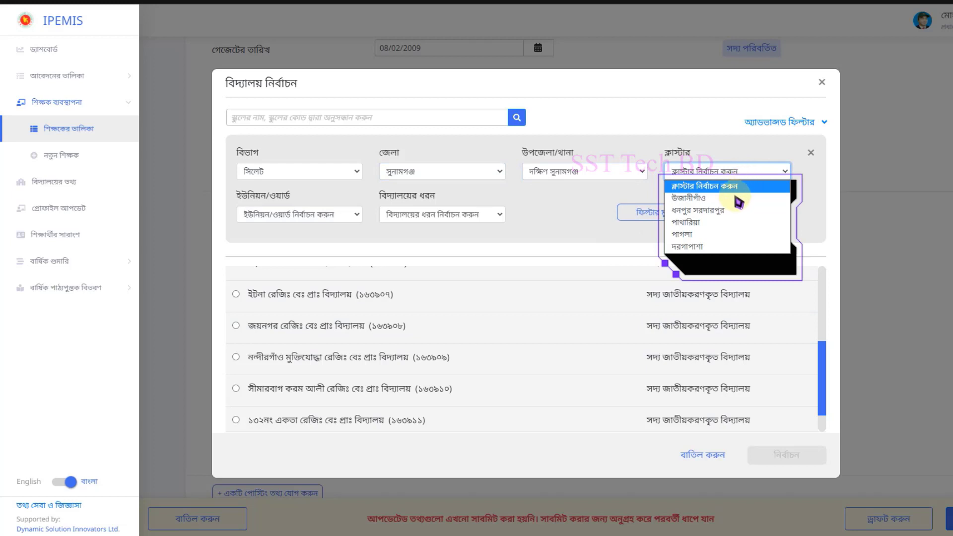
left_click(715, 222)
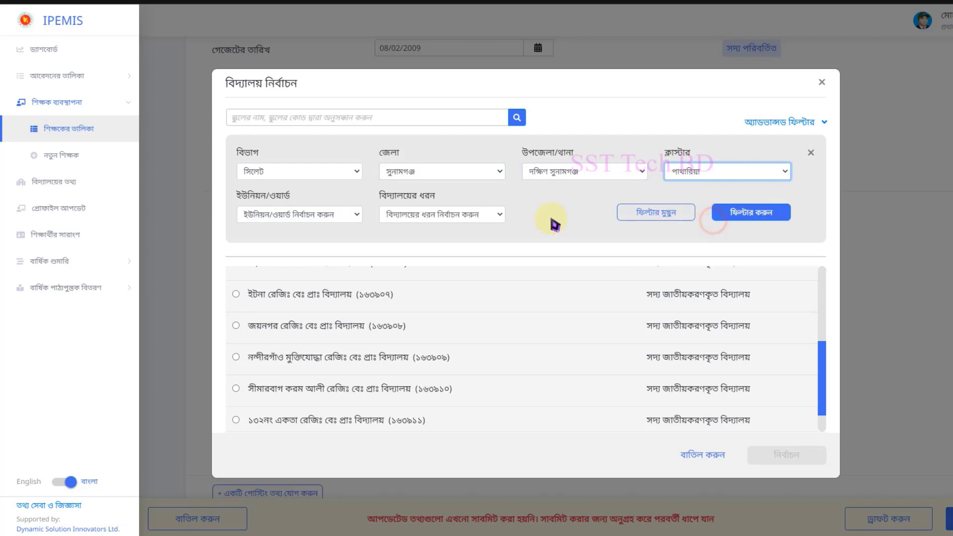
Step: Narrow to পাথারিয়া union government primary schools and choose গনিগঞ্জ সরকারি প্রাথমিক বিদ্যালয়
left_click(354, 214)
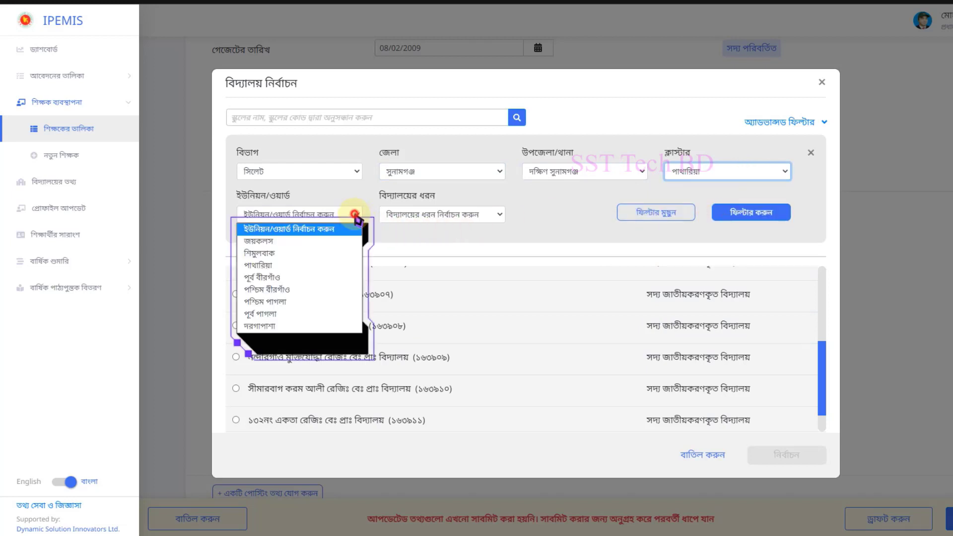
left_click(330, 265)
left_click(492, 215)
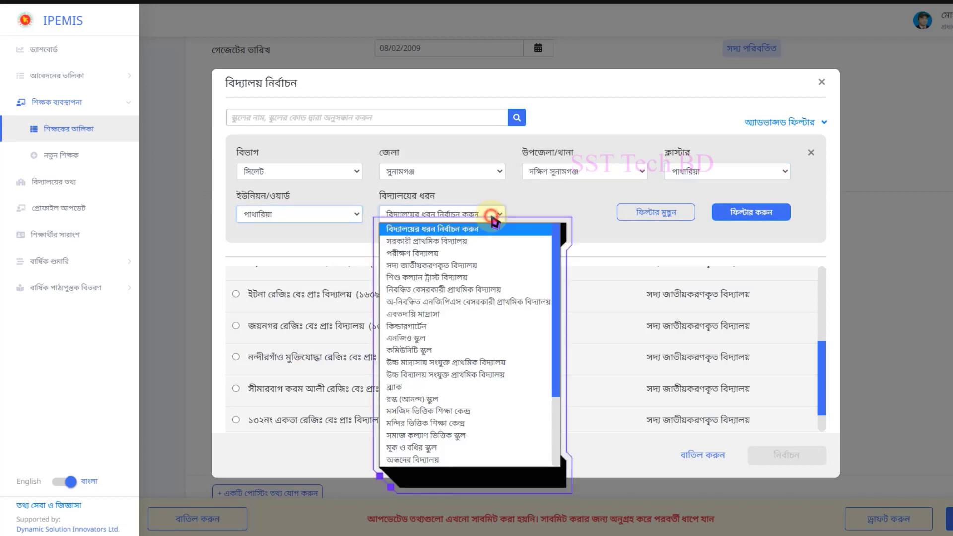
left_click(475, 242)
left_click(749, 214)
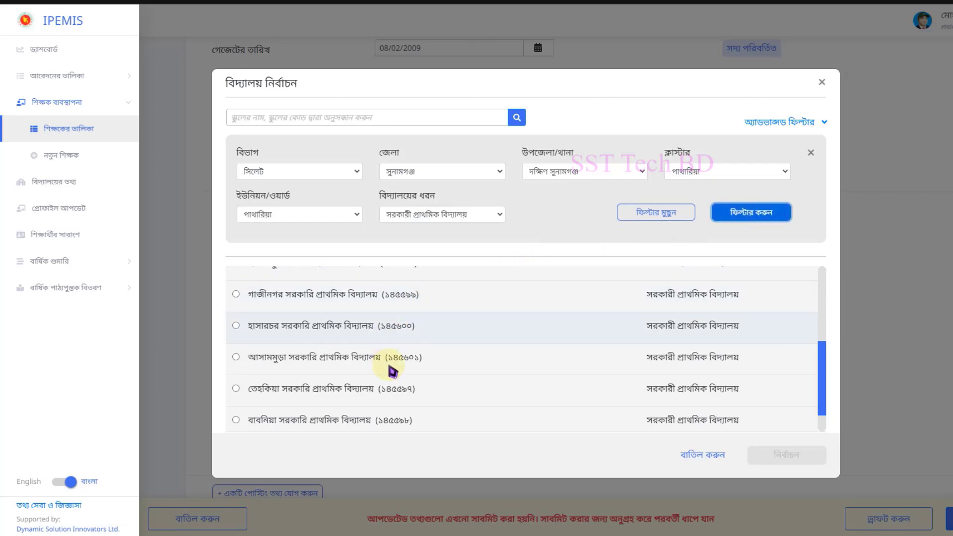
left_click_drag(825, 375, 448, 325)
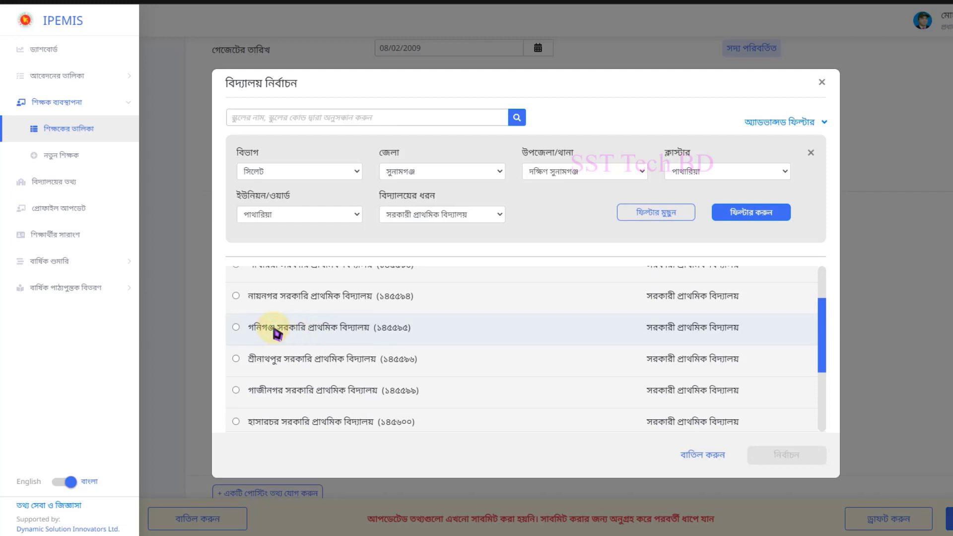
left_click(236, 328)
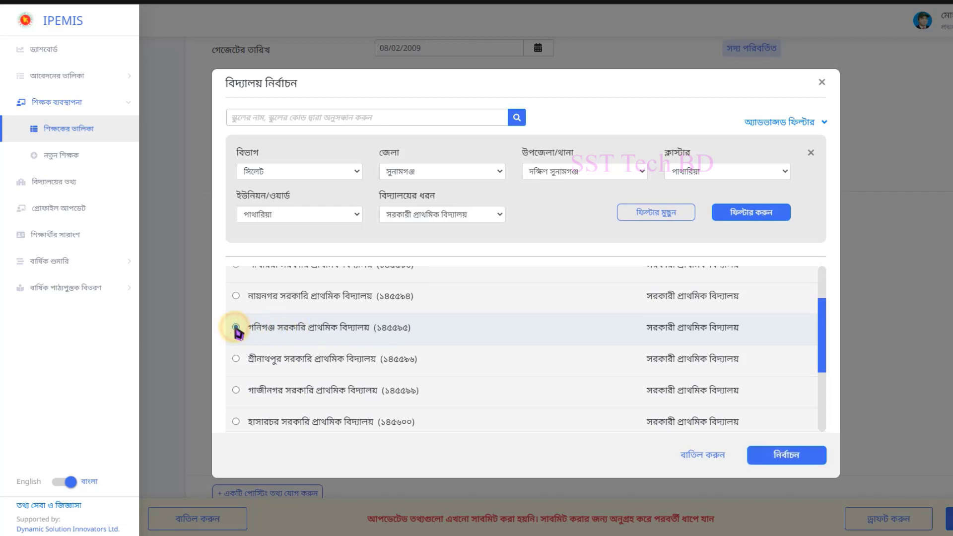
Step: Confirm গনিগঞ্জ as placement school; filter previous school to সিলেট, সুনামগঞ্জ, দক্ষিণ সুনামগঞ্জ
left_click(785, 455)
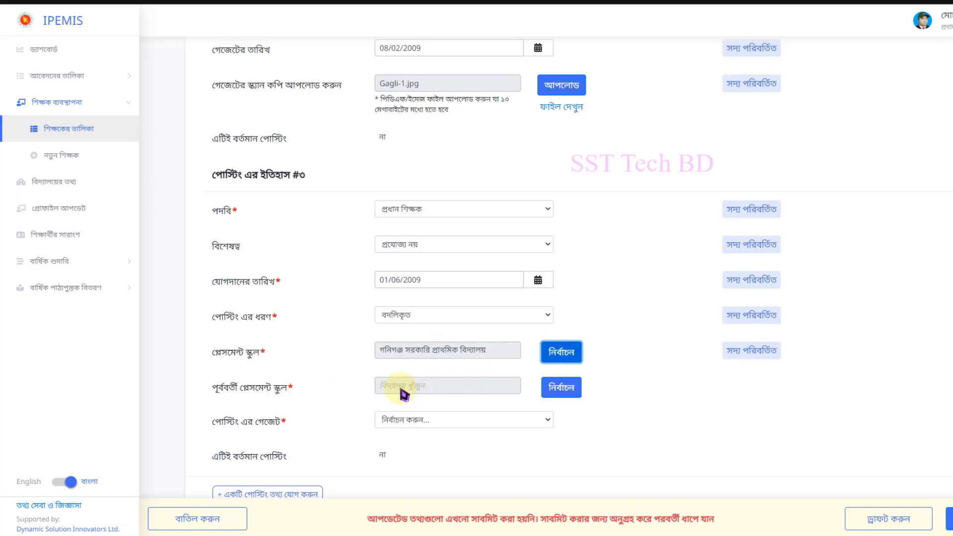
left_click(565, 395)
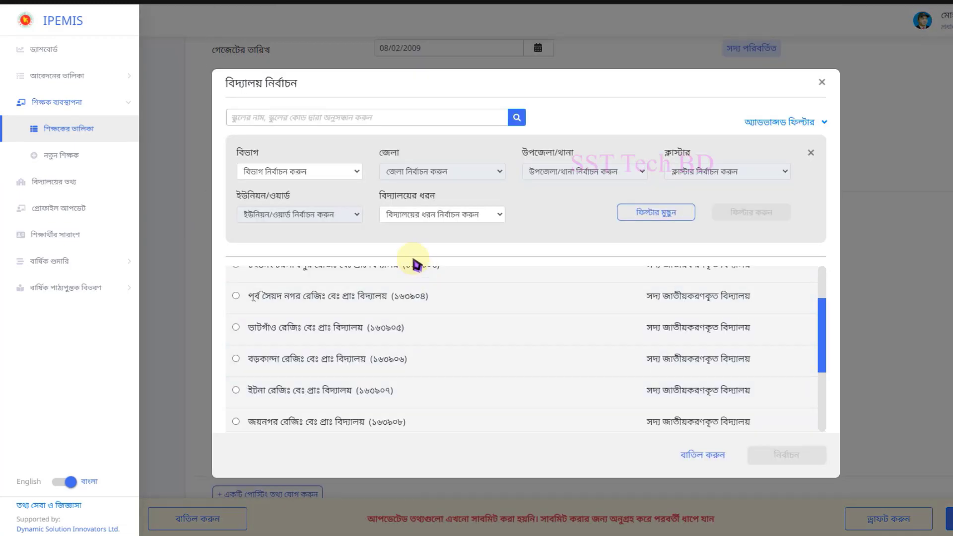
left_click(355, 171)
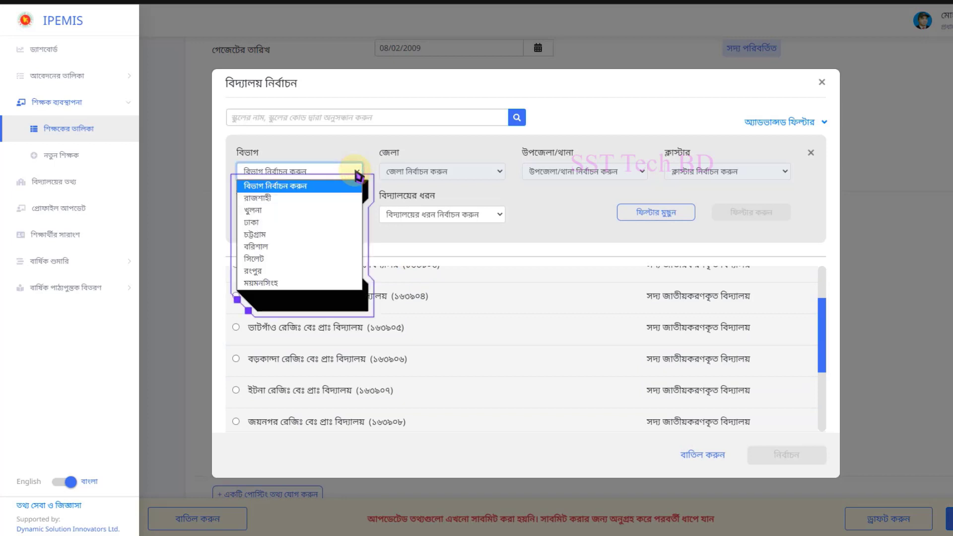
left_click(311, 257)
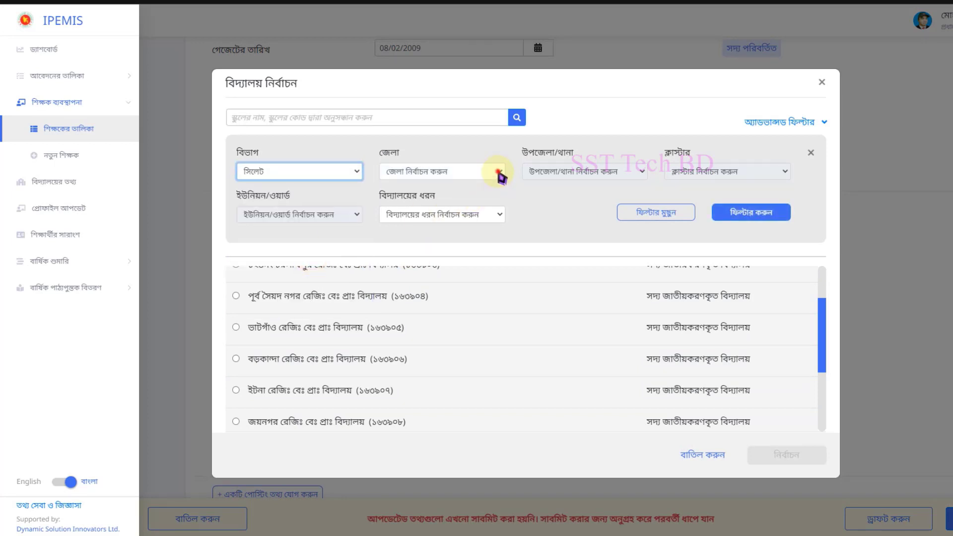
left_click(497, 174)
left_click(484, 201)
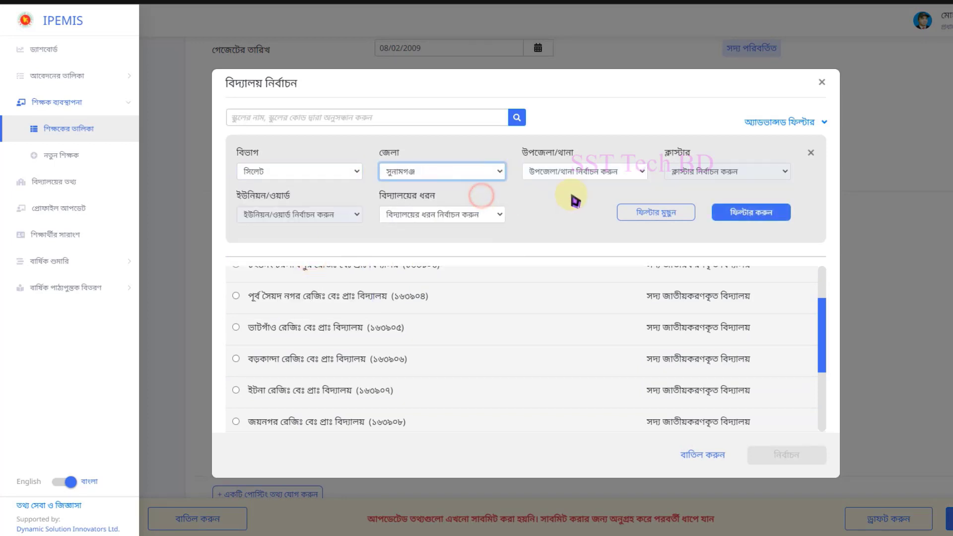
left_click(616, 174)
left_click(571, 320)
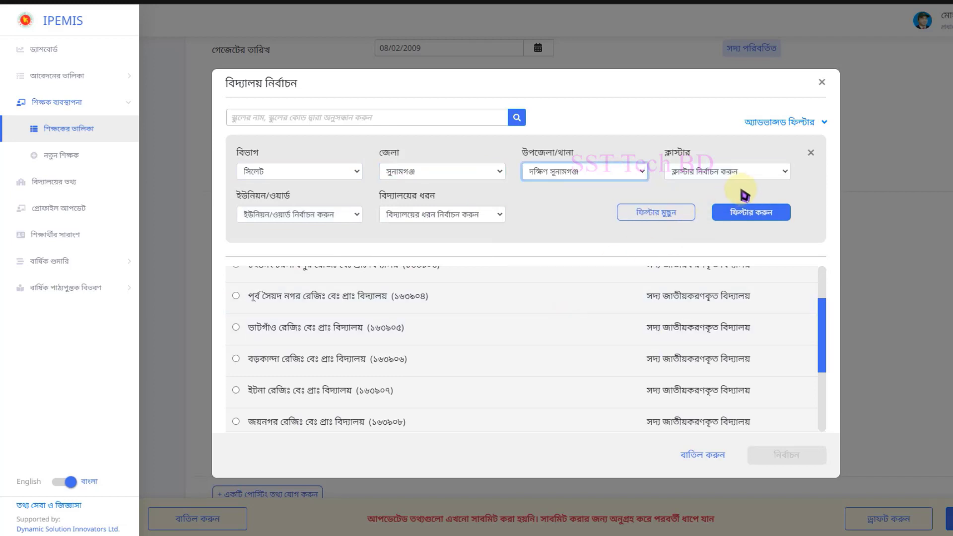
Step: Narrow to উজানীগাঁও cluster, জয়কলস union, government primary schools, and select গাগলী as previous school
left_click(751, 174)
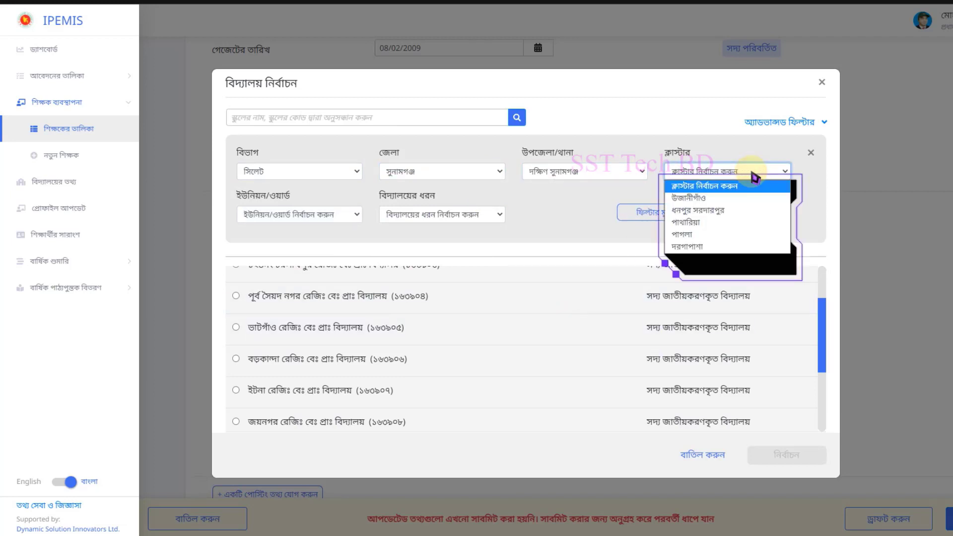
left_click(735, 197)
left_click(355, 217)
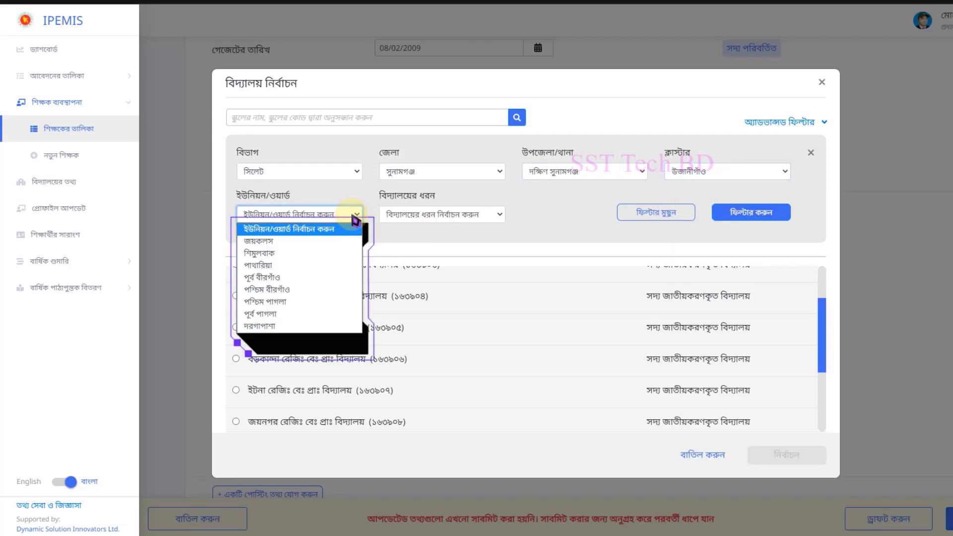
left_click(304, 241)
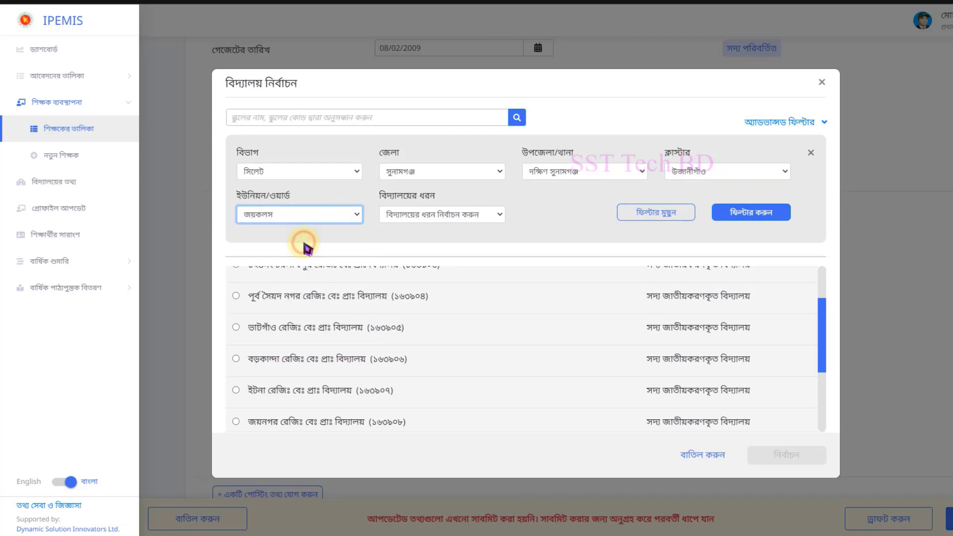
left_click(480, 215)
left_click(468, 242)
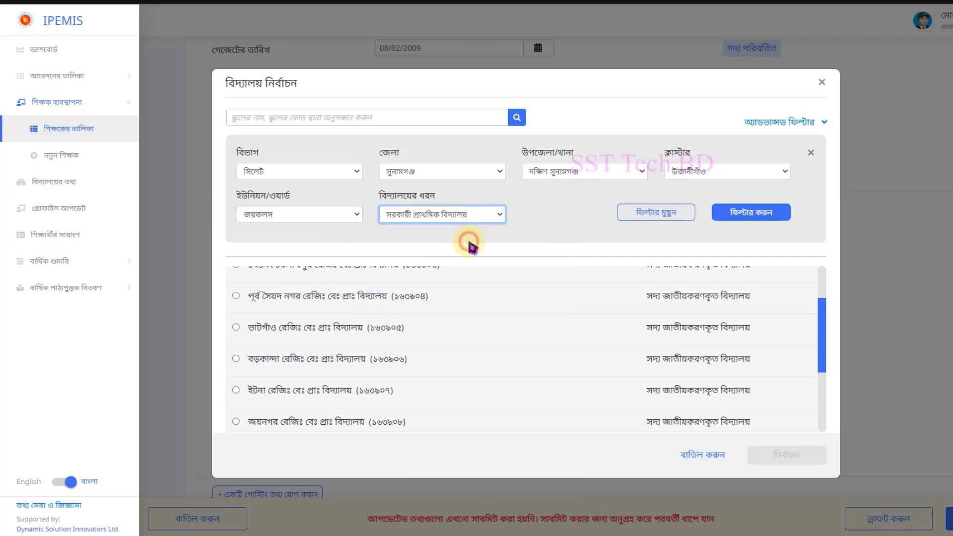
left_click(748, 216)
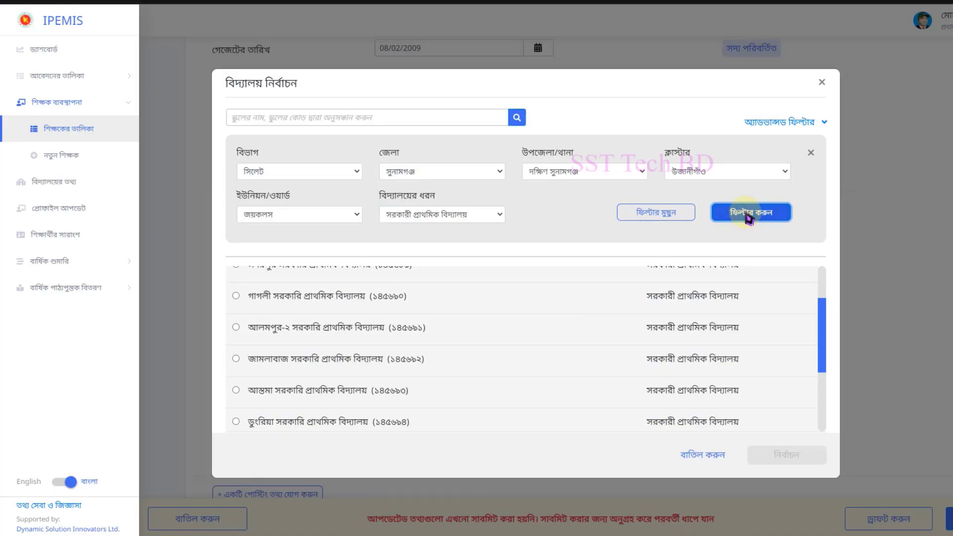
left_click(277, 303)
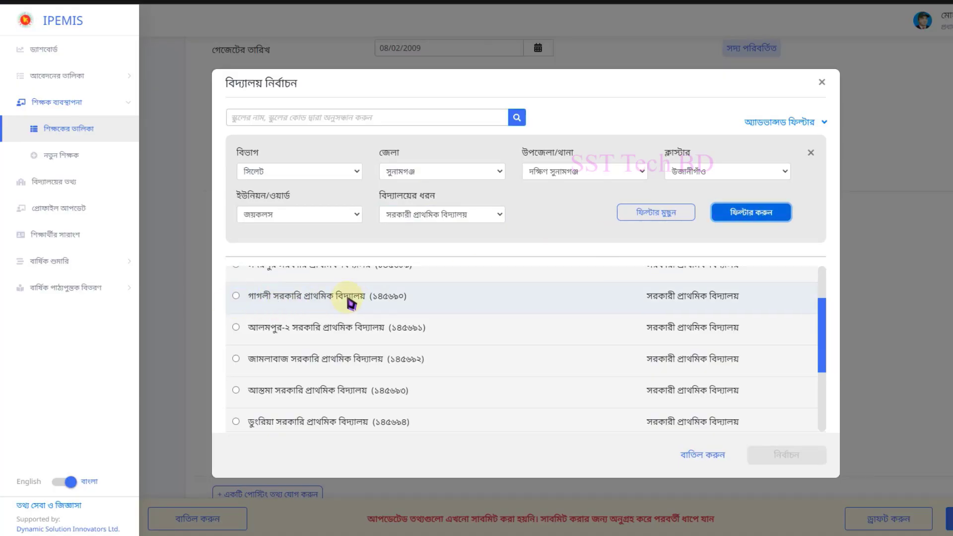
left_click(236, 296)
left_click(778, 456)
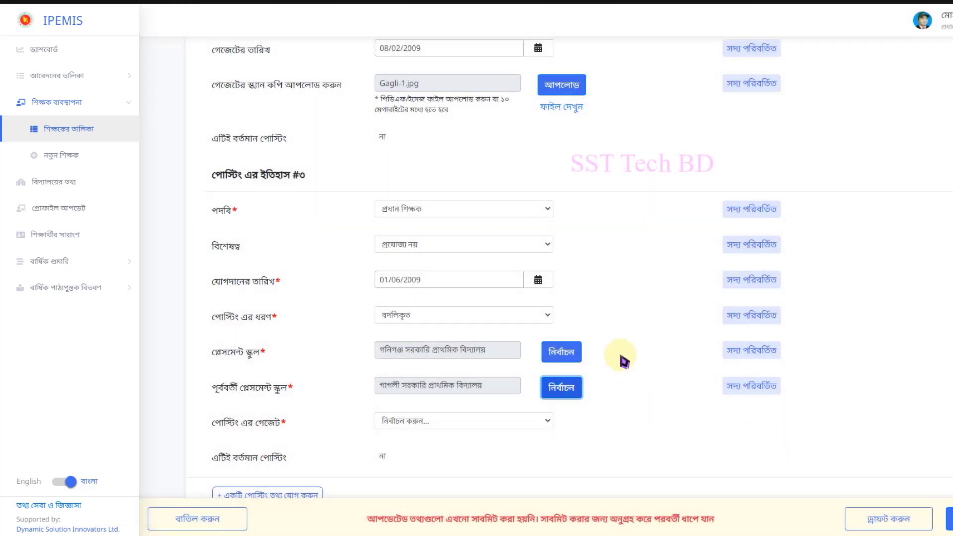
Step: Set the posting gazette option to আছে and move into the gazette number field
scroll(273, 366, "down", 2)
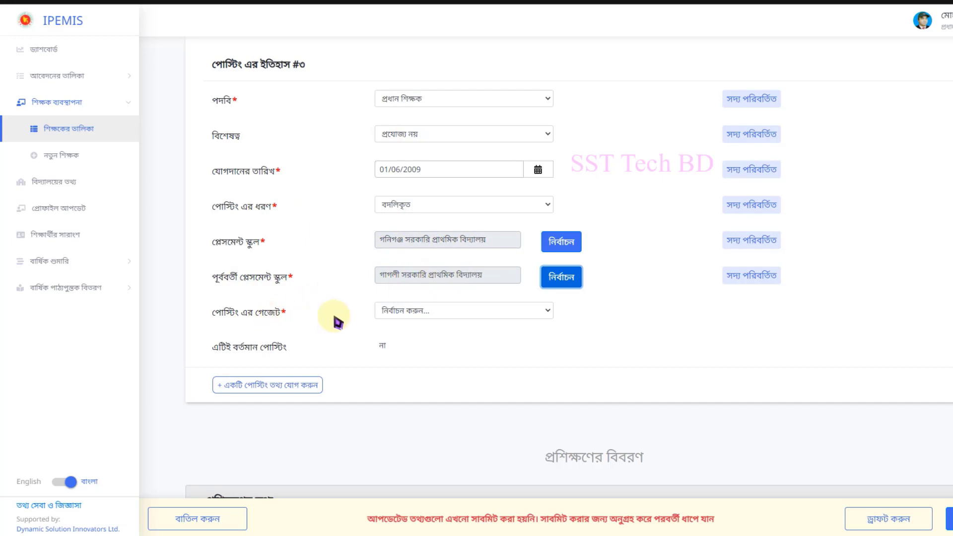
left_click(462, 312)
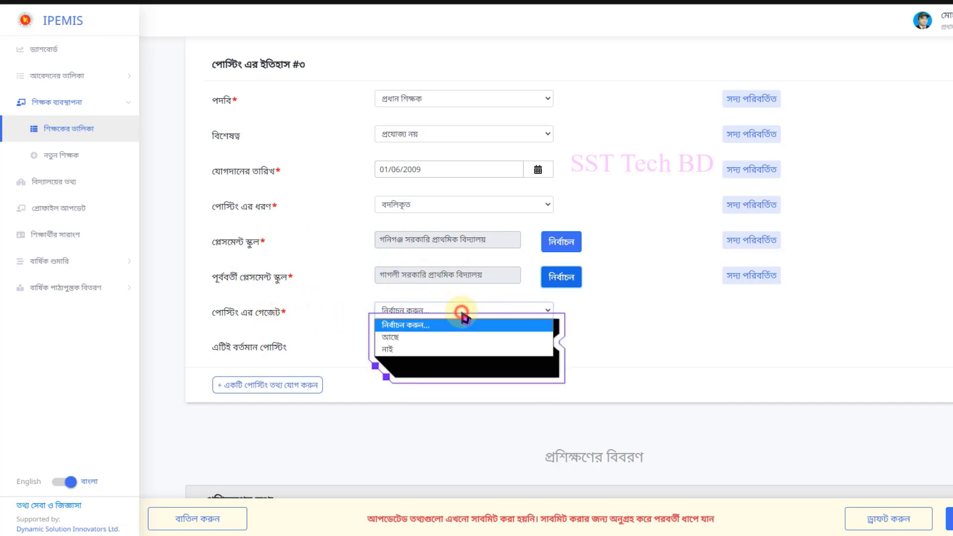
left_click(434, 337)
scroll(336, 313, "down", 1)
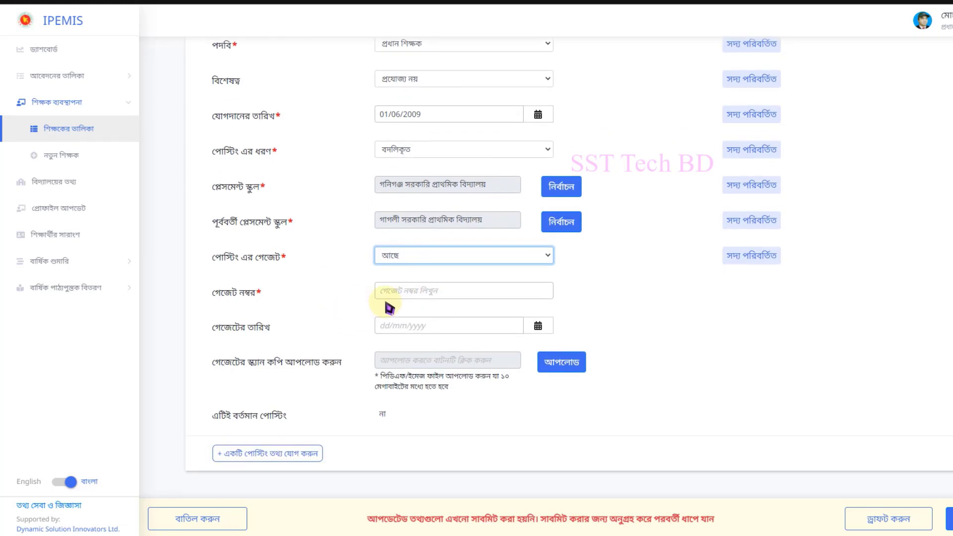
left_click(417, 293)
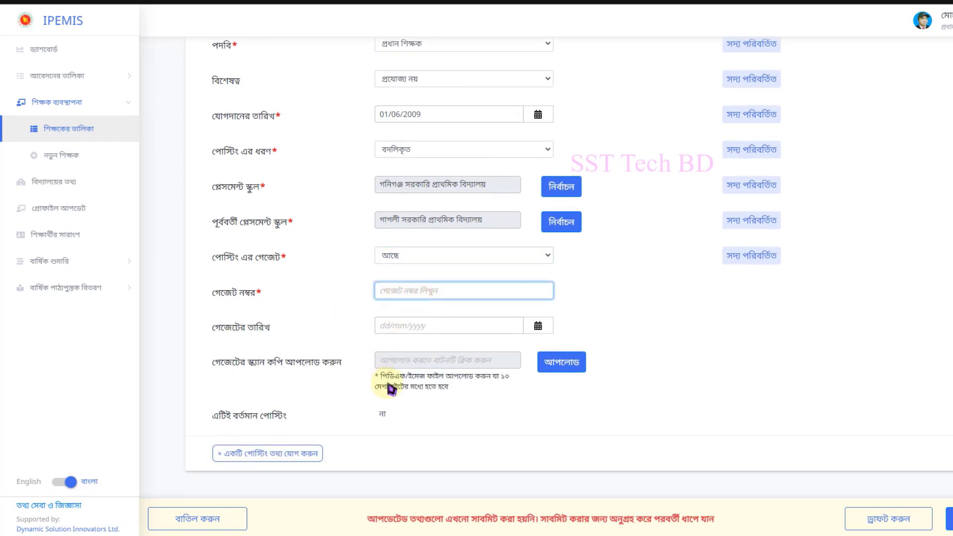
Step: Check the scanned transfer office order in Photos, then return to the IPEMIS form
key("alt+Tab")
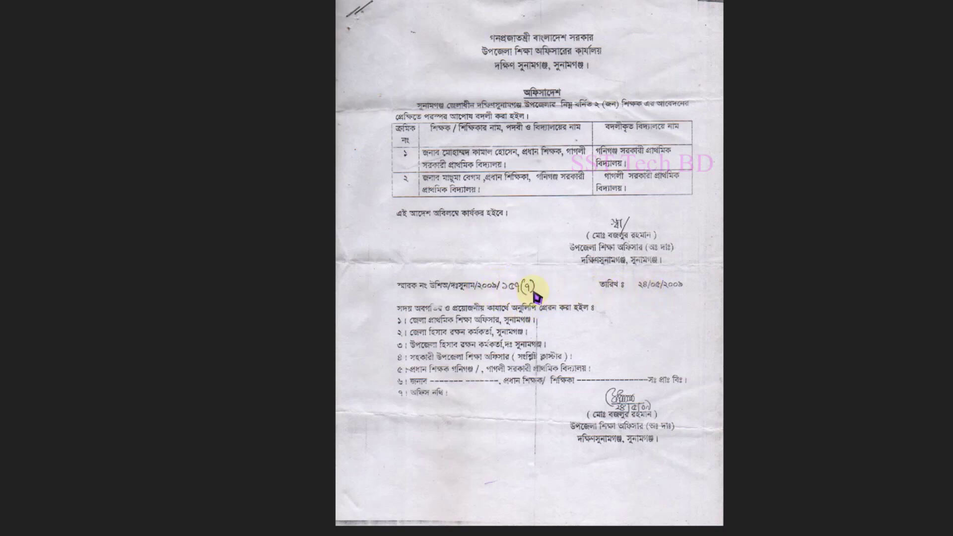
left_click(511, 516)
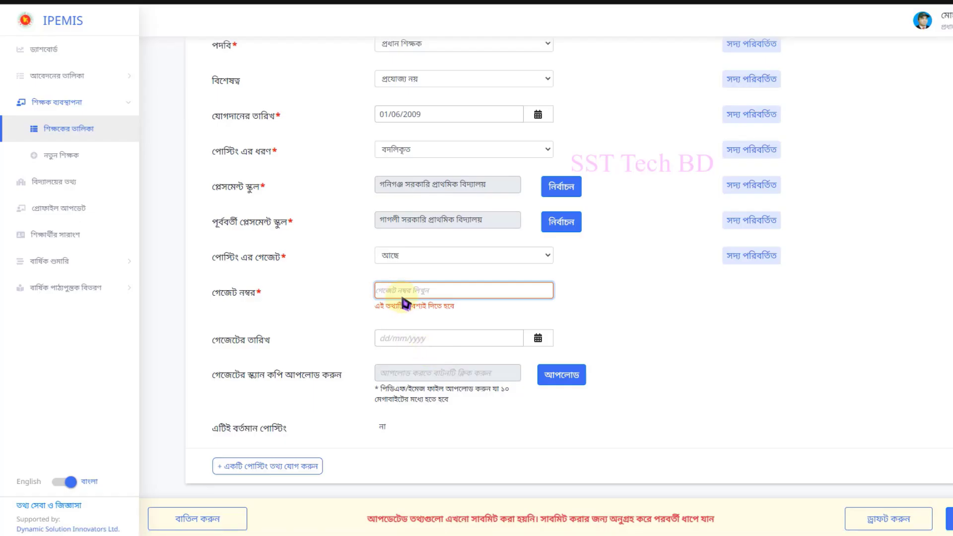
Step: Enter gazette number 2009/157(7) and gazette date 25/05/2009
type("2009/157(7")
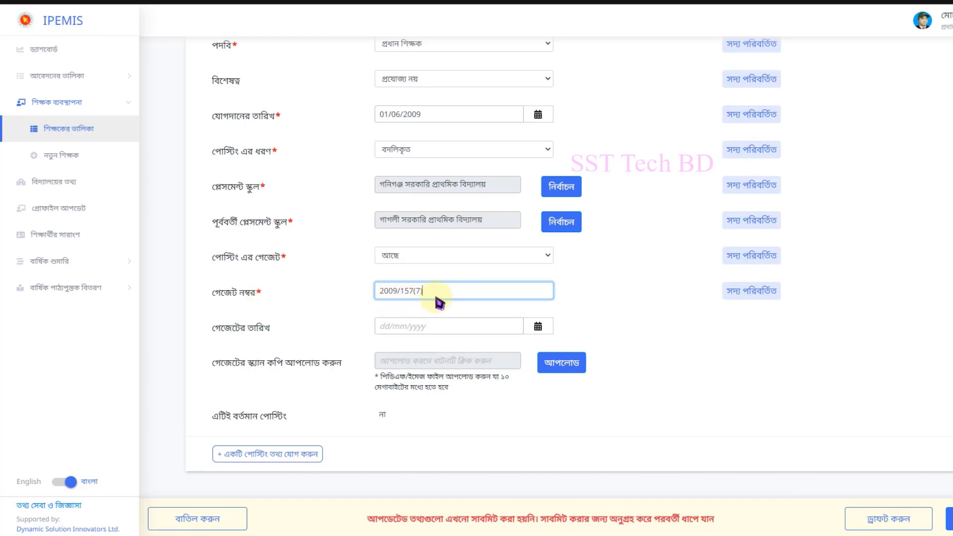
left_click(580, 308)
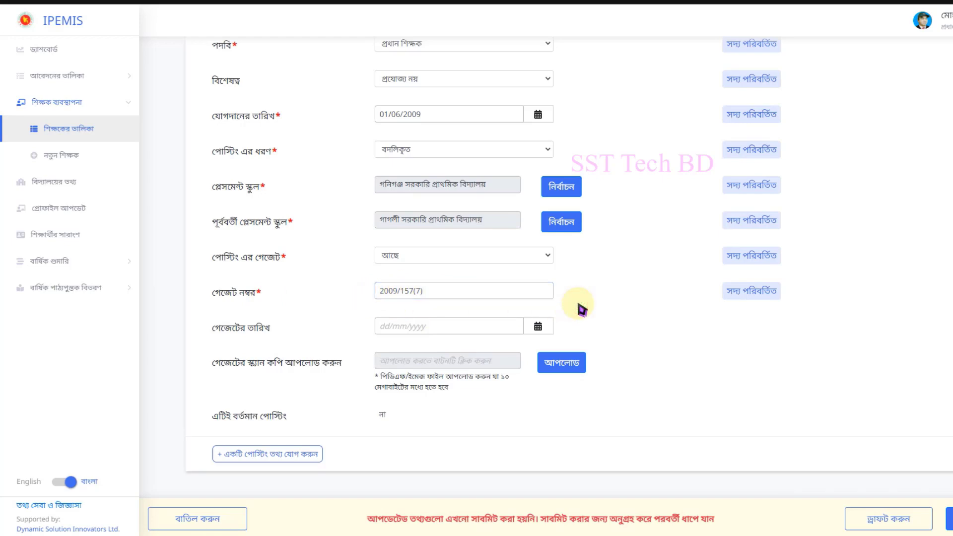
left_click(432, 331)
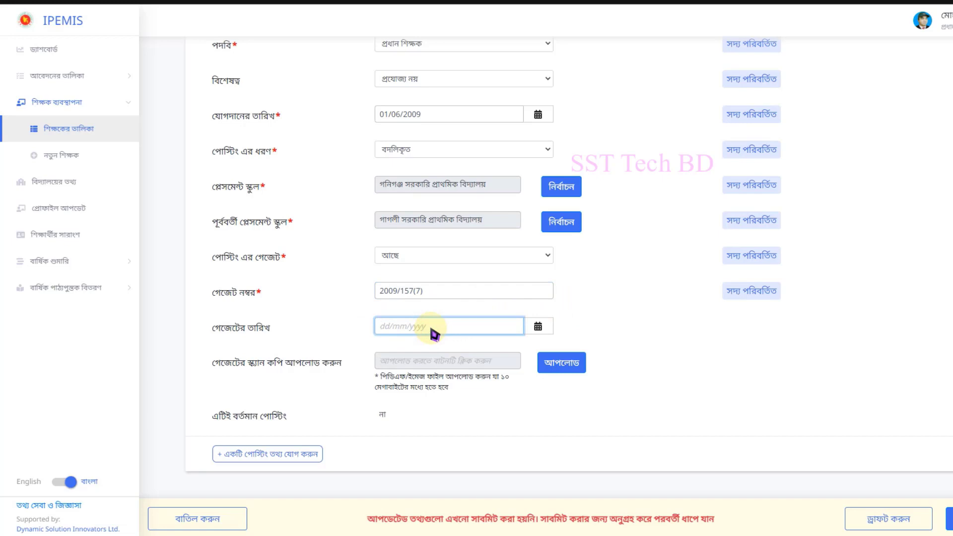
type("2")
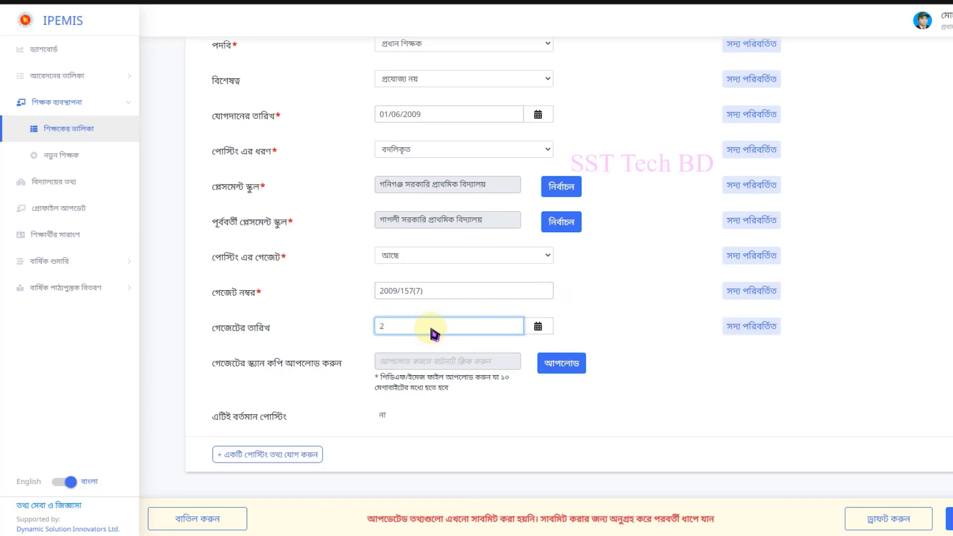
type("5/05/2009")
left_click(578, 333)
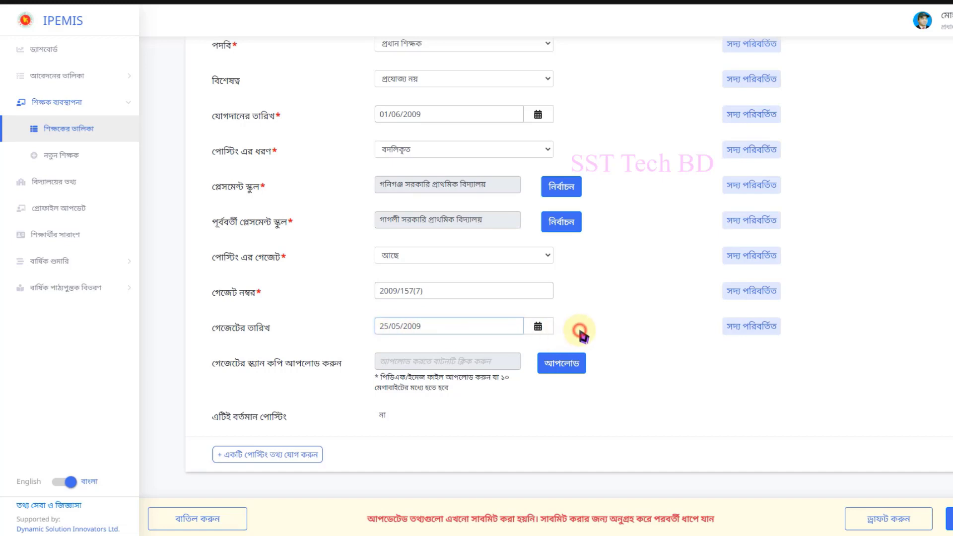
Step: Upload Goni-1.jpg as the gazette scan copy
scroll(340, 342, "down", 1)
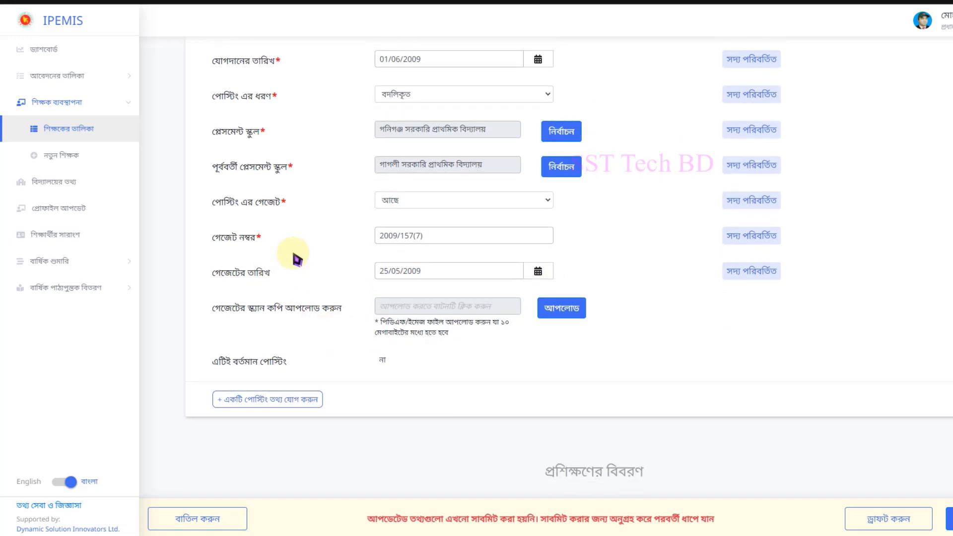
left_click(562, 309)
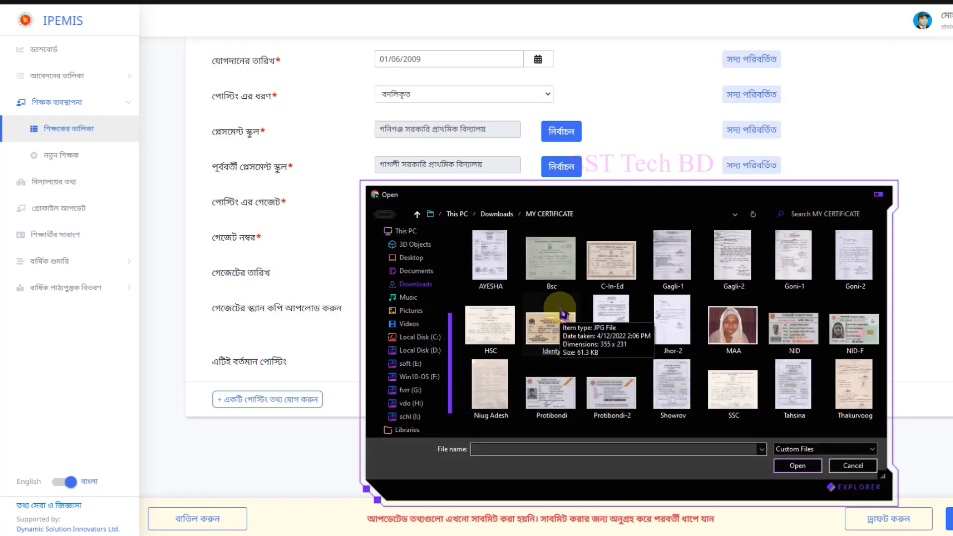
double_click(794, 257)
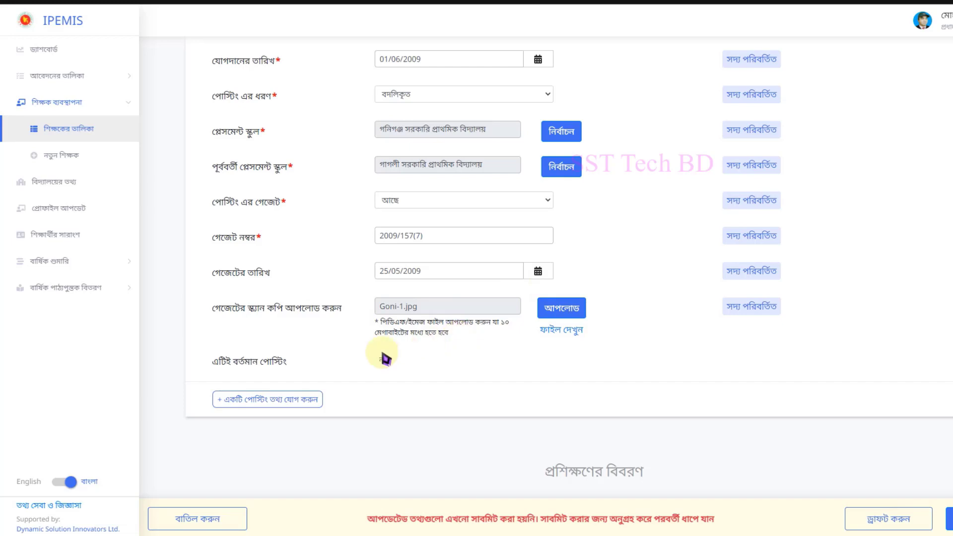
scroll(436, 365, "down", 1)
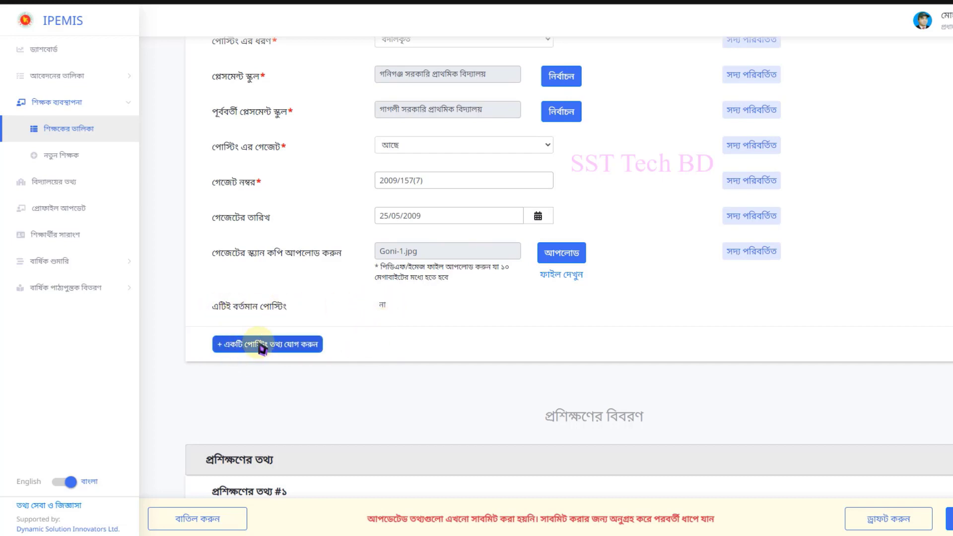
Step: Add posting #4 with designation প্রধান শিক্ষক and specialty প্রযোজ্য নয়
left_click(240, 345)
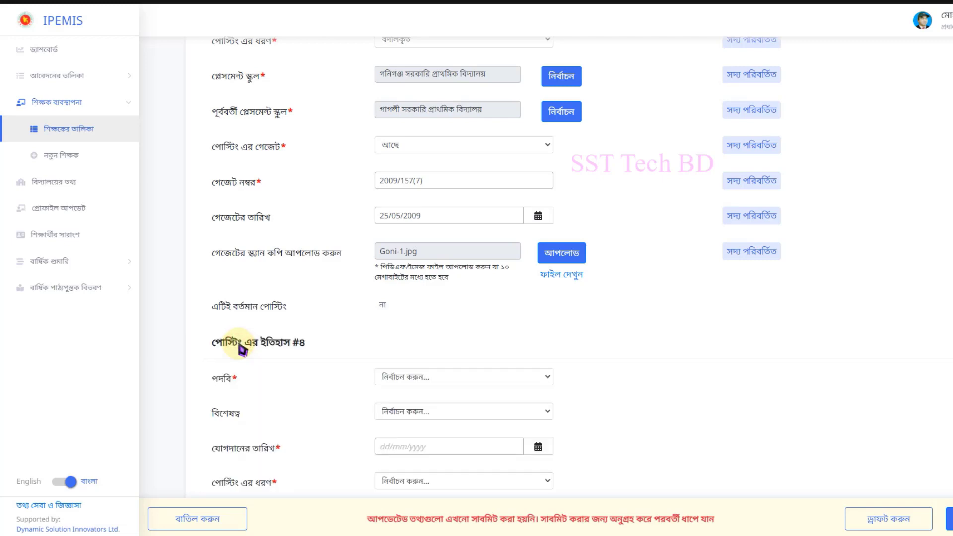
scroll(353, 343, "down", 3)
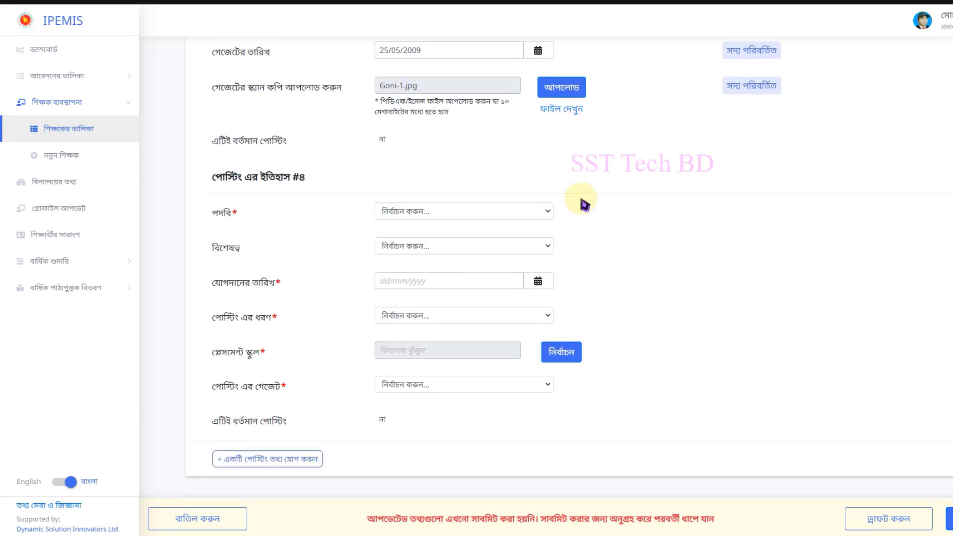
left_click(546, 210)
left_click(516, 243)
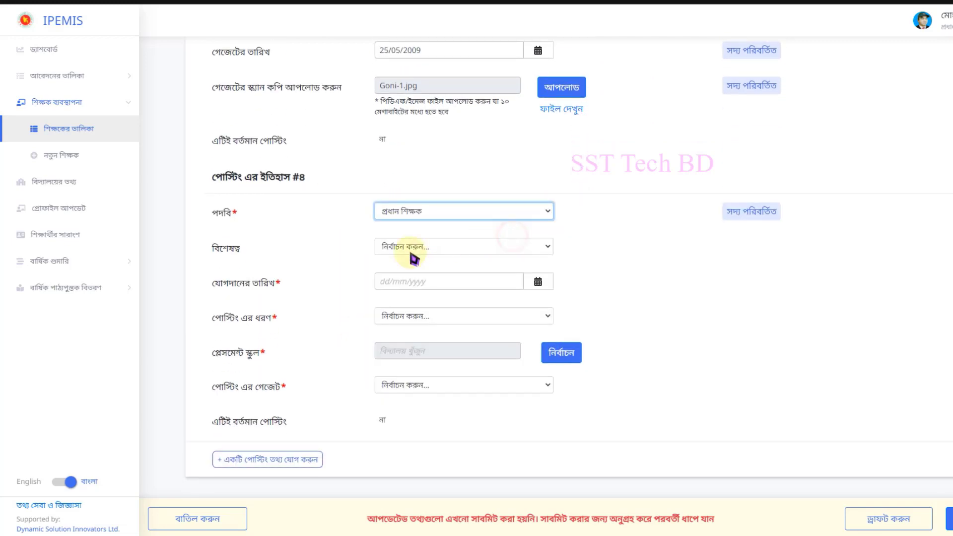
left_click(483, 245)
left_click(447, 297)
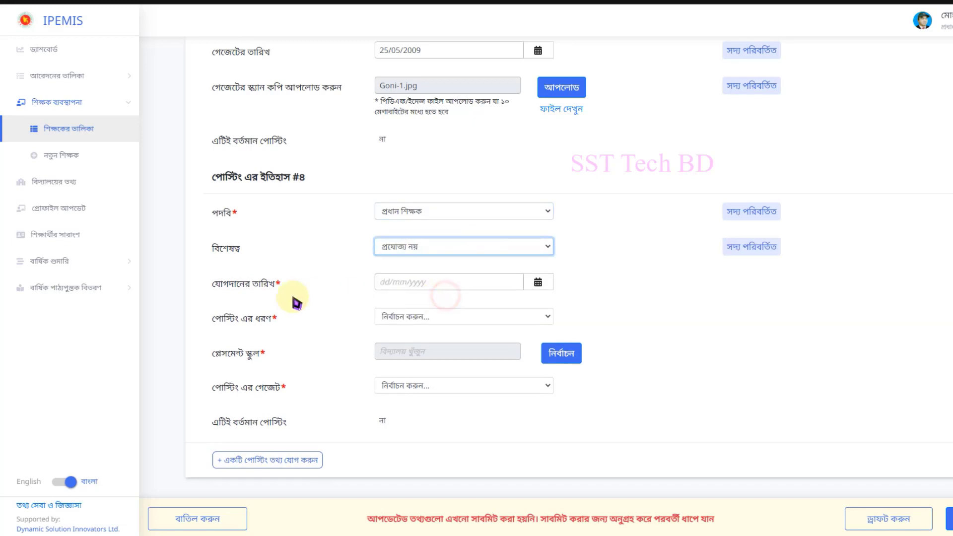
Step: Set the joining date to 28/04/2019 and posting type to বদলিকৃত
left_click(439, 285)
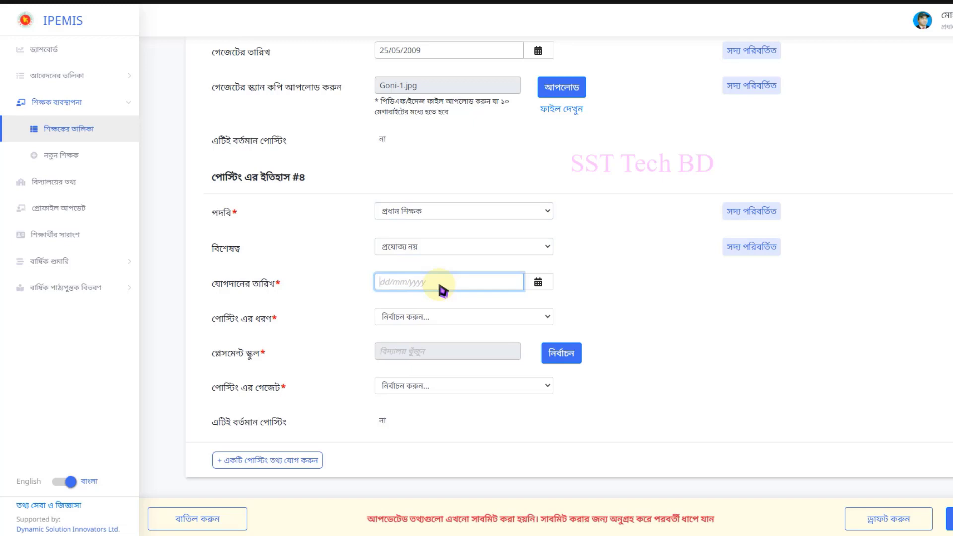
type("28/04/")
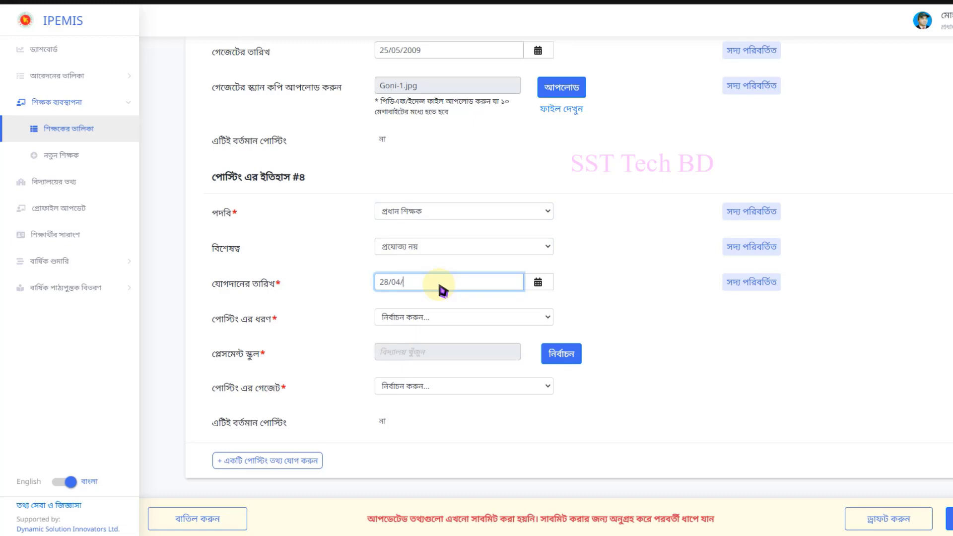
type("2019")
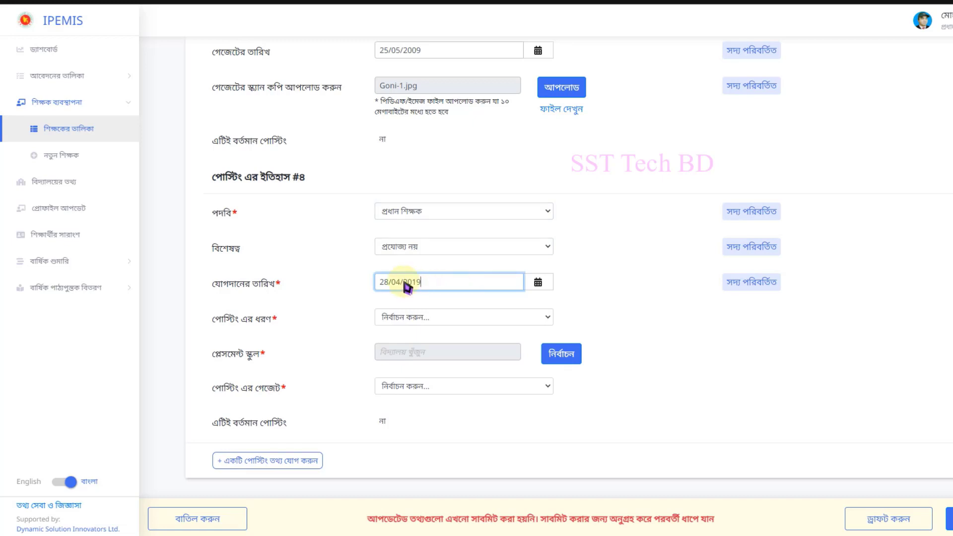
left_click(442, 298)
left_click(477, 324)
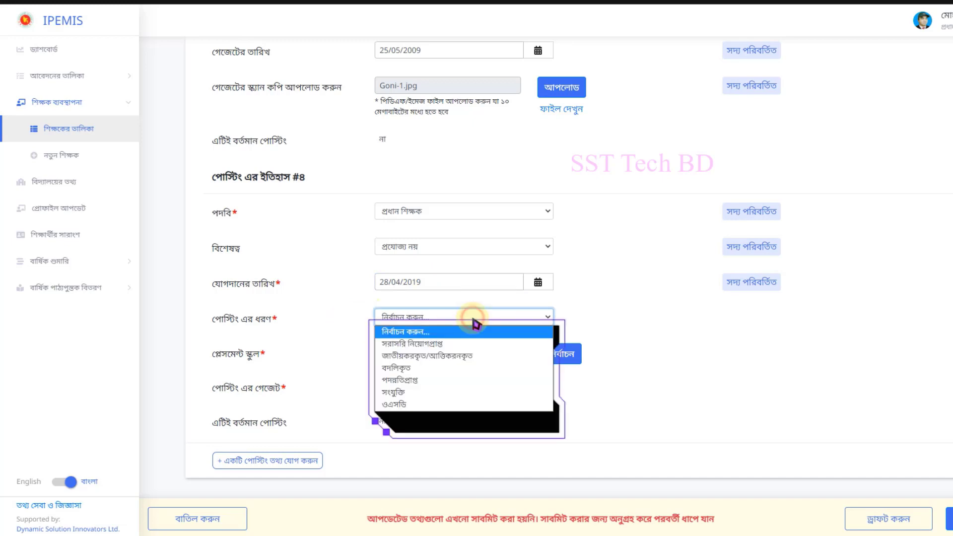
left_click(420, 367)
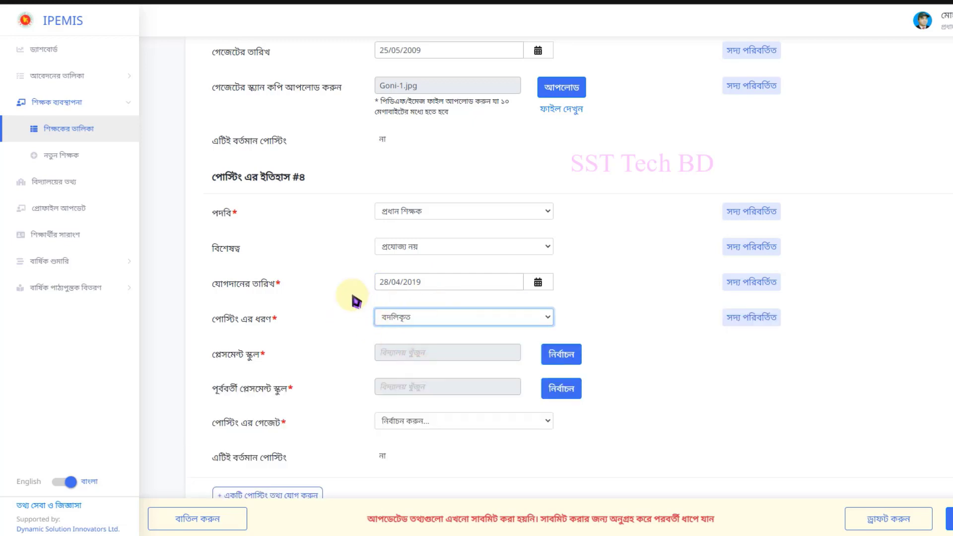
Step: Filter the placement school picker to সিলেট, সুনামগঞ্জ district, সুনামগঞ্জ সদর upazila
scroll(298, 275, "down", 2)
left_click(561, 243)
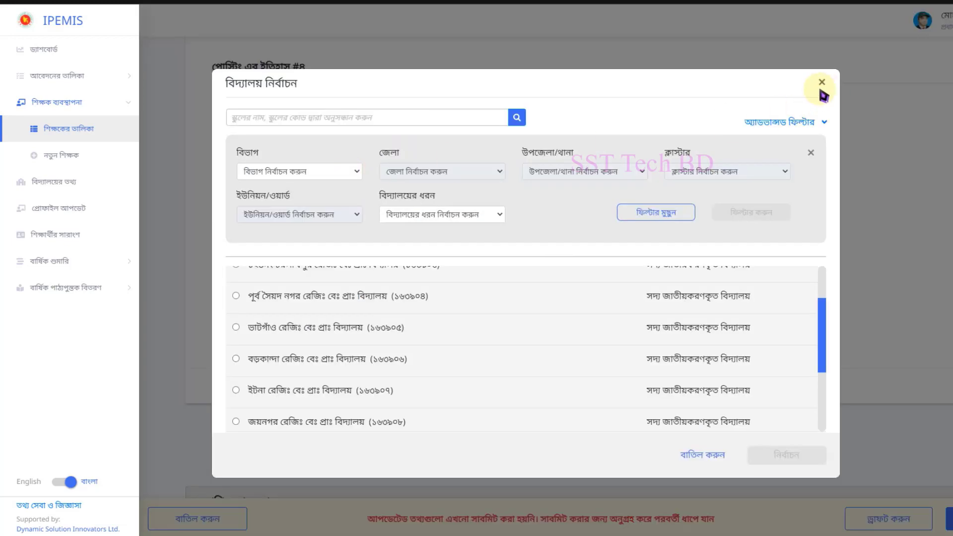
left_click(821, 88)
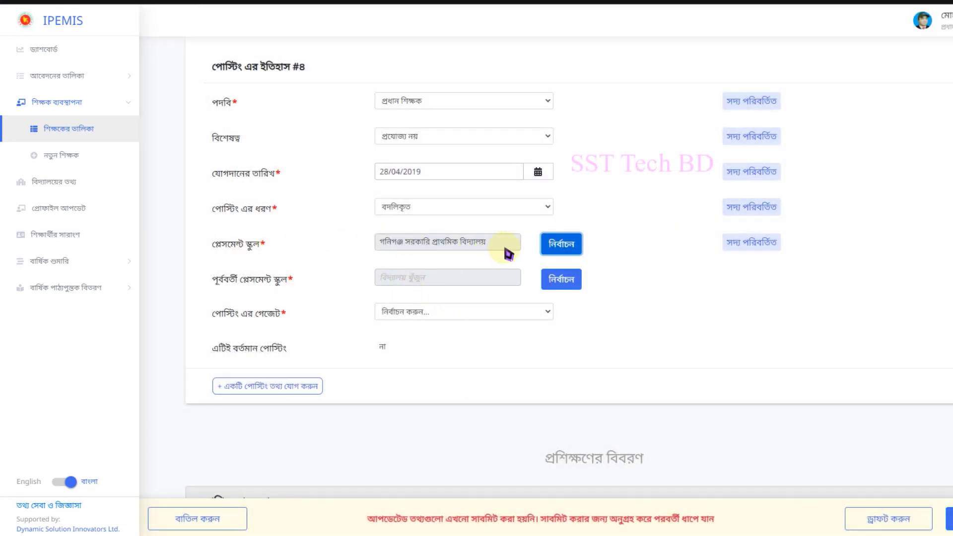
left_click(561, 248)
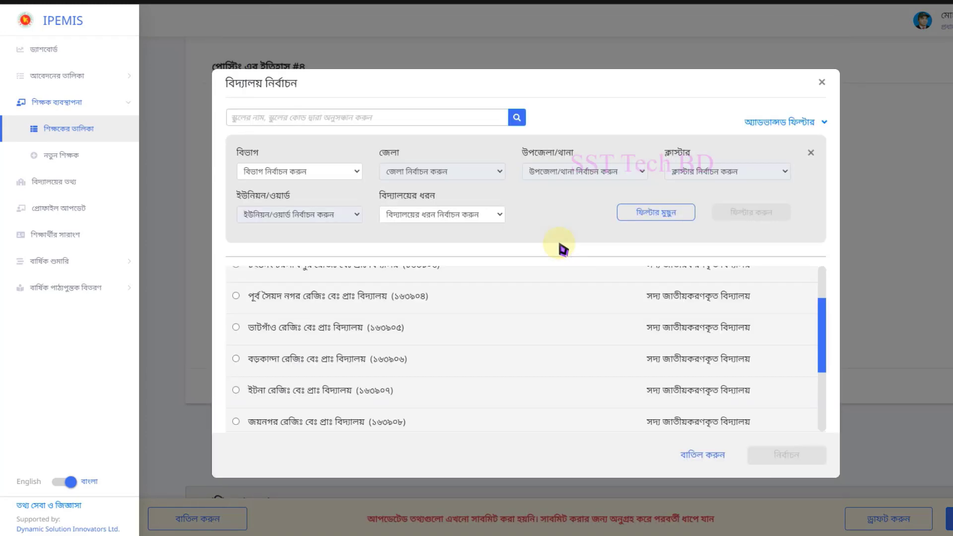
left_click(349, 174)
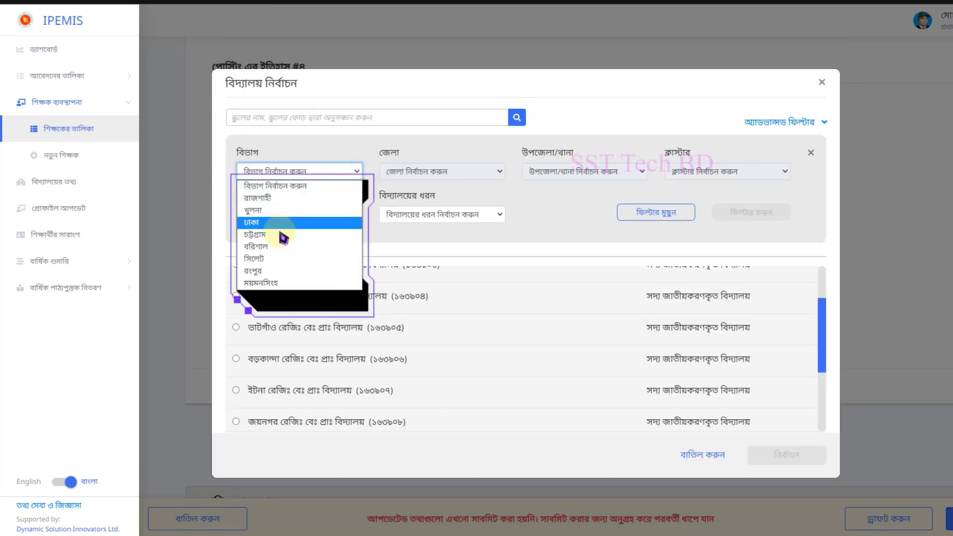
left_click(279, 258)
left_click(466, 175)
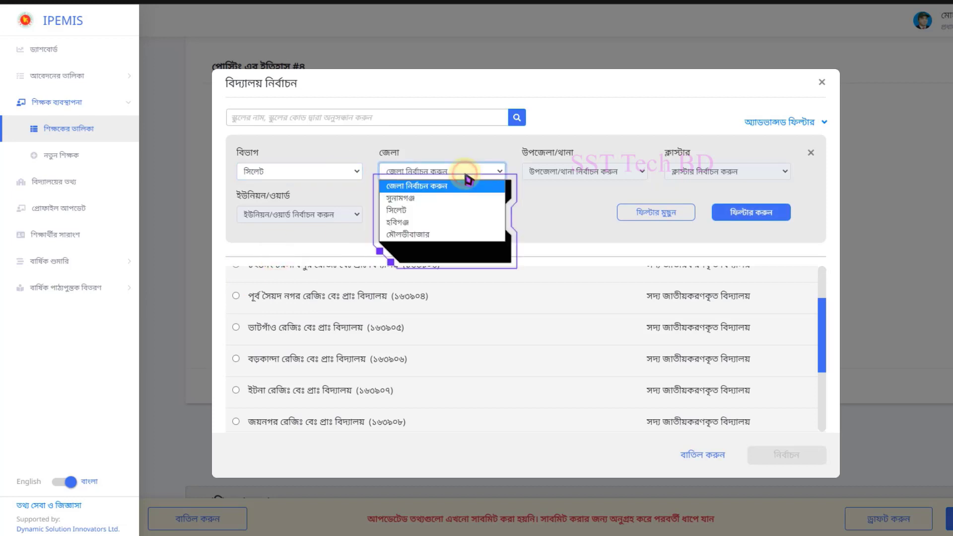
left_click(447, 198)
left_click(587, 175)
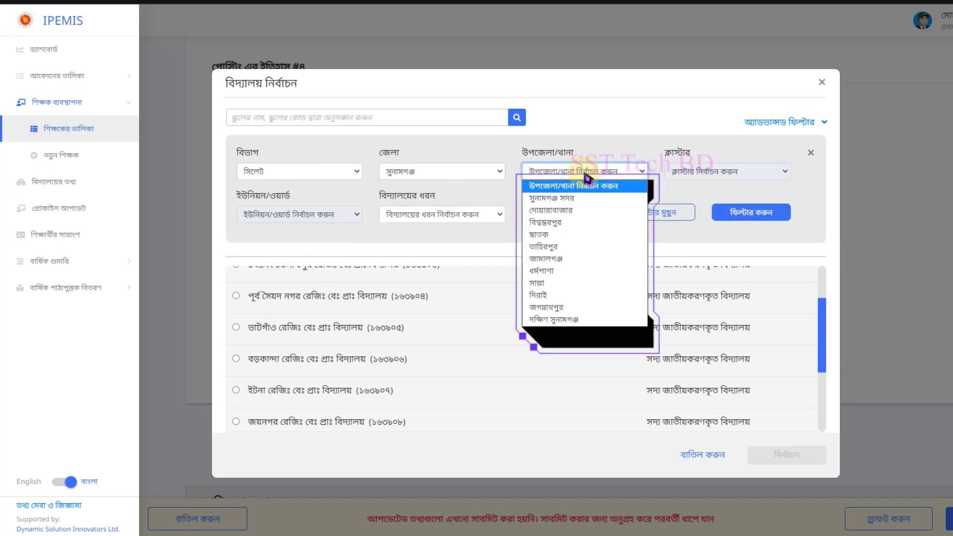
left_click(574, 198)
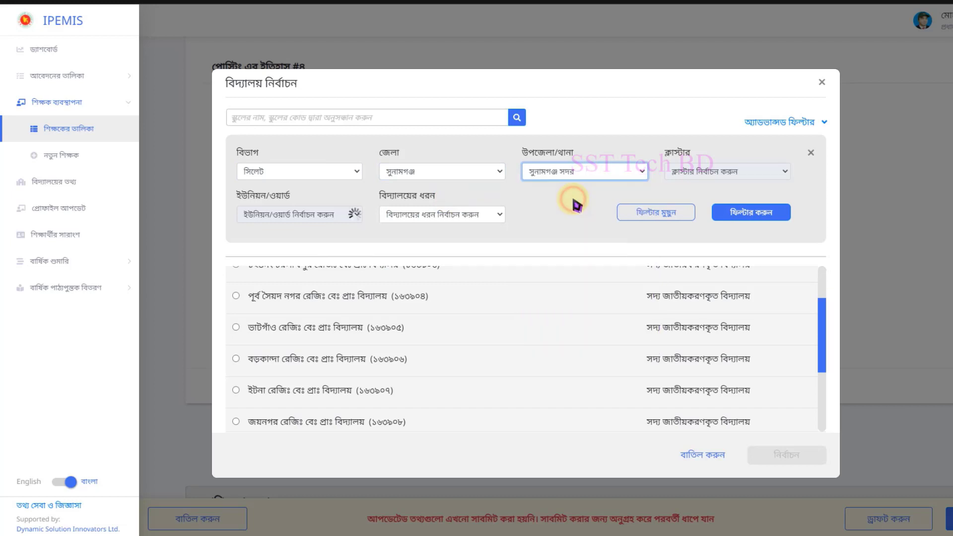
Step: Narrow to মংগলকাটা cluster, জাহাঙ্গীর নগর union, government primary, and select ঝরঝরিয়া
left_click(730, 180)
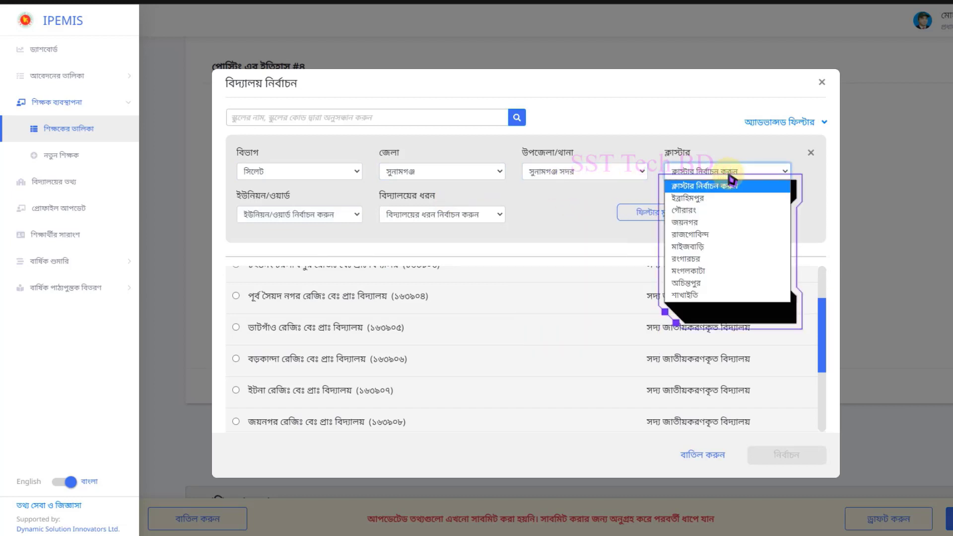
left_click(707, 271)
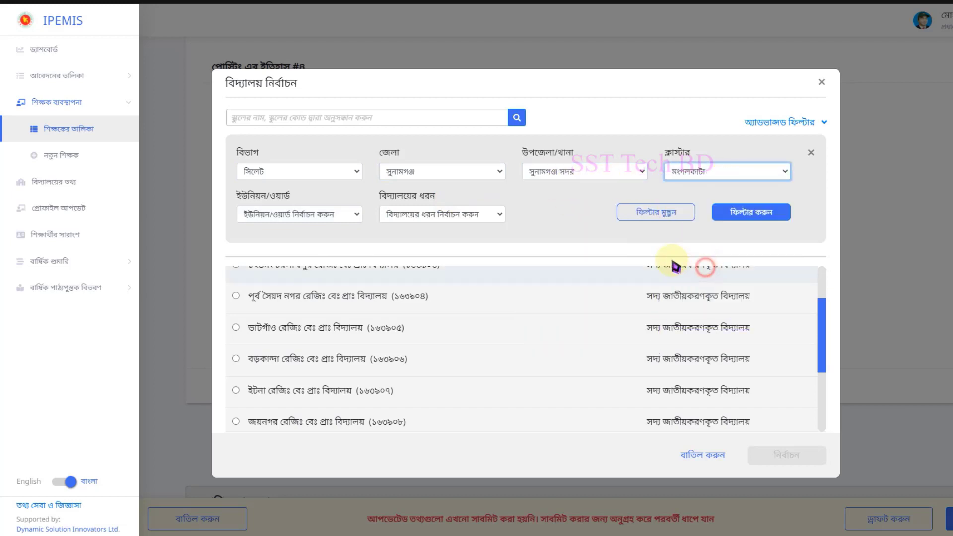
left_click(358, 217)
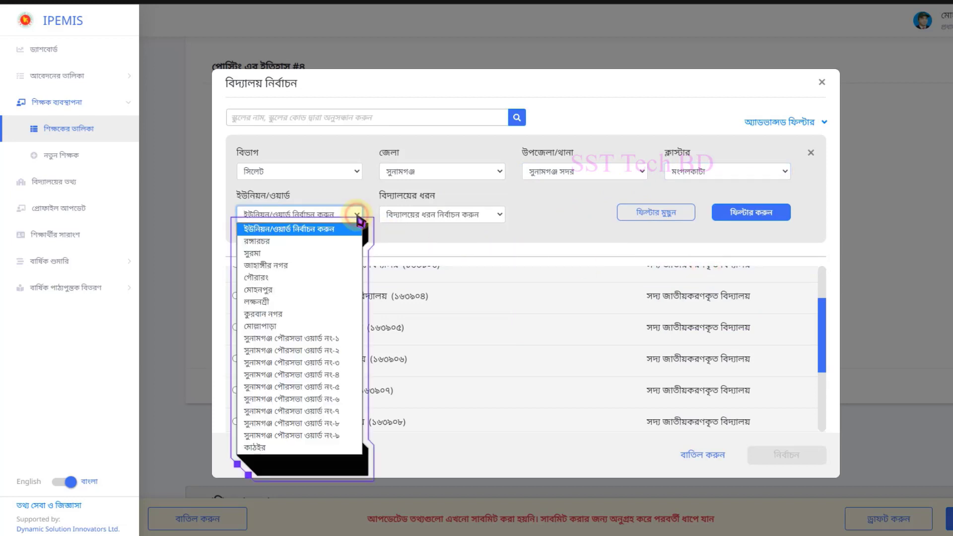
left_click(312, 266)
left_click(462, 216)
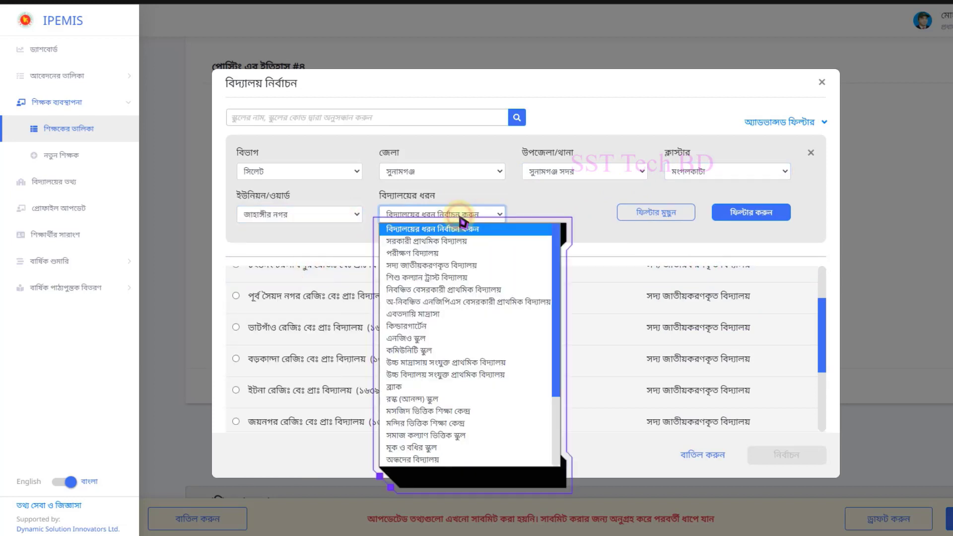
left_click(458, 242)
left_click(758, 214)
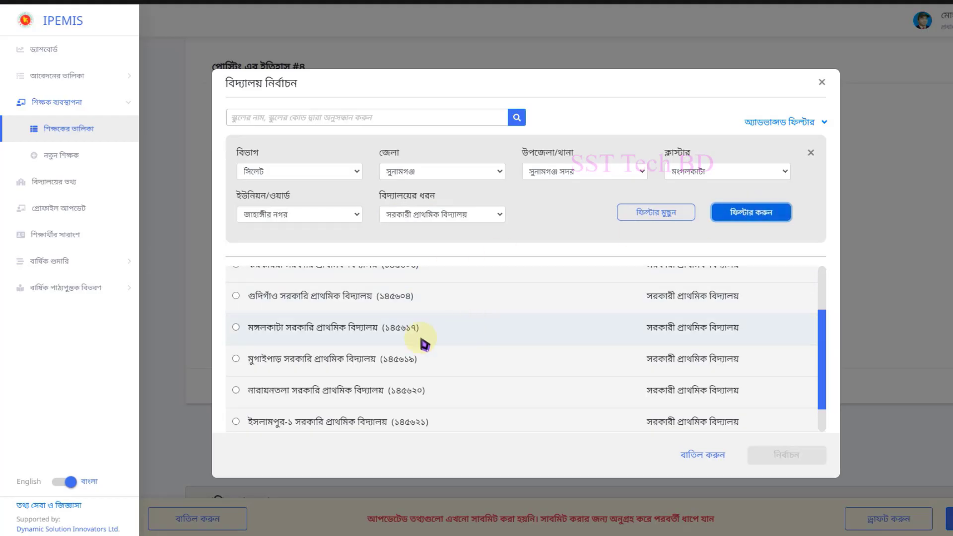
scroll(443, 344, "up", 3)
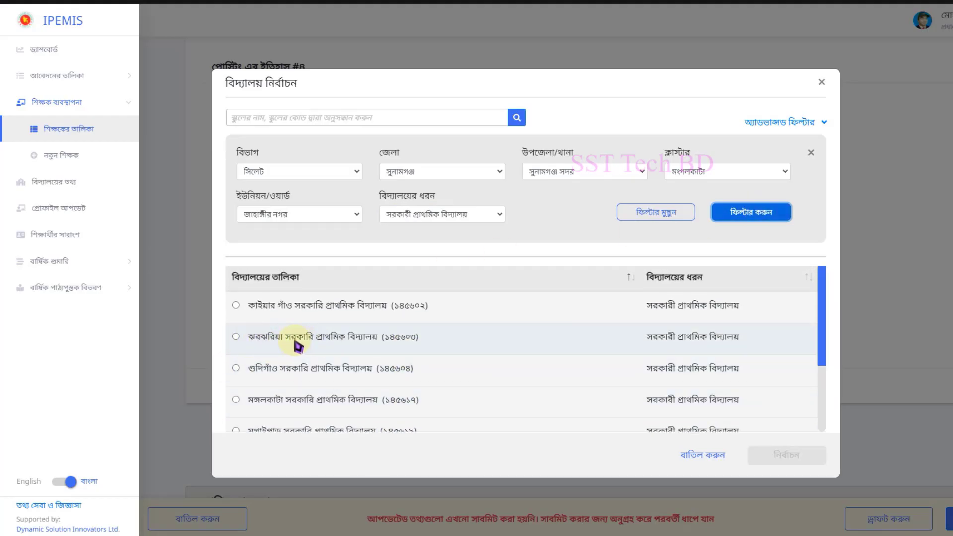
left_click(236, 337)
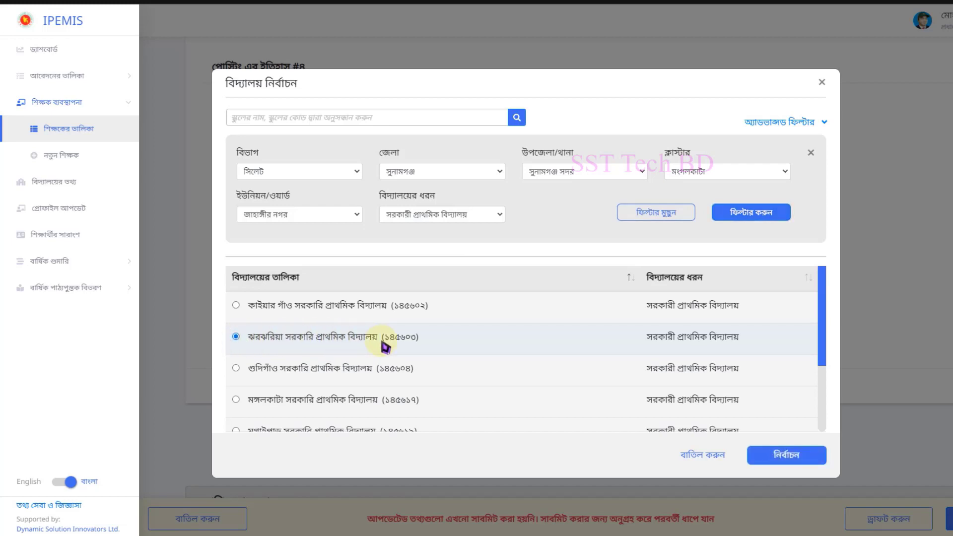
left_click(789, 455)
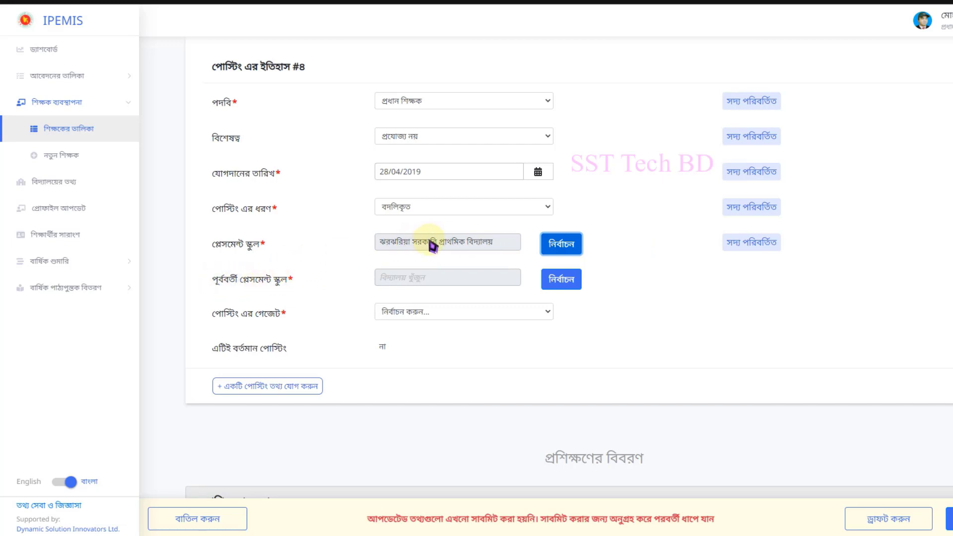
scroll(432, 245, "up", 5)
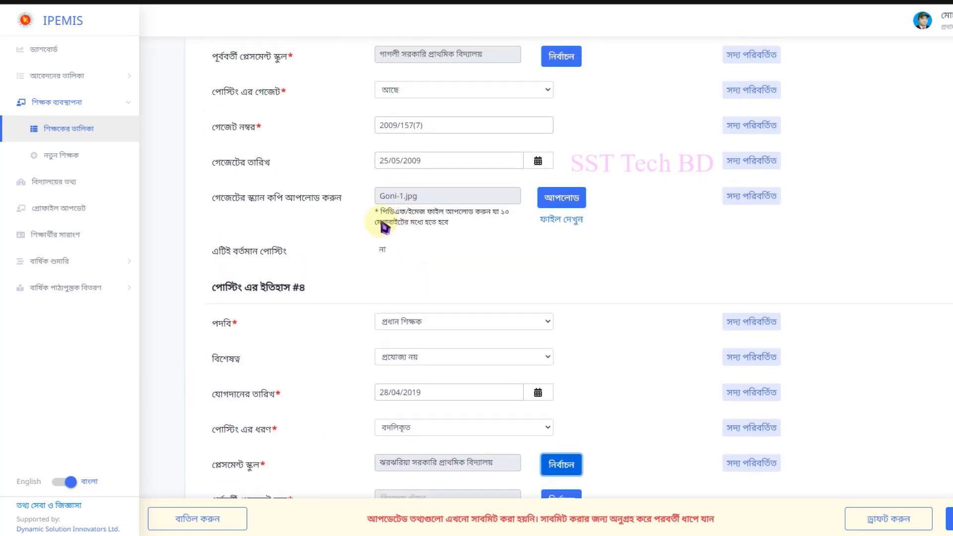
scroll(397, 171, "up", 1)
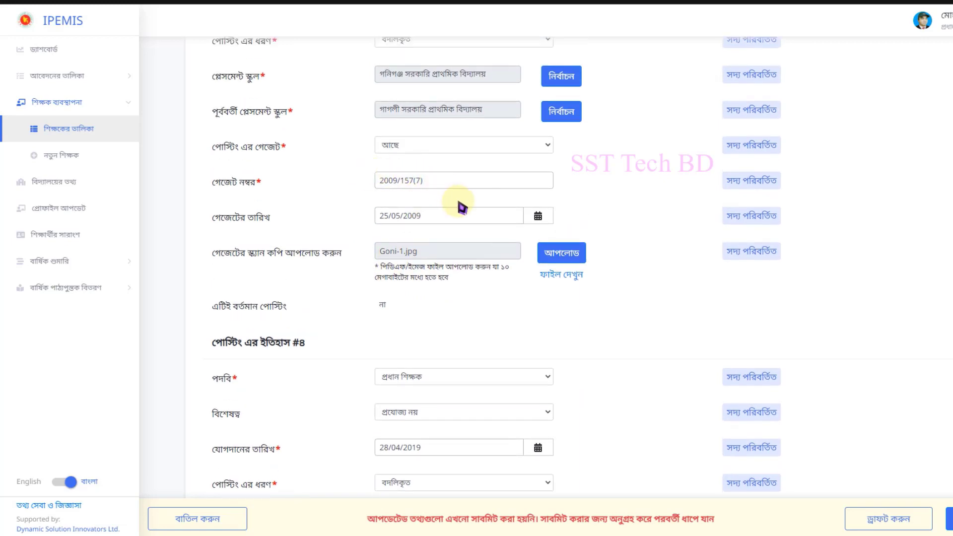
scroll(362, 189, "up", 1)
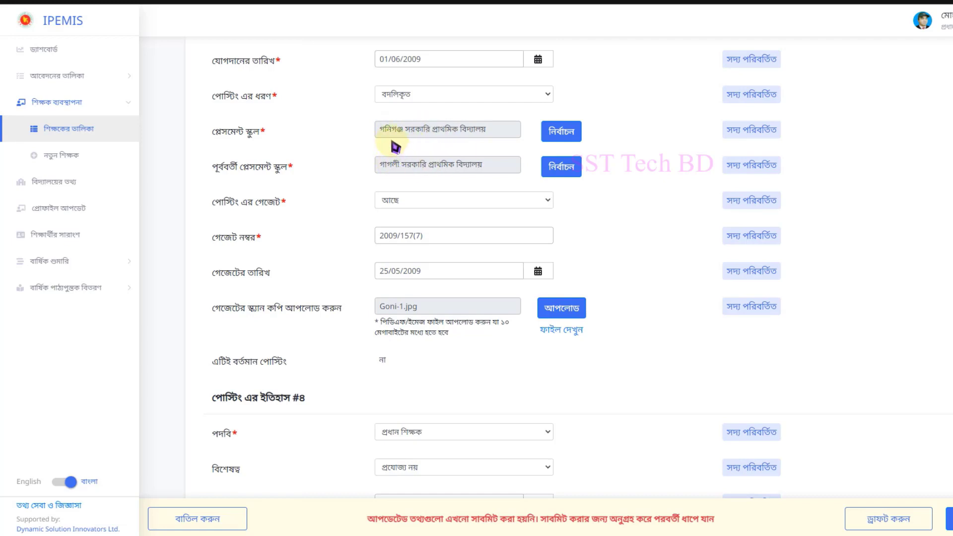
scroll(477, 300, "down", 8)
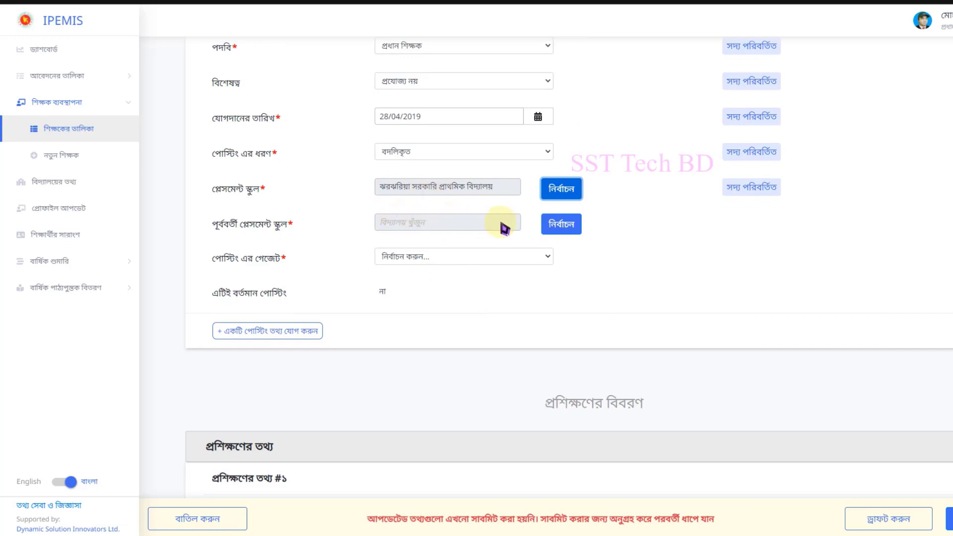
Step: Filter the previous-school picker to সিলেট, সুনামগঞ্জ district, দক্ষিণ সুনামগঞ্জ upazila
left_click(566, 228)
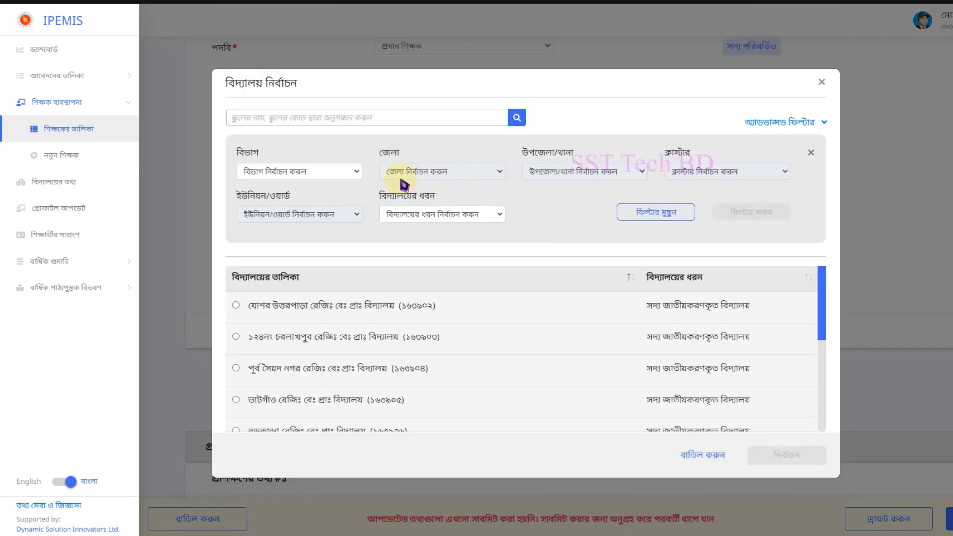
left_click(358, 173)
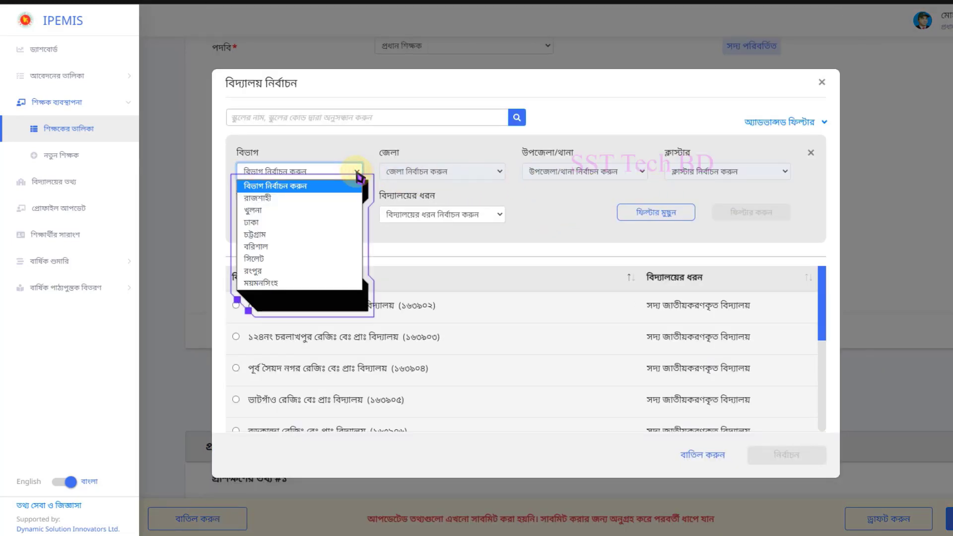
left_click(332, 258)
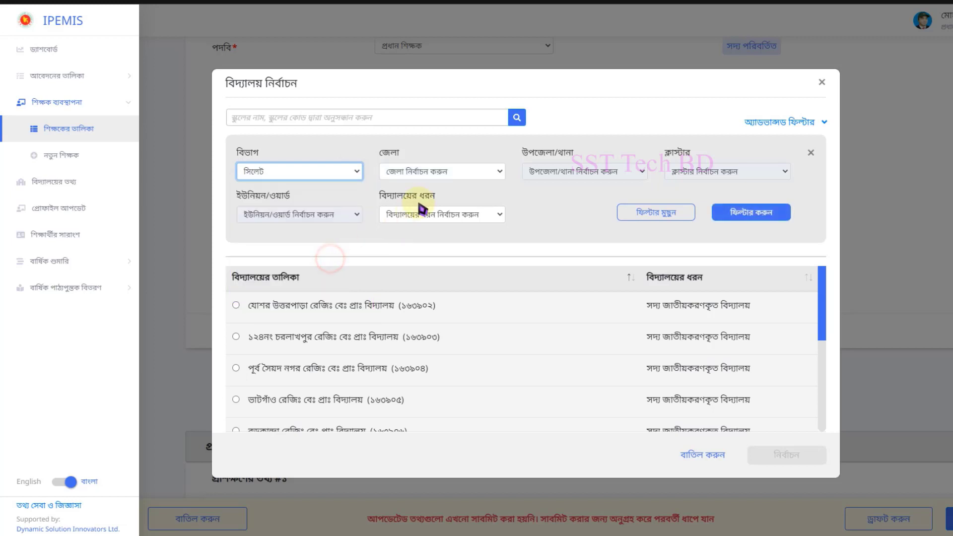
left_click(443, 175)
left_click(427, 199)
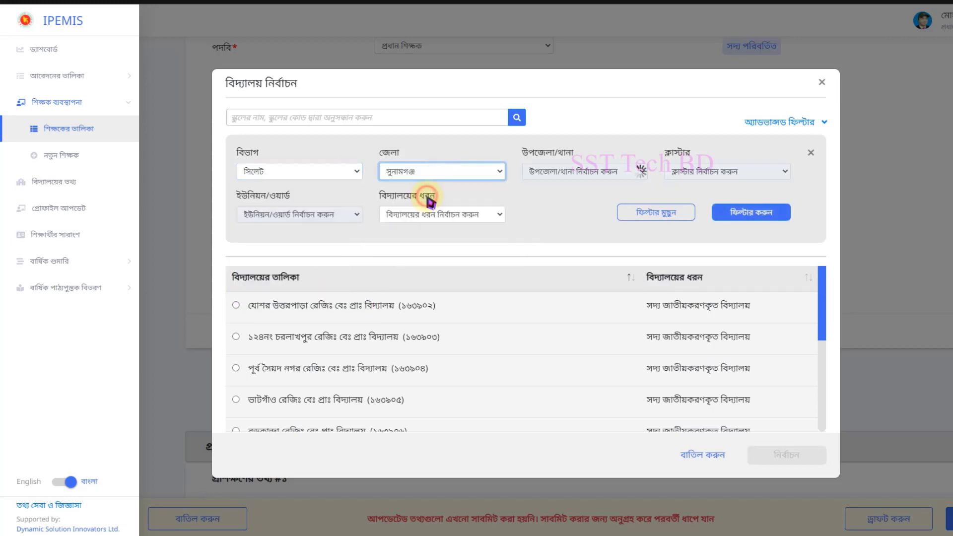
left_click(584, 177)
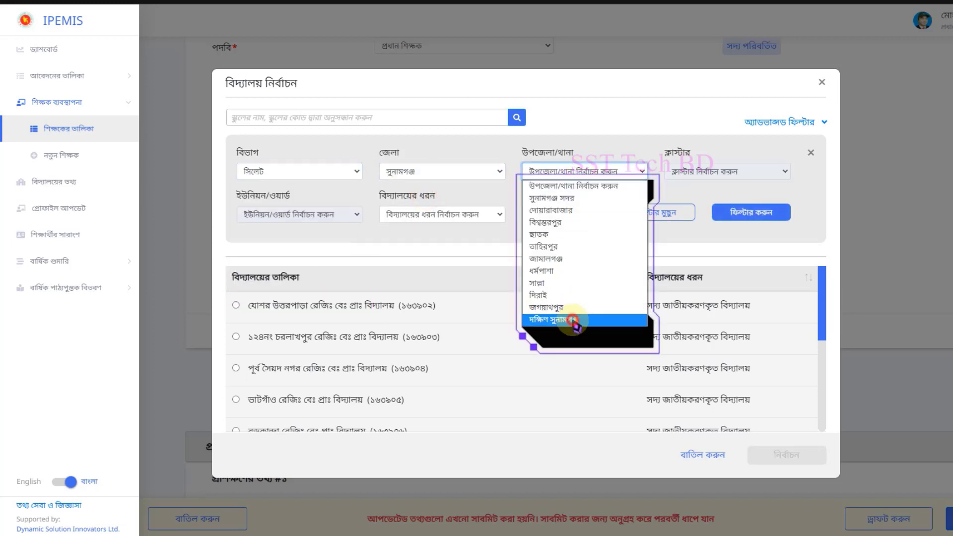
left_click(572, 319)
Step: Narrow to পাথারিয়া cluster and union, government primary schools, and select গনিগঞ্জ
left_click(778, 174)
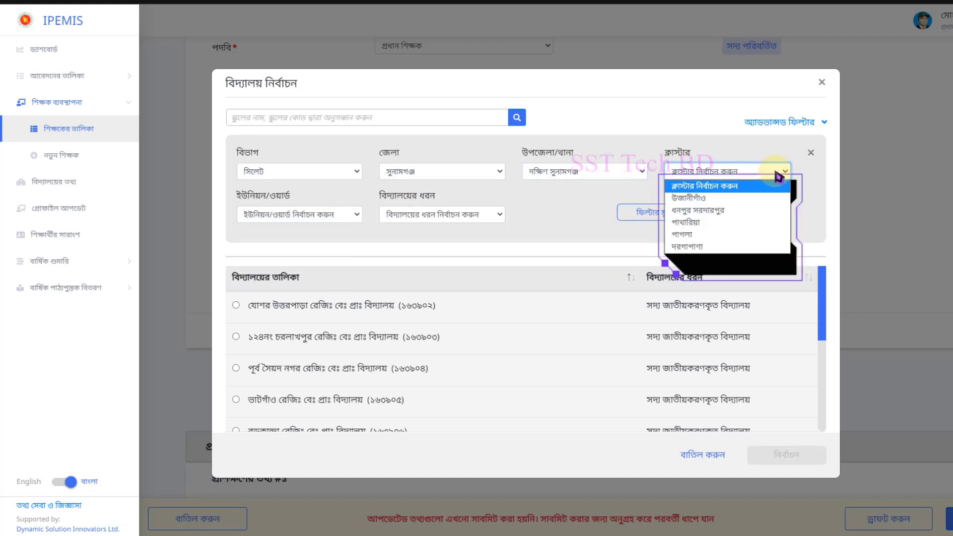
left_click(687, 222)
left_click(283, 216)
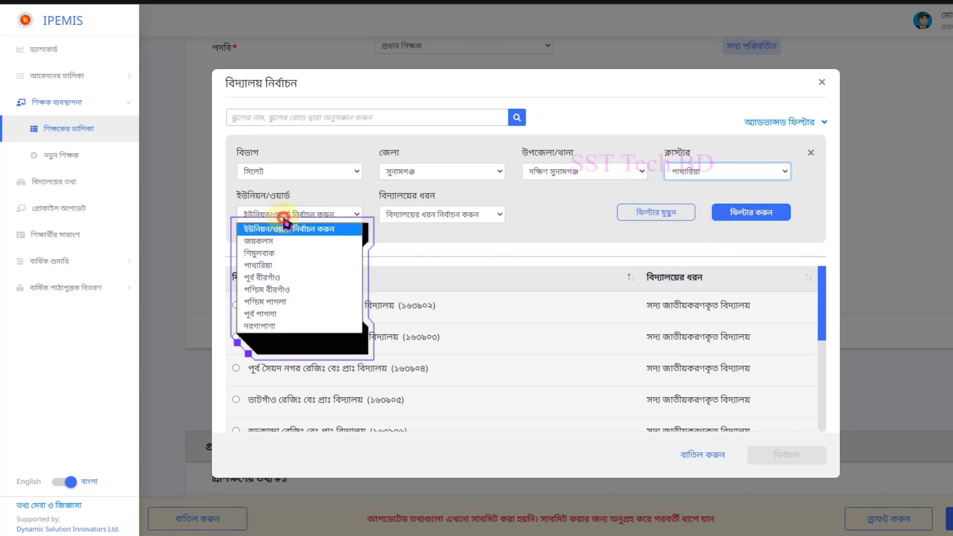
left_click(281, 267)
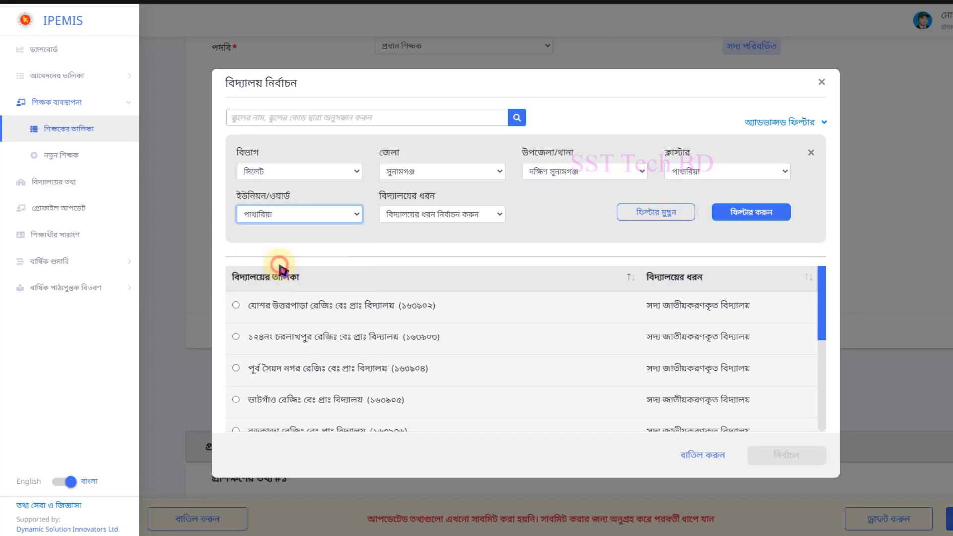
left_click(461, 214)
left_click(443, 242)
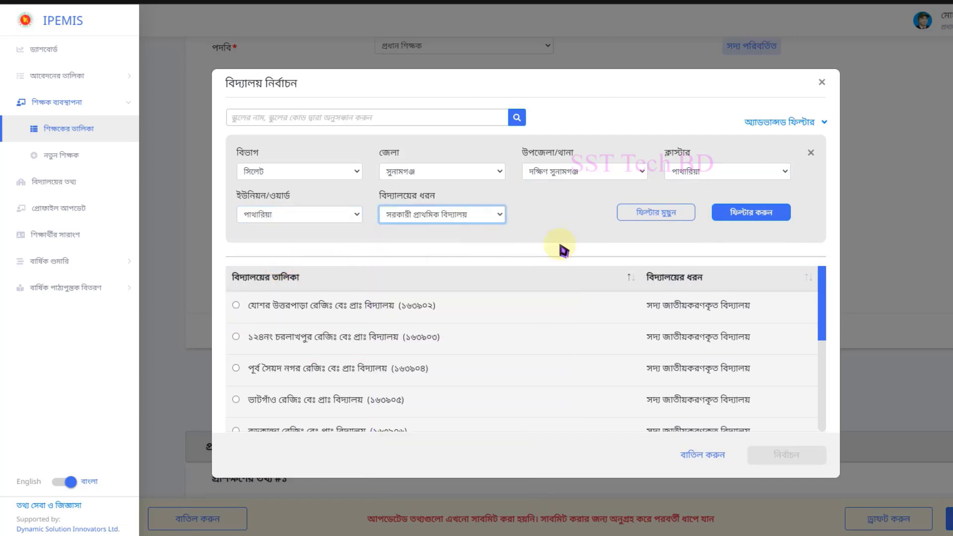
left_click(752, 213)
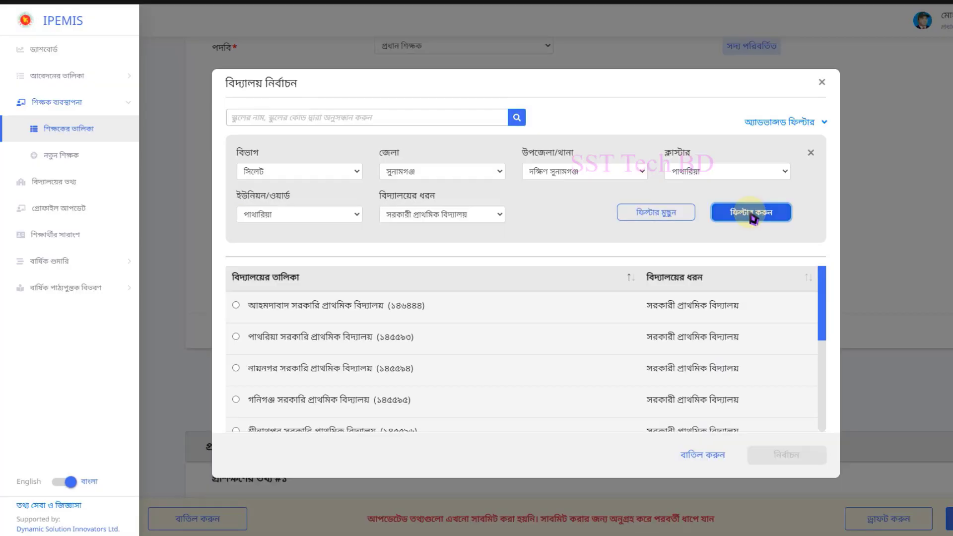
scroll(298, 375, "down", 2)
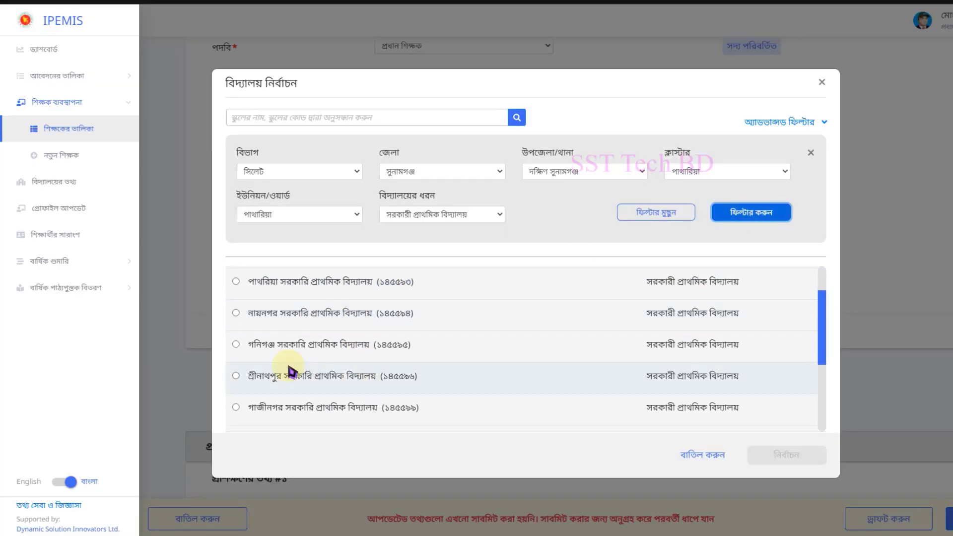
left_click(237, 344)
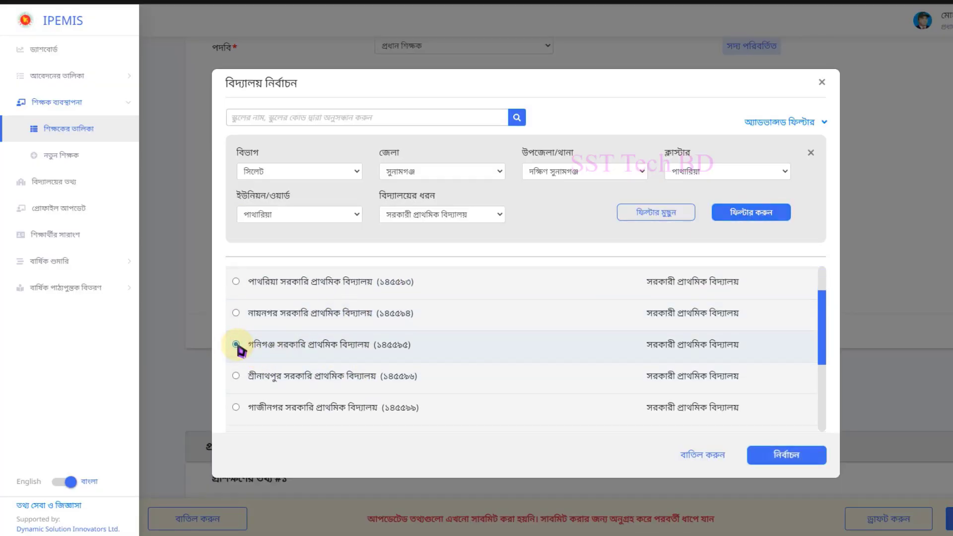
left_click(784, 454)
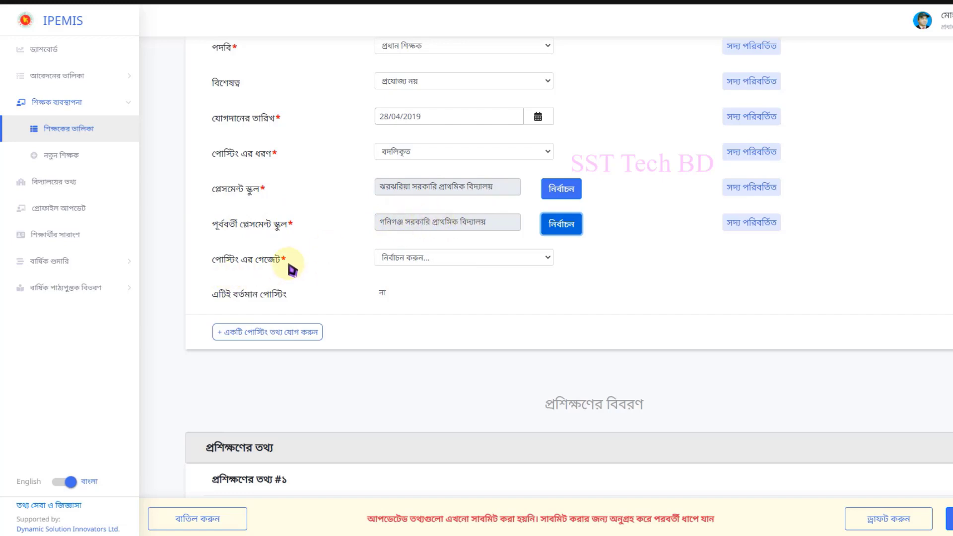
Step: Set the posting gazette to আছে, then switch to the scanned transfer order
left_click(414, 259)
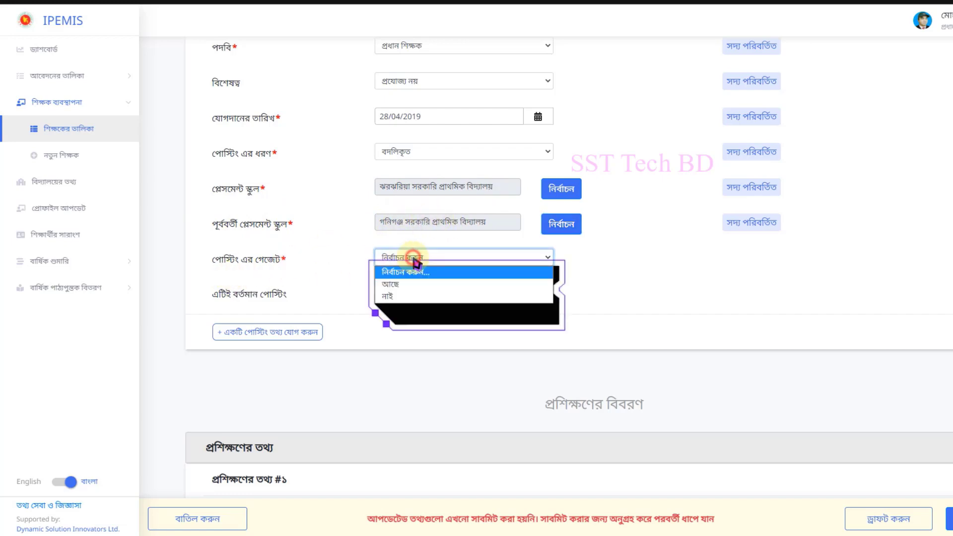
left_click(402, 283)
left_click(404, 294)
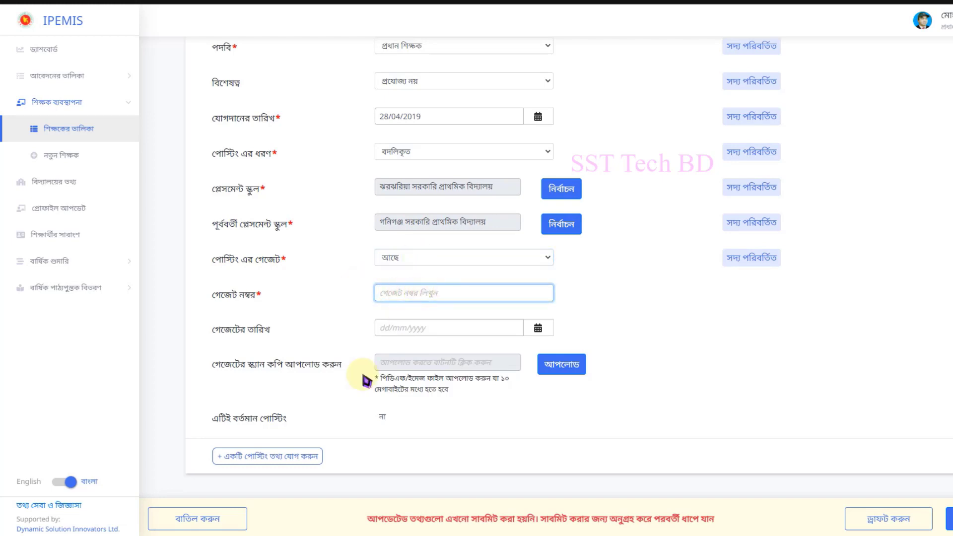
key("alt+Tab")
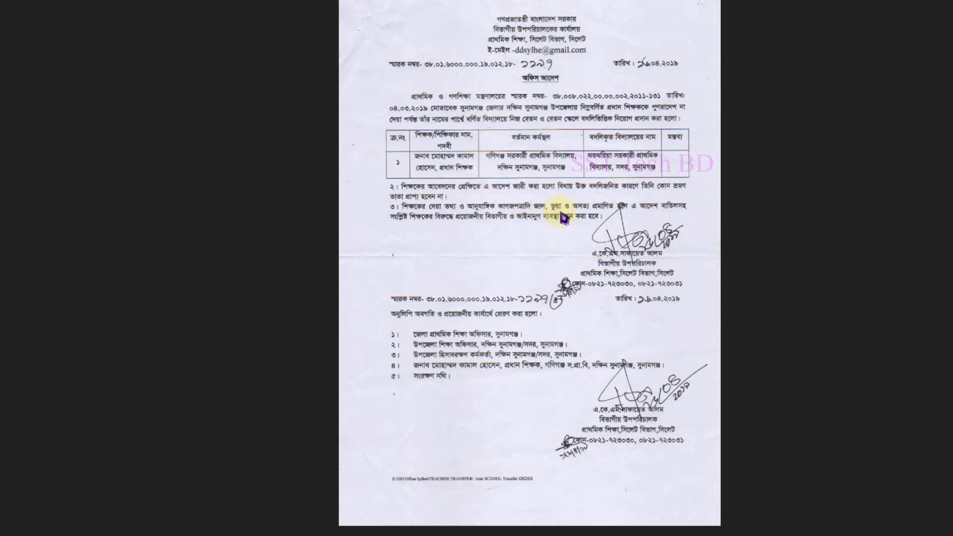
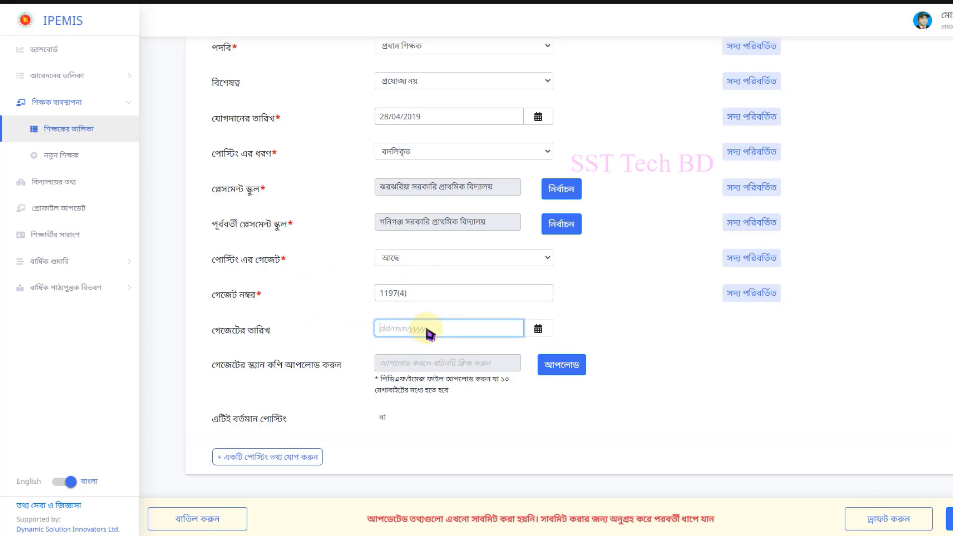
Step: Enter 16/04/2019 as the gazette date and upload Jhor-1.jpg as the gazette scan
type("1")
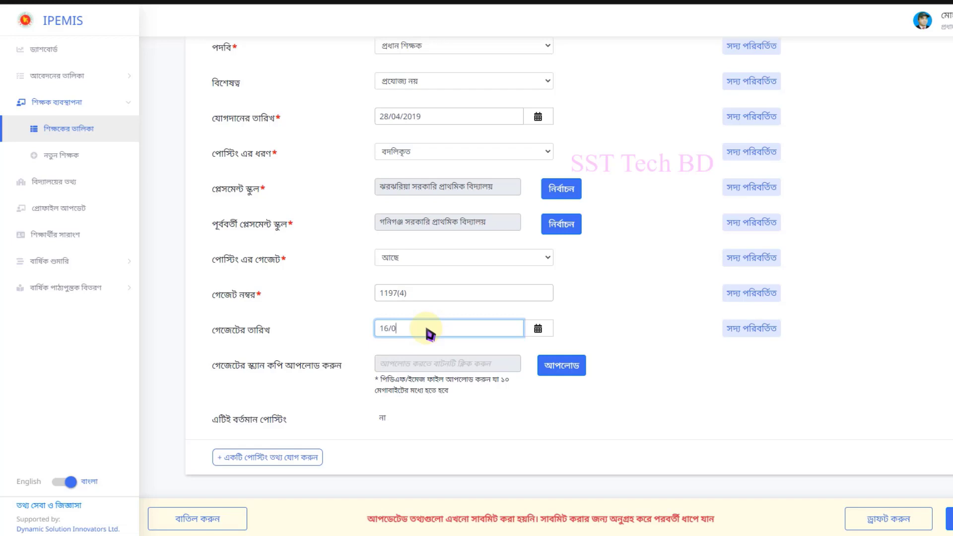
type("6/04/2019")
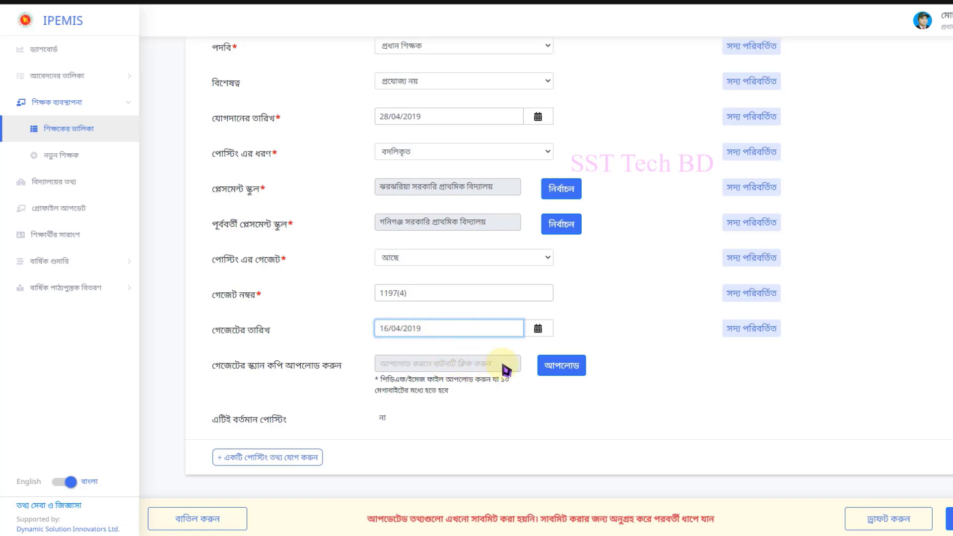
left_click(477, 365)
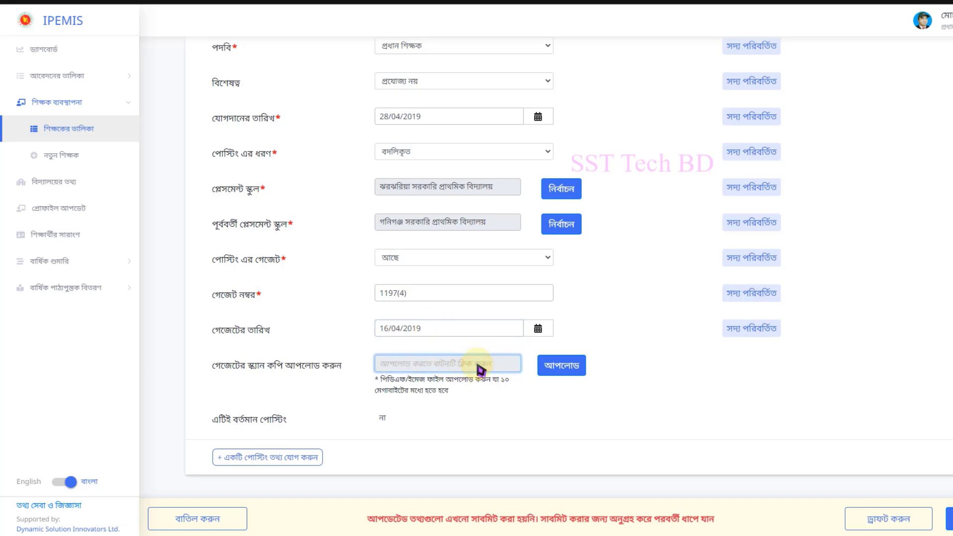
left_click(565, 369)
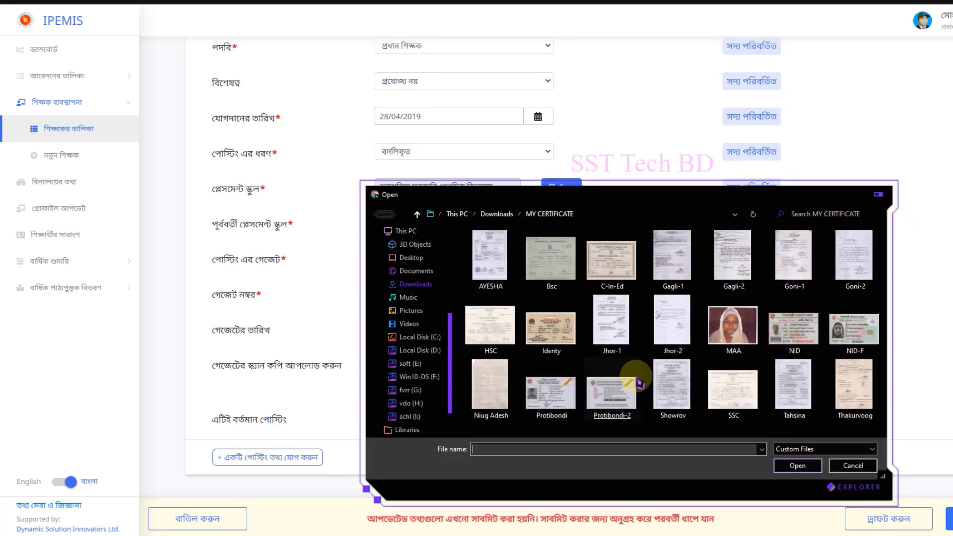
left_click(616, 320)
double_click(616, 322)
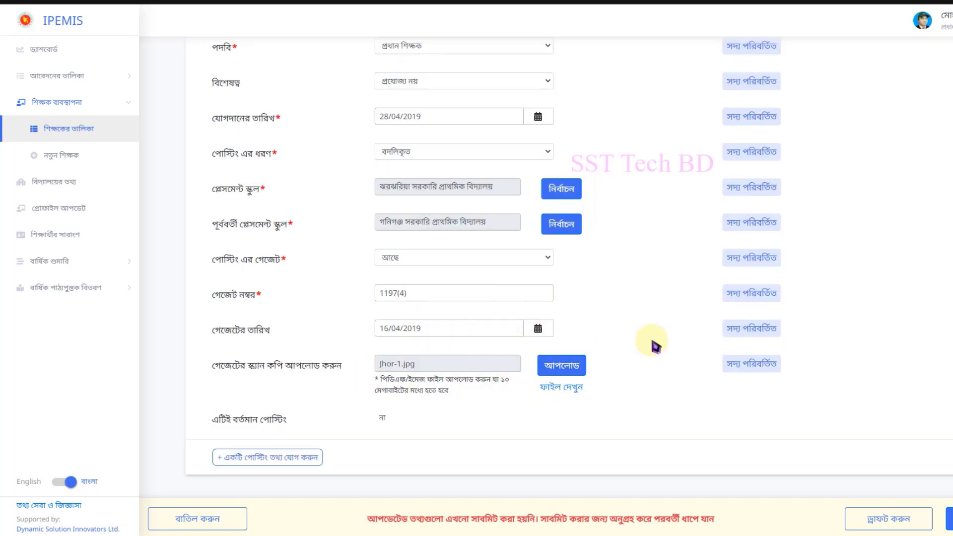
scroll(631, 362, "down", 3)
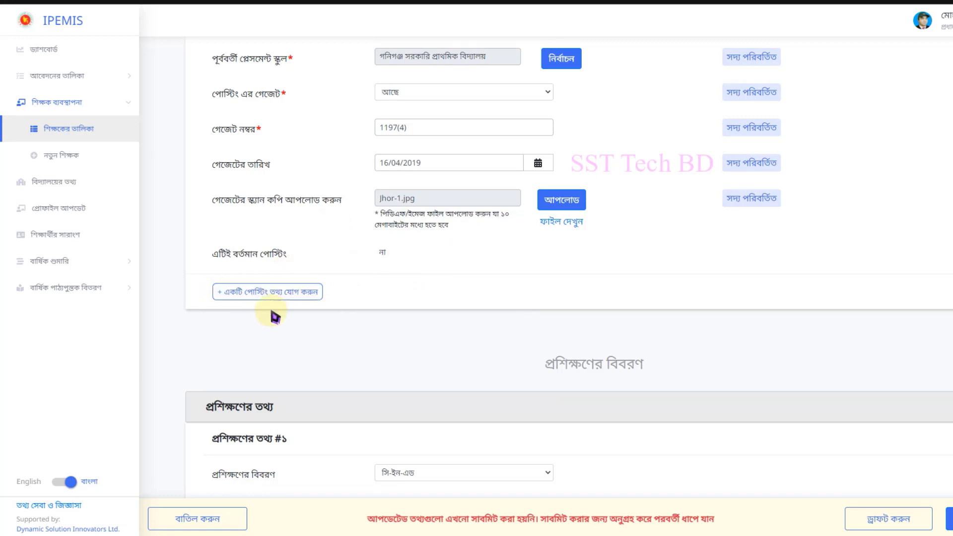
scroll(358, 310, "down", 1)
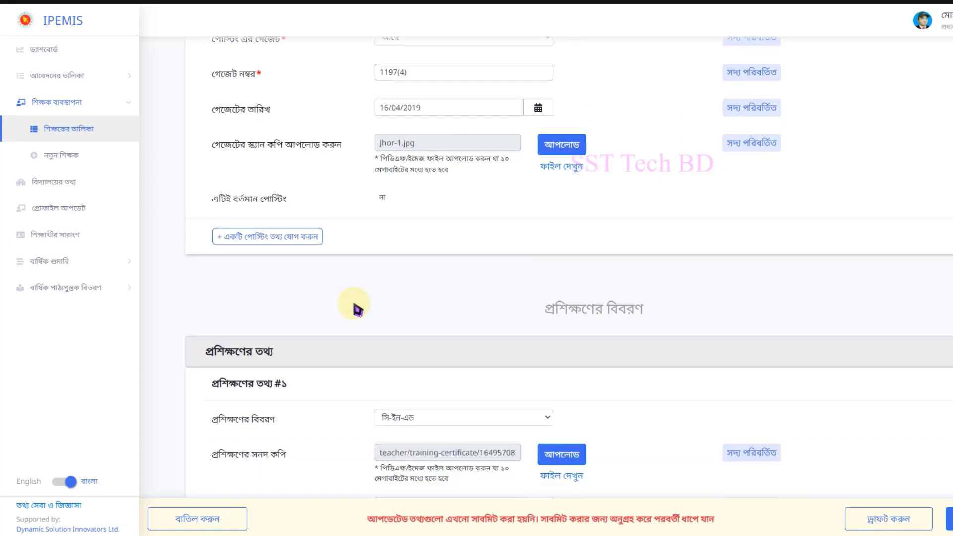
scroll(358, 310, "up", 2)
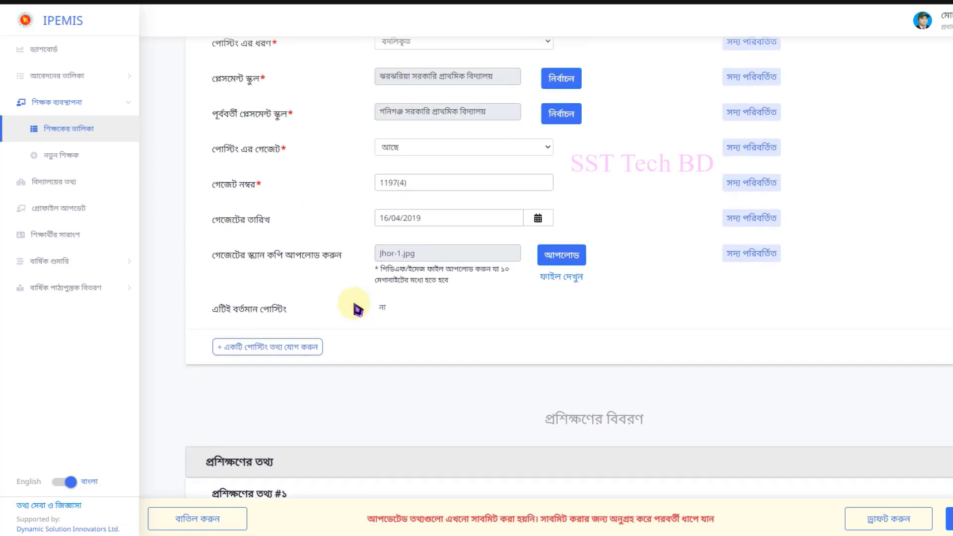
scroll(358, 311, "up", 9)
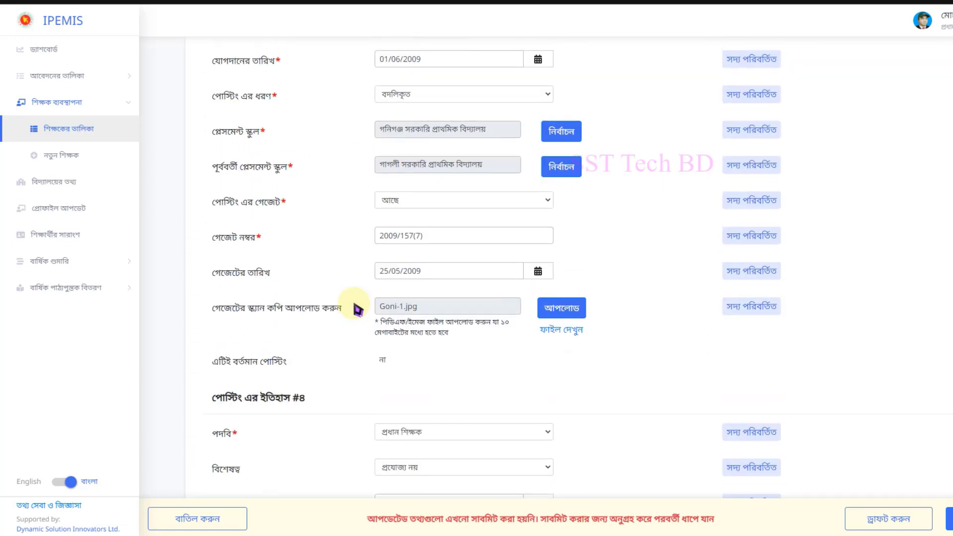
scroll(358, 310, "up", 4)
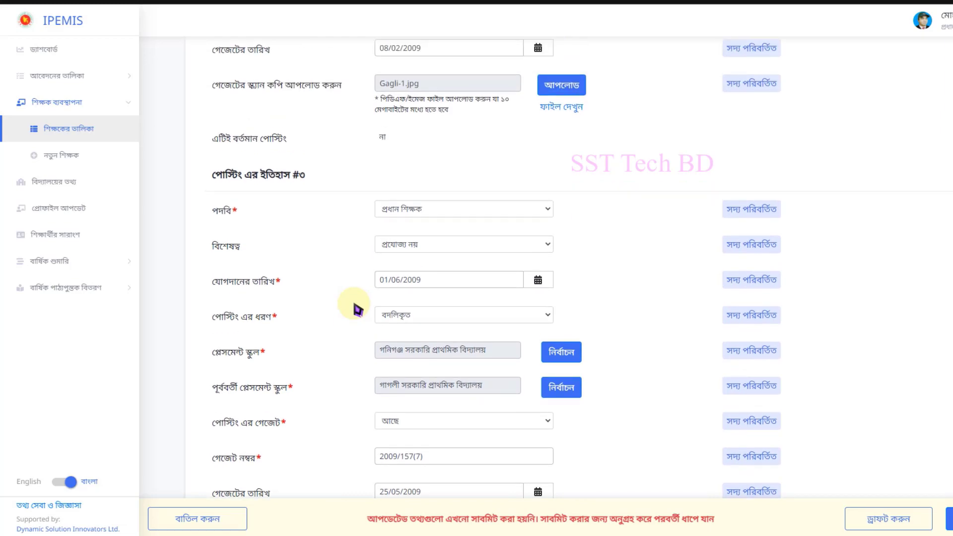
scroll(358, 310, "down", 14)
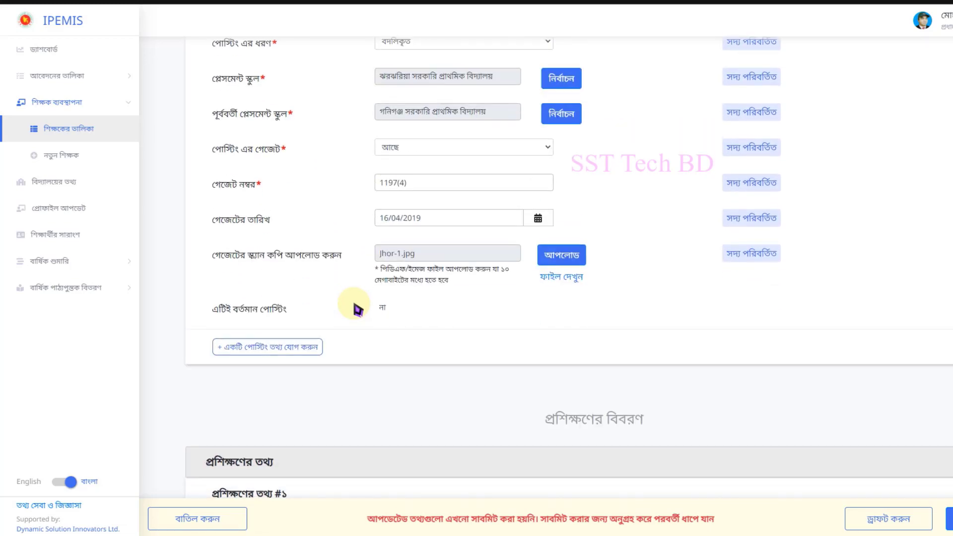
scroll(358, 310, "down", 7)
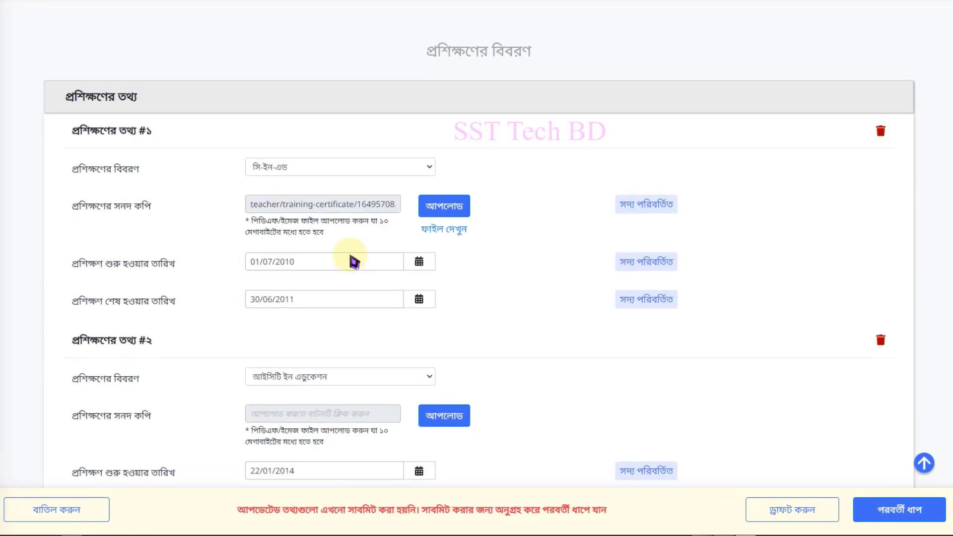
scroll(383, 326, "down", 3)
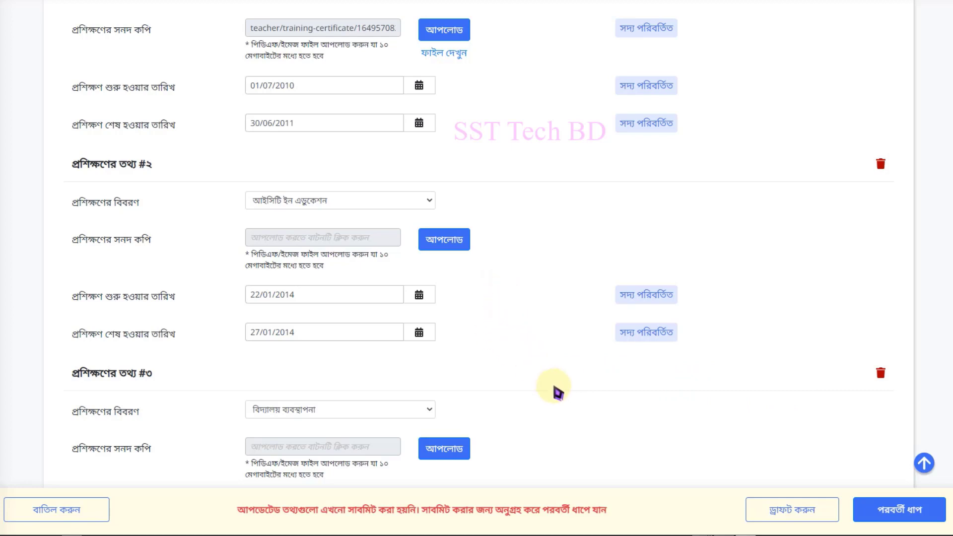
scroll(556, 392, "down", 2)
scroll(558, 396, "down", 3)
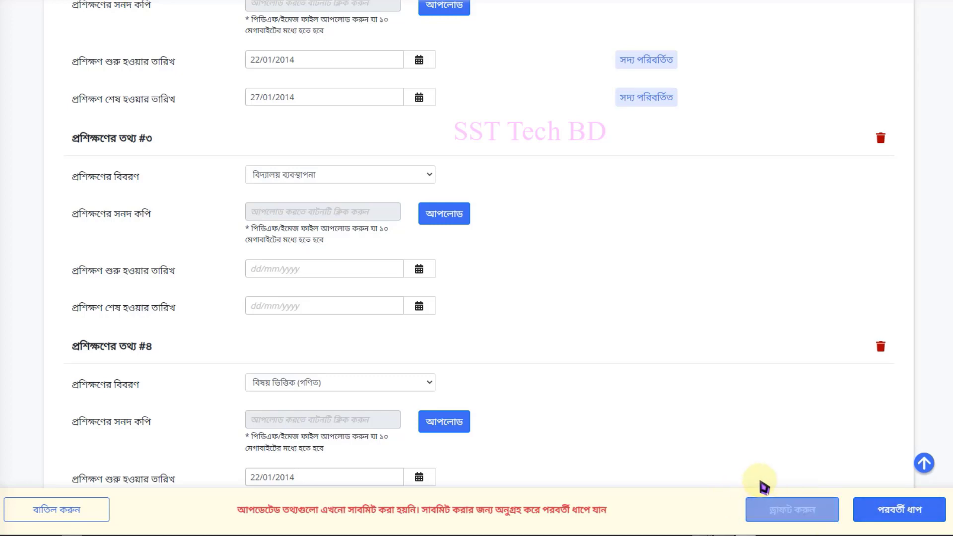
Step: Save the teacher's updated posting information as a draft with ড্রাফট করুন
left_click(773, 508)
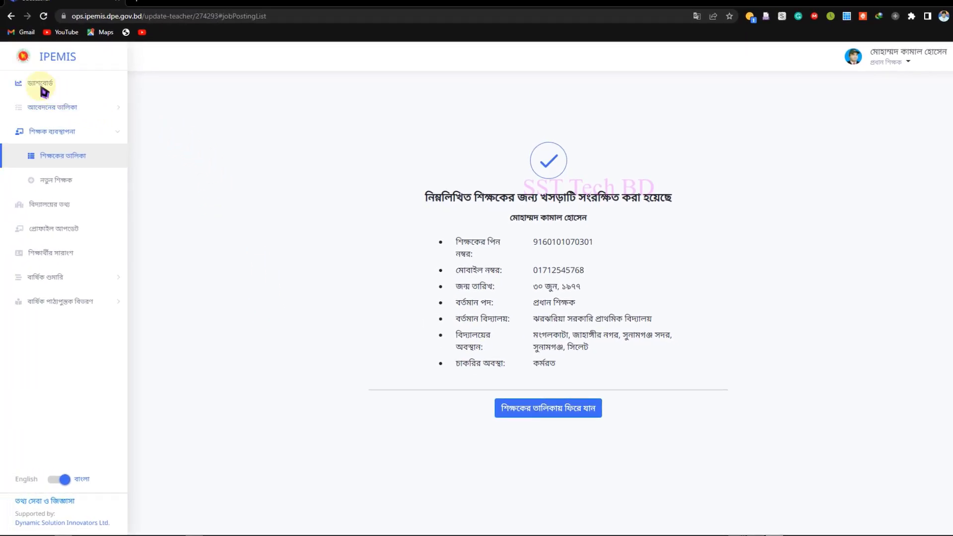
Step: Go back to the dashboard showing the 2022 census notice and school summary
left_click(43, 88)
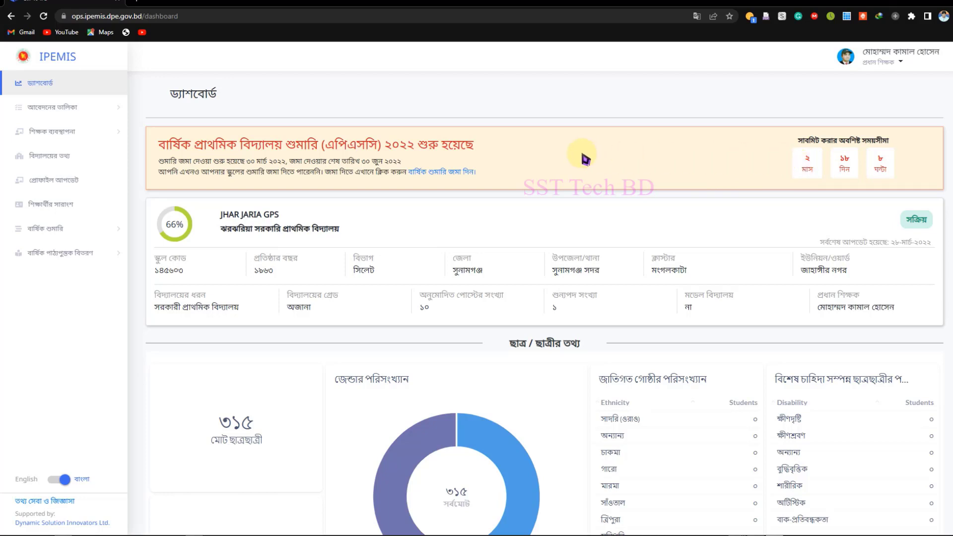
Step: Open the বার্ষিক শুমারি জমা দিন overview and look over its section progress cards
left_click(444, 174)
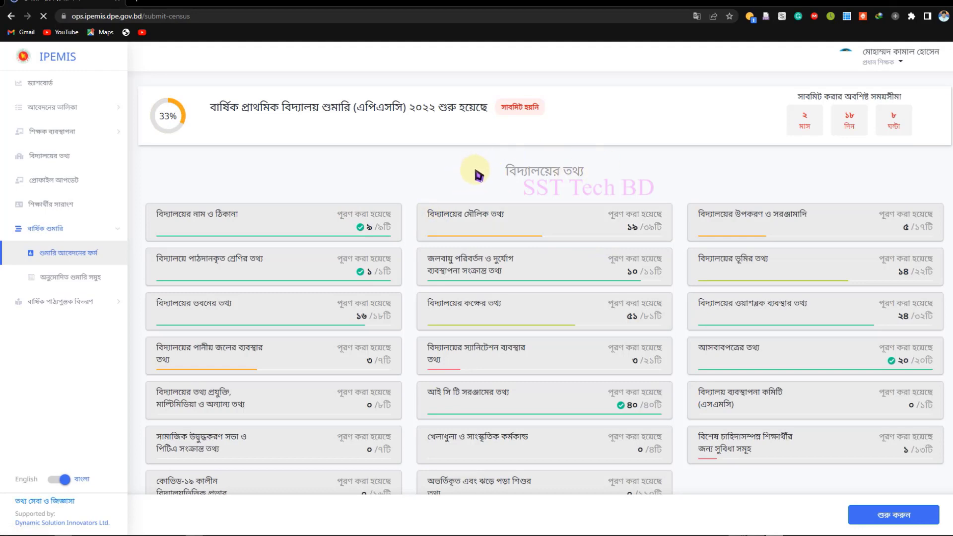
scroll(496, 273, "down", 2)
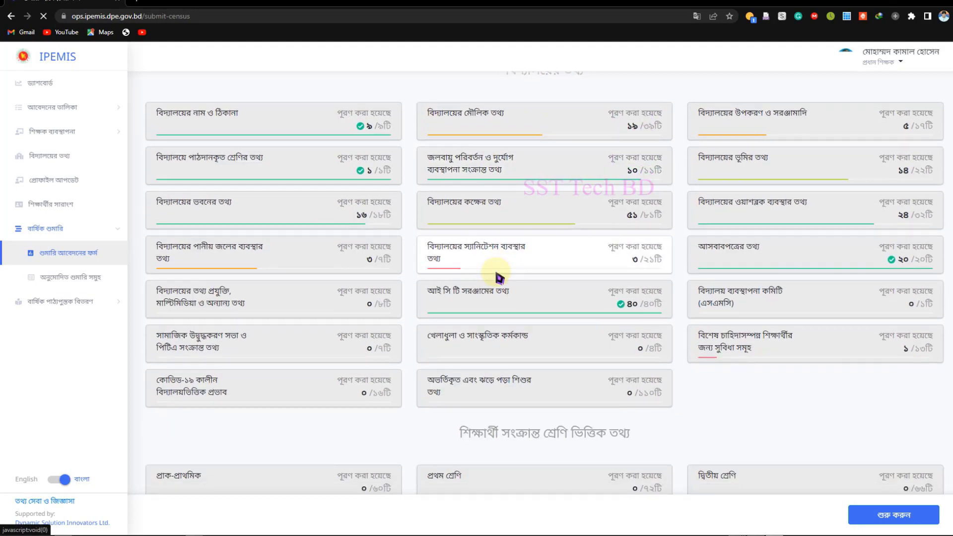
scroll(491, 271, "up", 1)
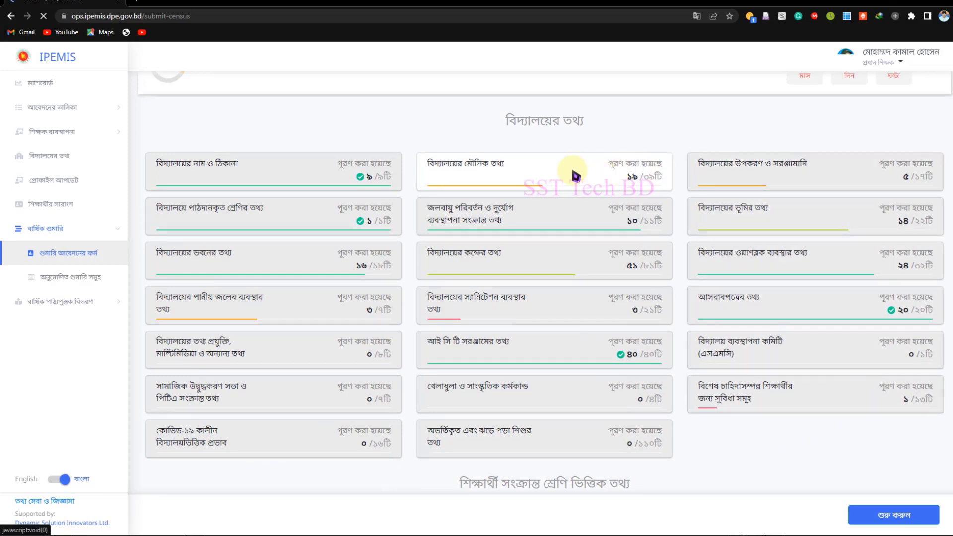
scroll(321, 467, "down", 1)
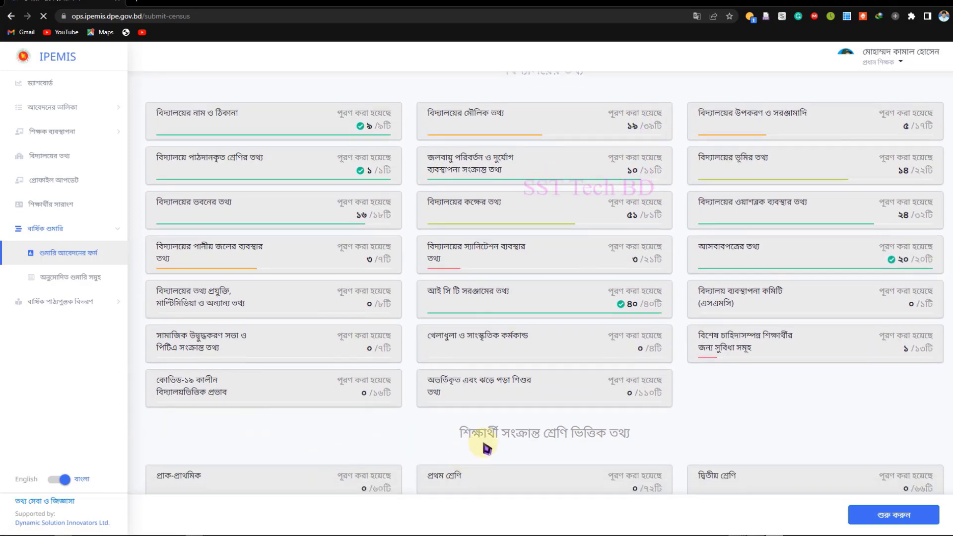
scroll(489, 449, "down", 2)
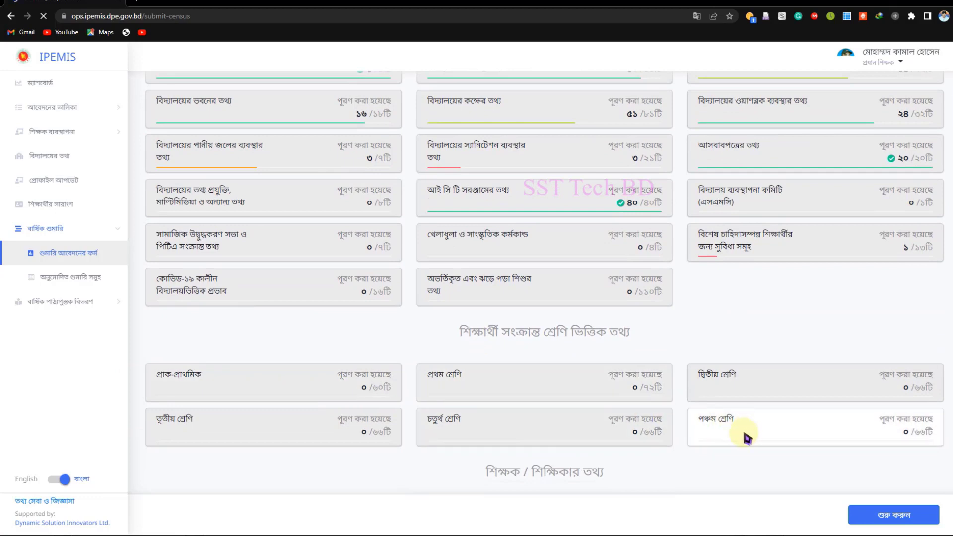
scroll(407, 437, "down", 2)
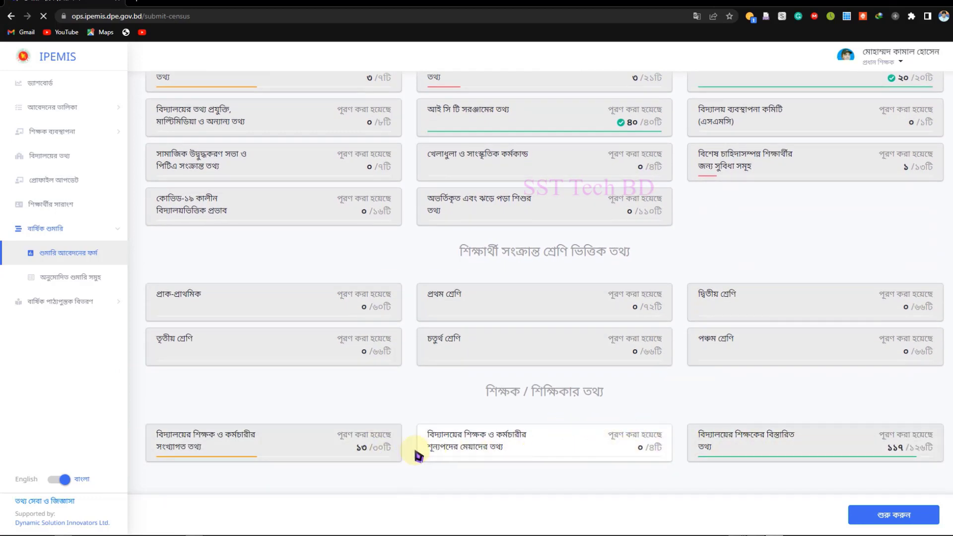
scroll(462, 483, "up", 3)
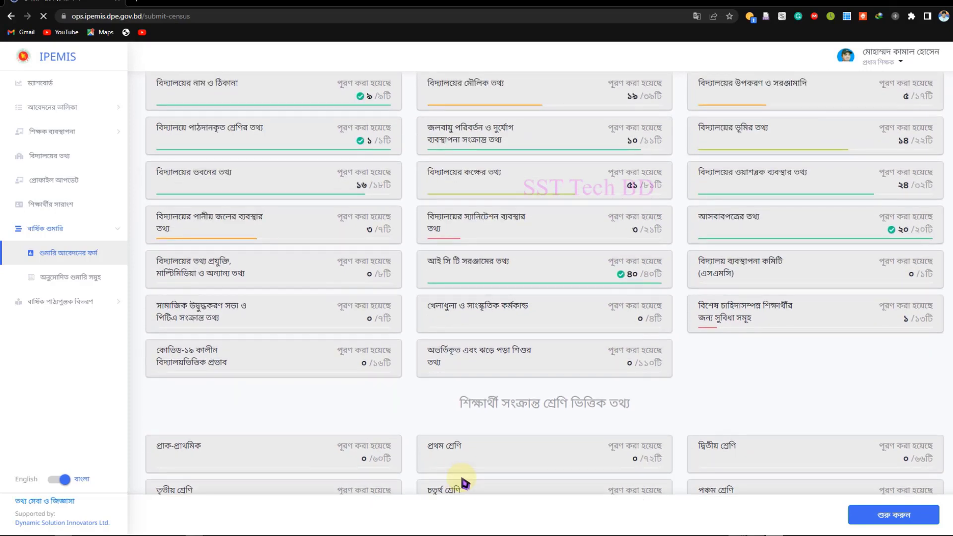
scroll(451, 341, "up", 3)
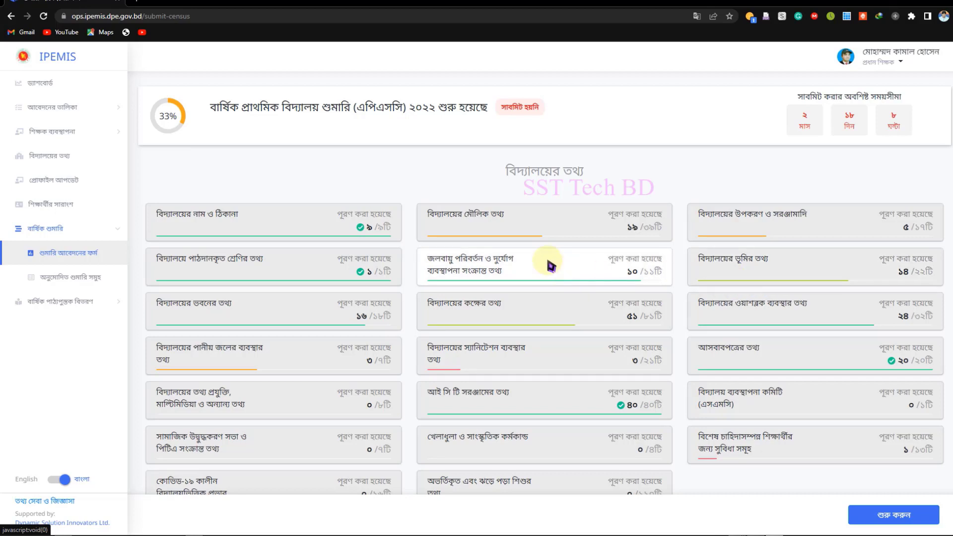
left_click(529, 227)
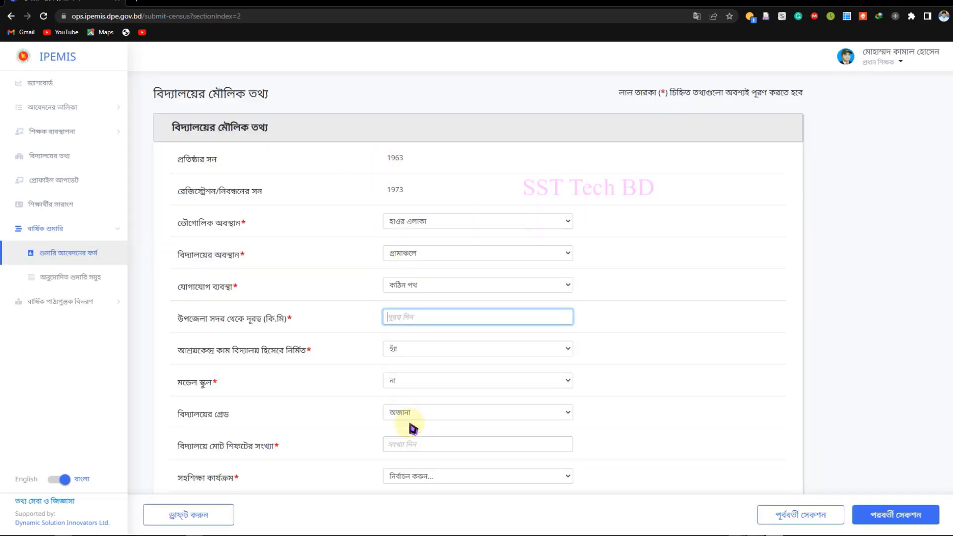
scroll(458, 436, "down", 1)
scroll(458, 436, "down", 15)
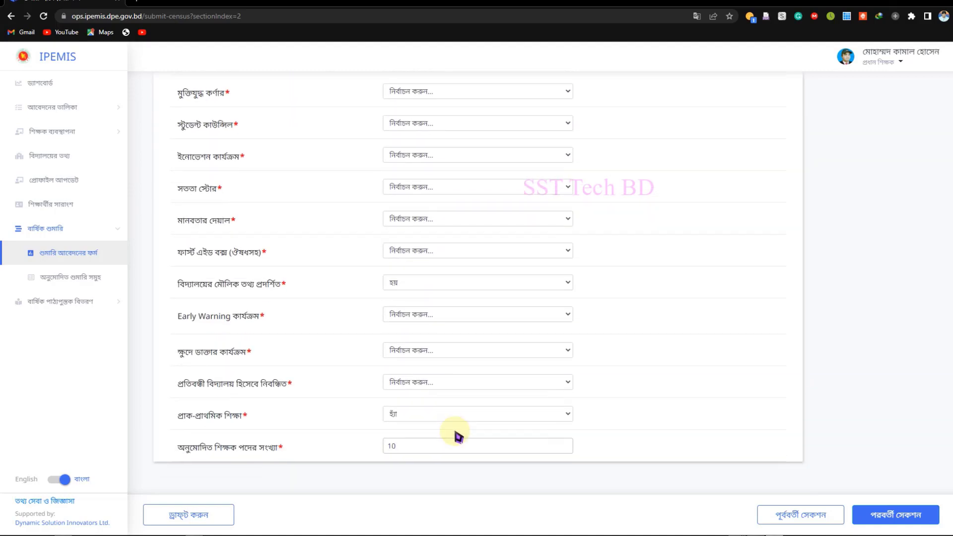
scroll(458, 437, "up", 16)
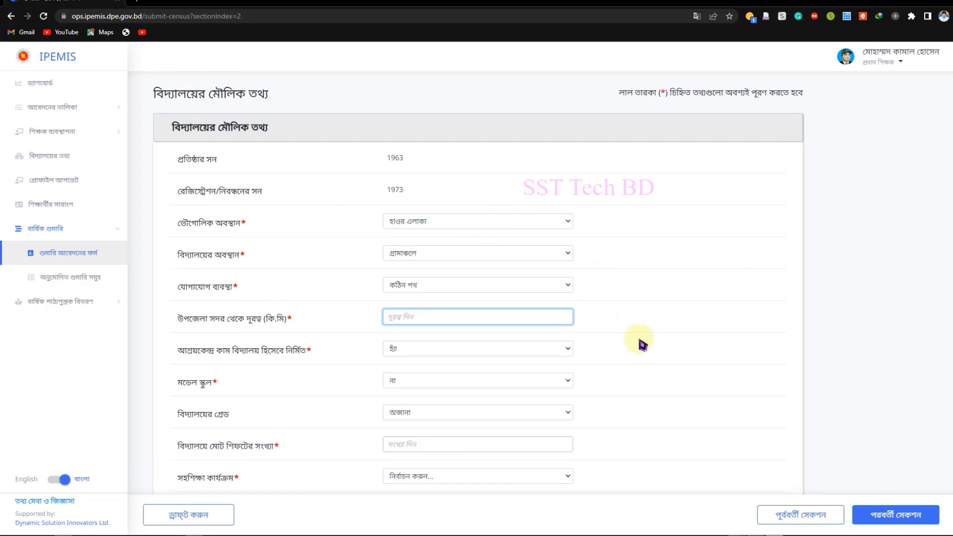
mouse_move(771, 531)
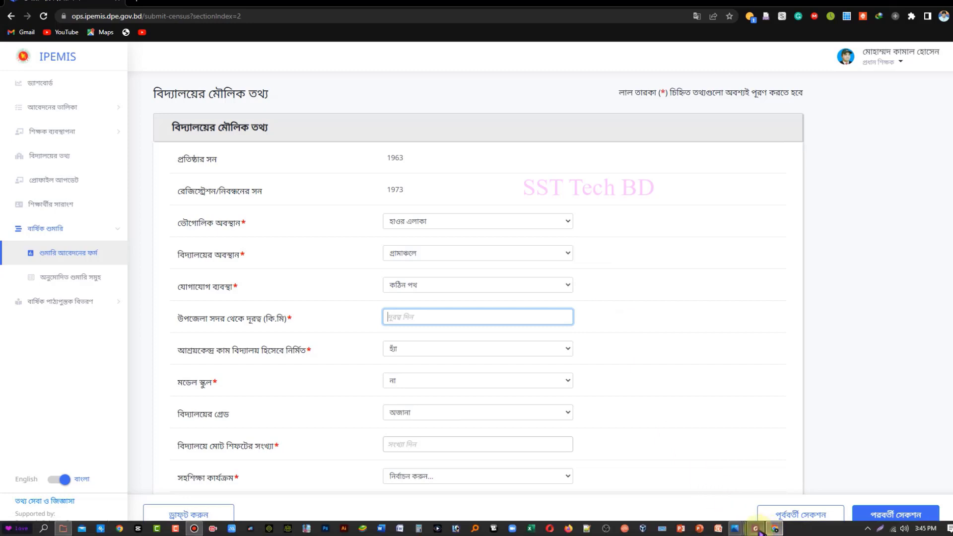
Step: Read through SUMARY-2021 JGPS.pdf up to page 5, then return to the IPEMIS form
left_click(757, 530)
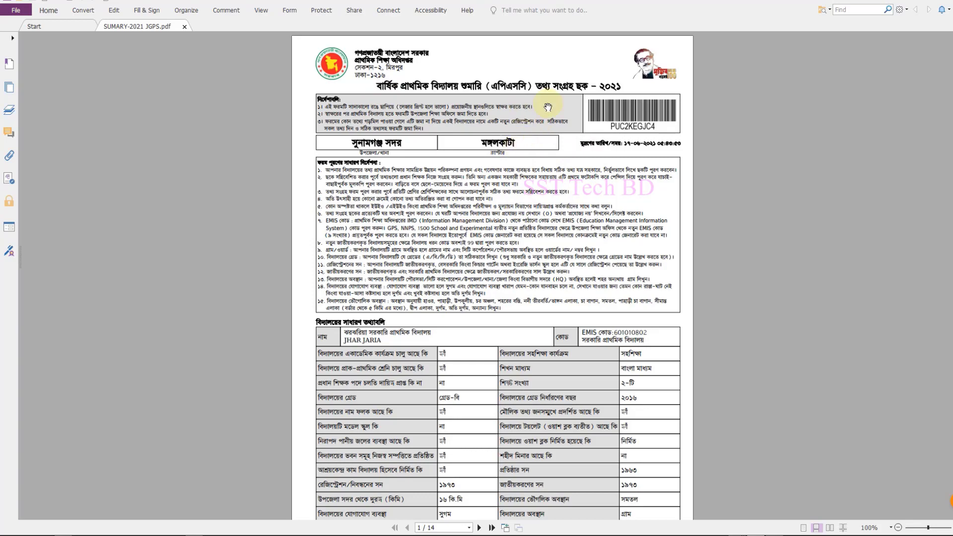
scroll(408, 208, "down", 3)
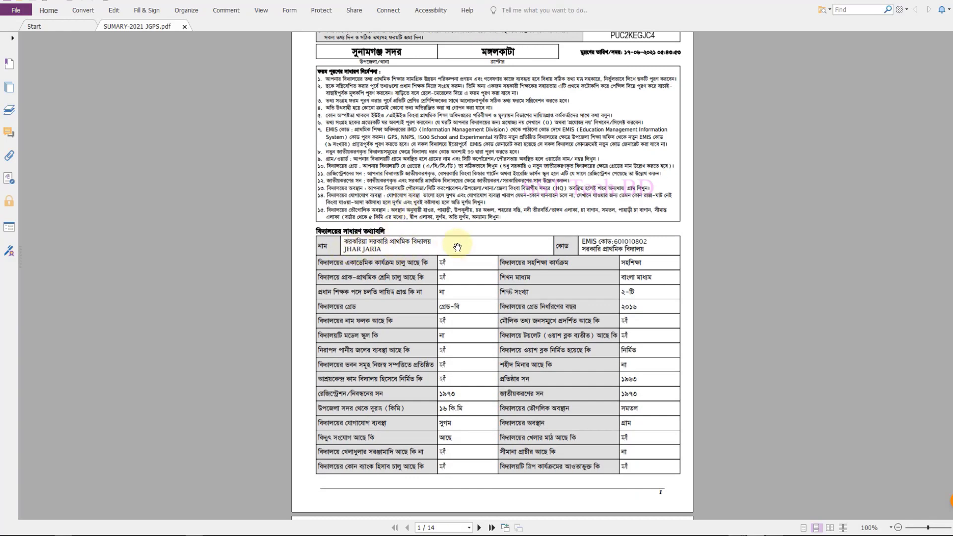
scroll(456, 245, "down", 13)
scroll(457, 246, "down", 20)
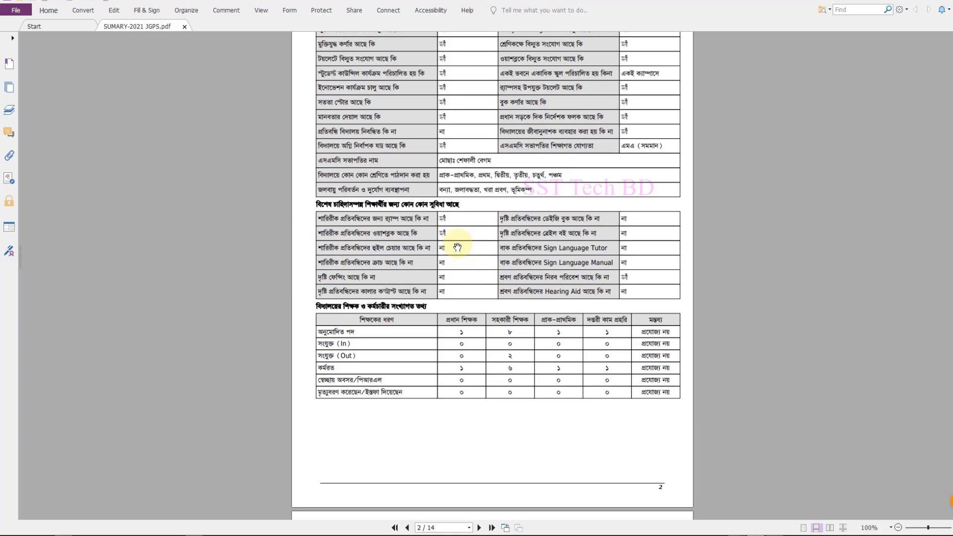
scroll(457, 246, "down", 19)
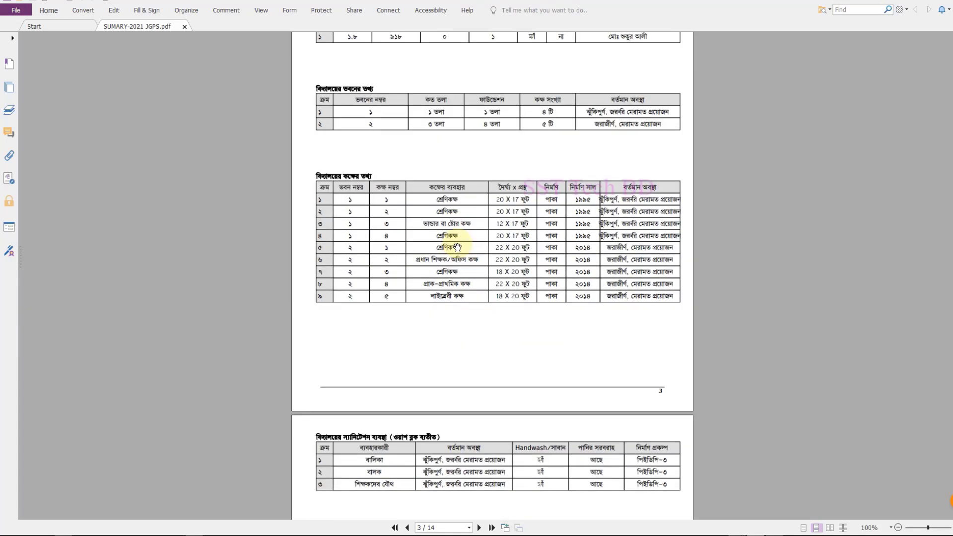
scroll(457, 247, "up", 20)
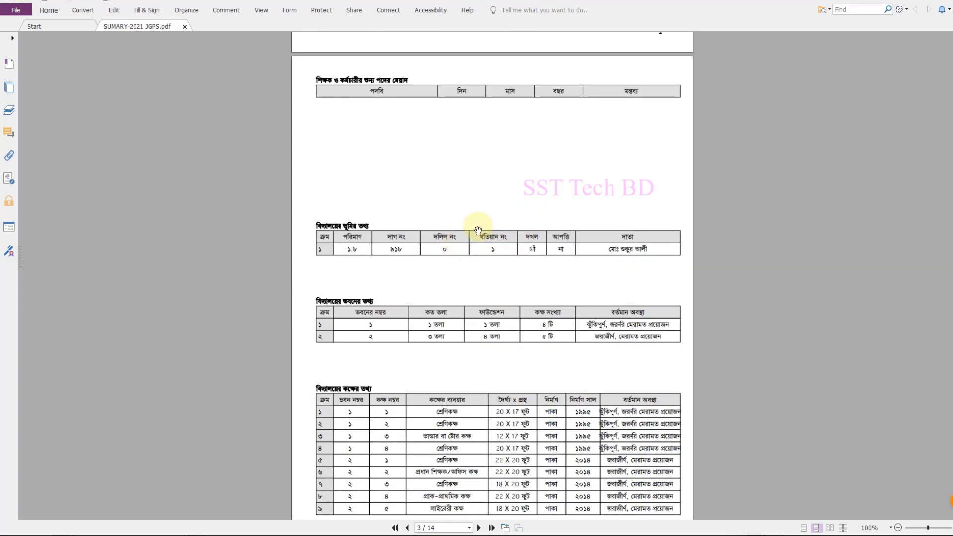
scroll(372, 219, "up", 3)
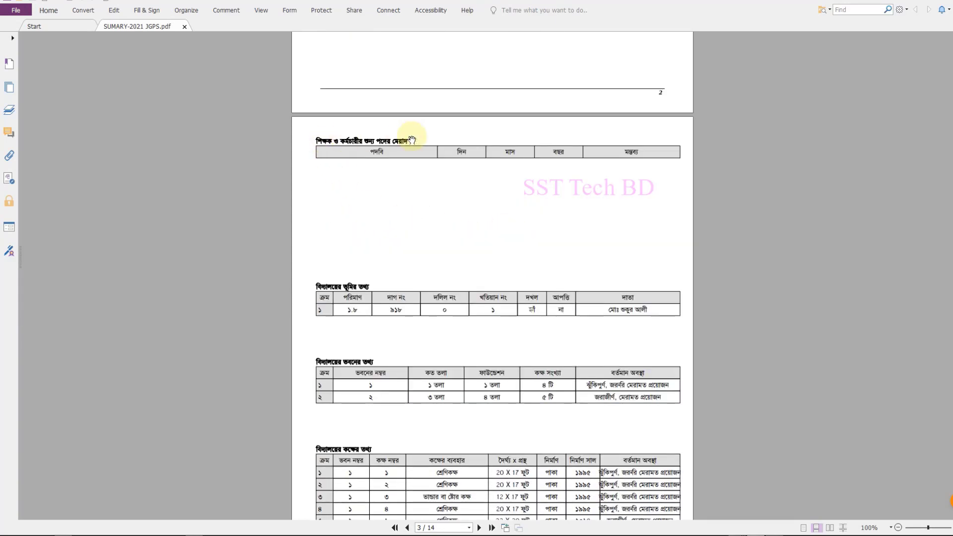
scroll(395, 183, "up", 12)
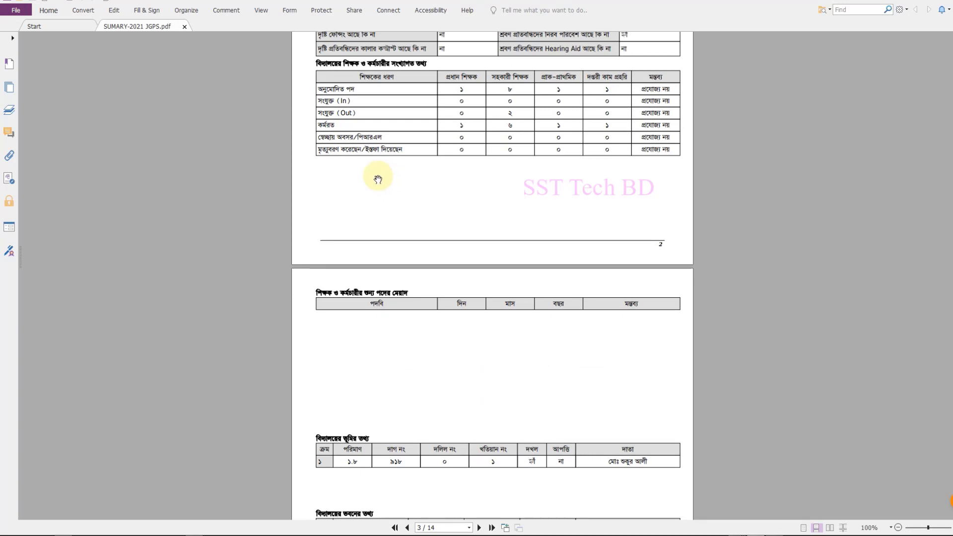
scroll(413, 223, "up", 4)
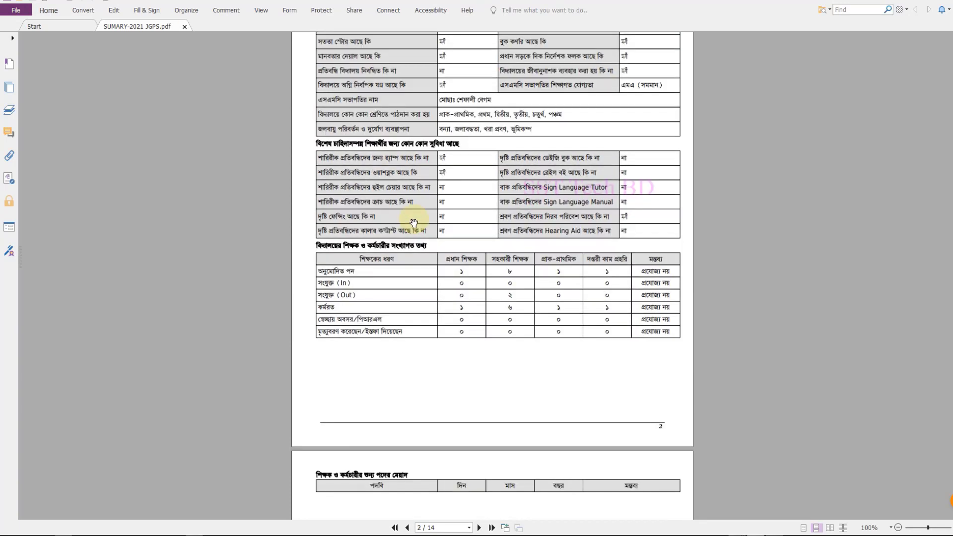
scroll(467, 221, "down", 20)
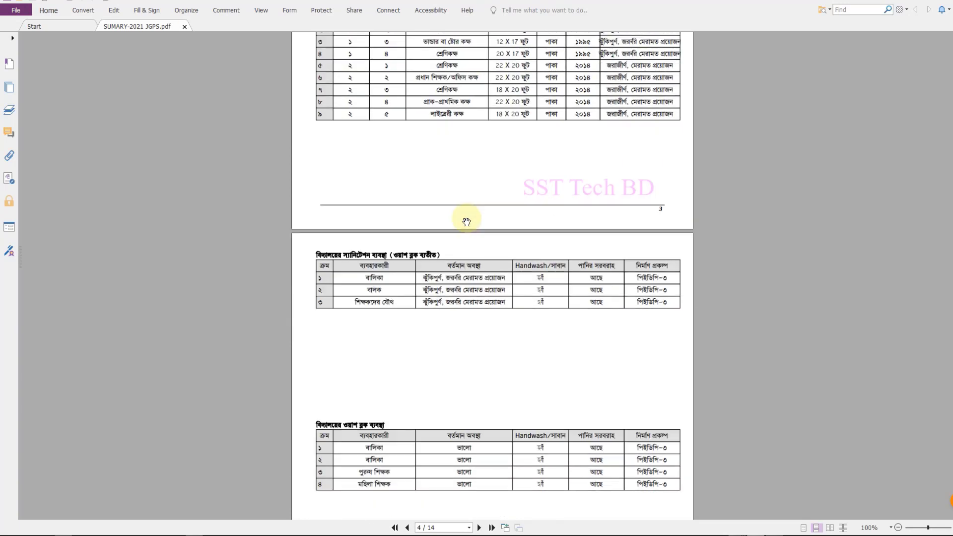
scroll(466, 222, "down", 7)
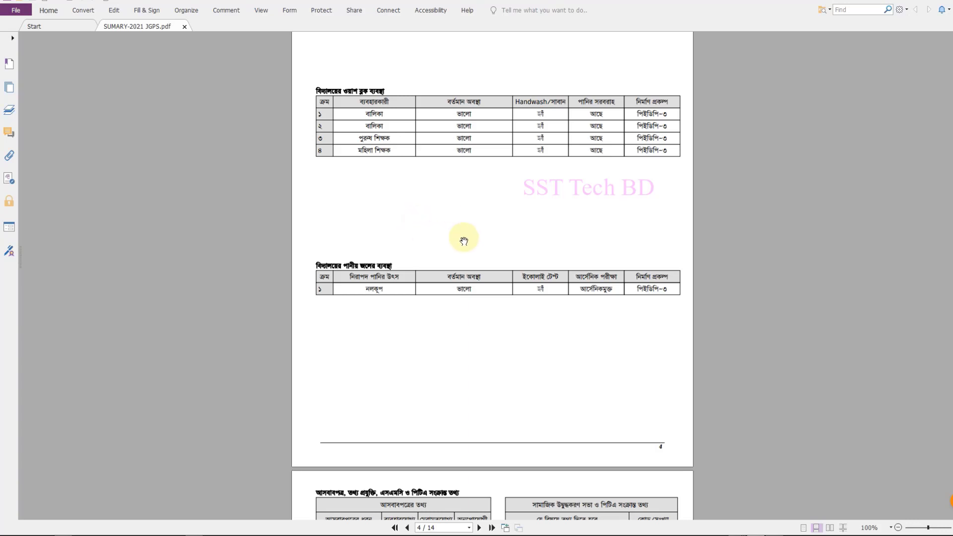
scroll(456, 241, "down", 8)
scroll(464, 241, "down", 8)
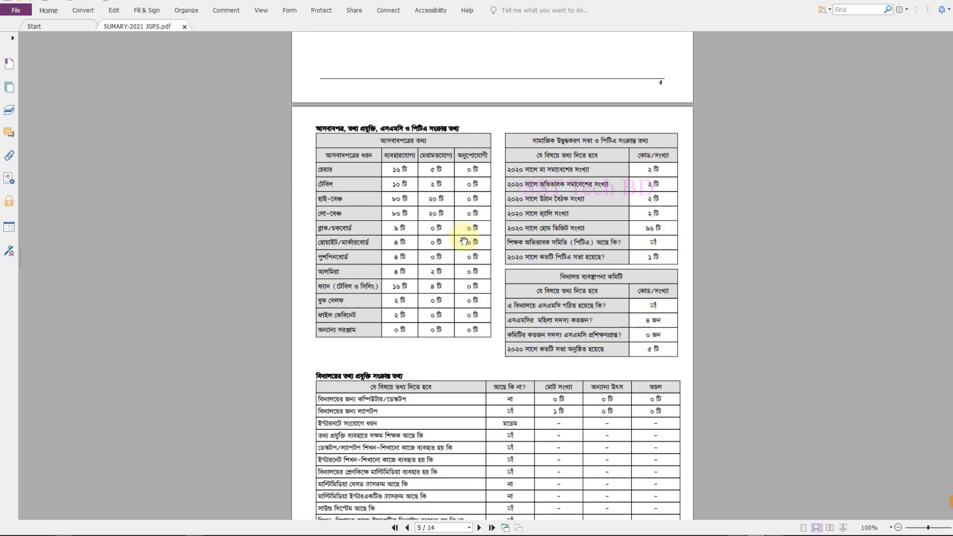
scroll(464, 241, "down", 5)
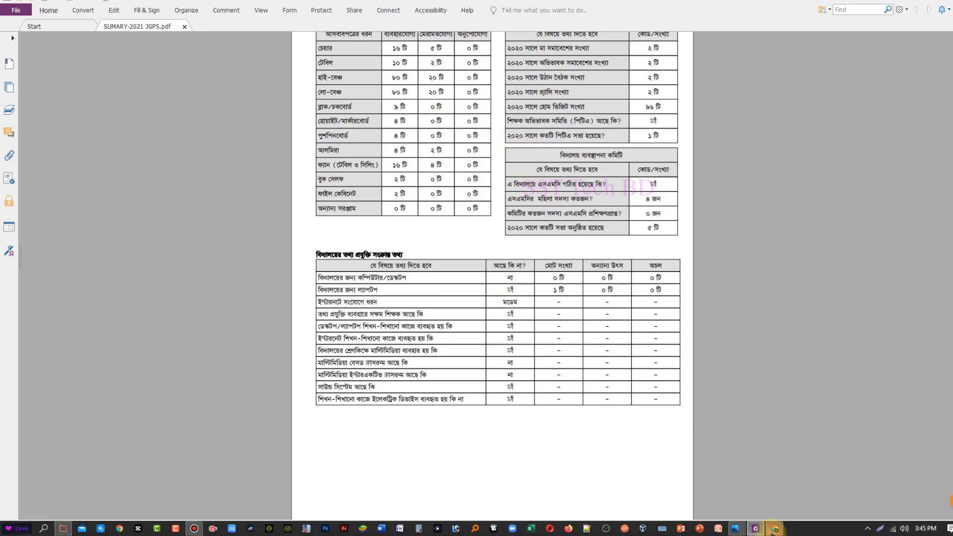
left_click(773, 530)
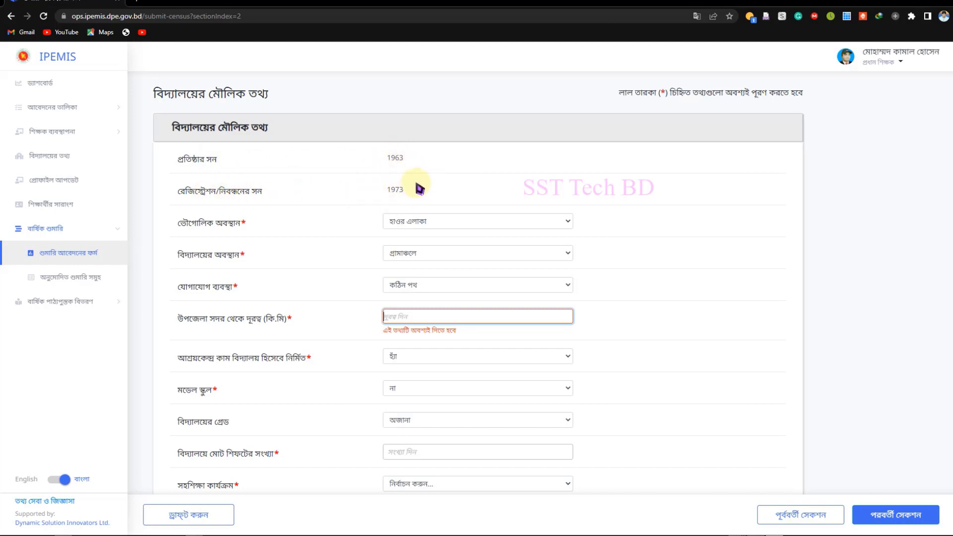
Step: Confirm location as হাওর এলাকা, গ্রামাঞ্চলে, and communication system কঠিন পথ
left_click(477, 225)
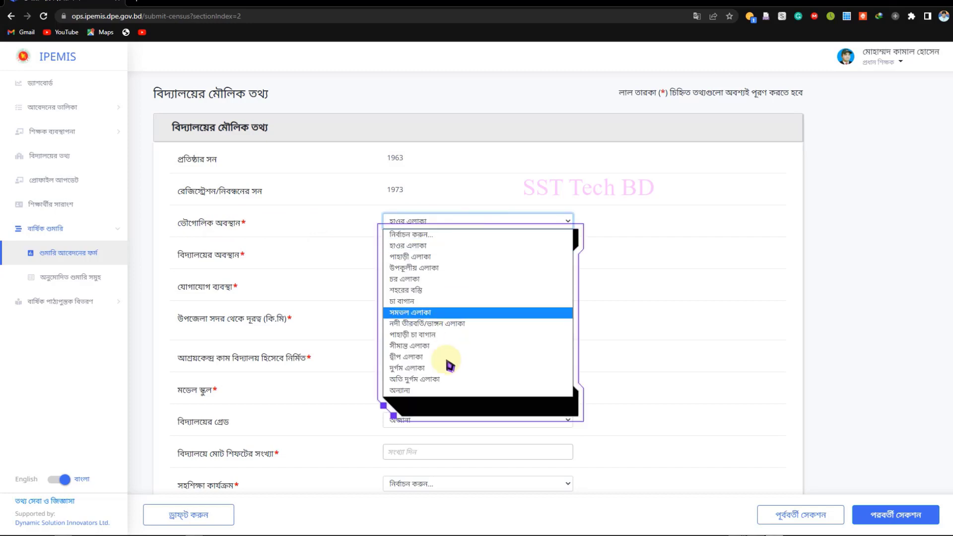
left_click(443, 245)
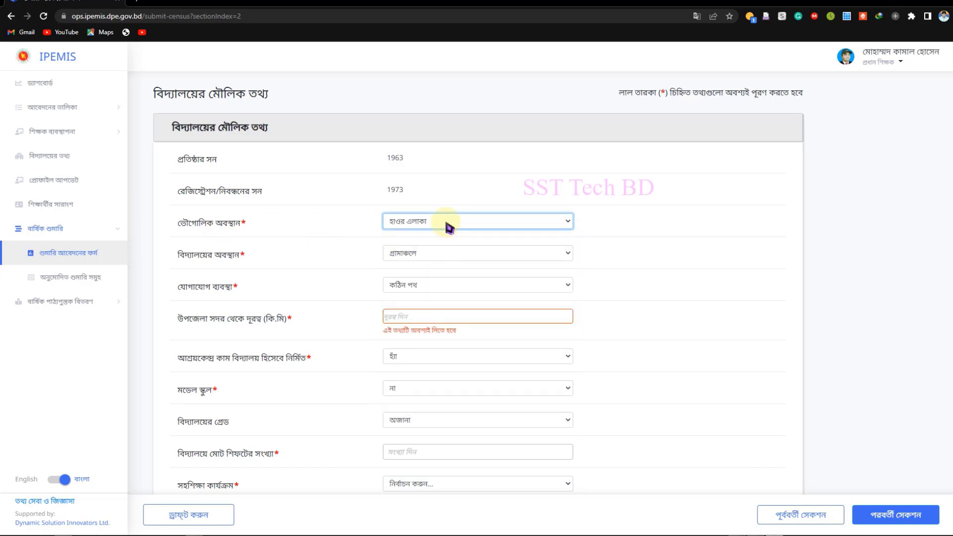
left_click(426, 255)
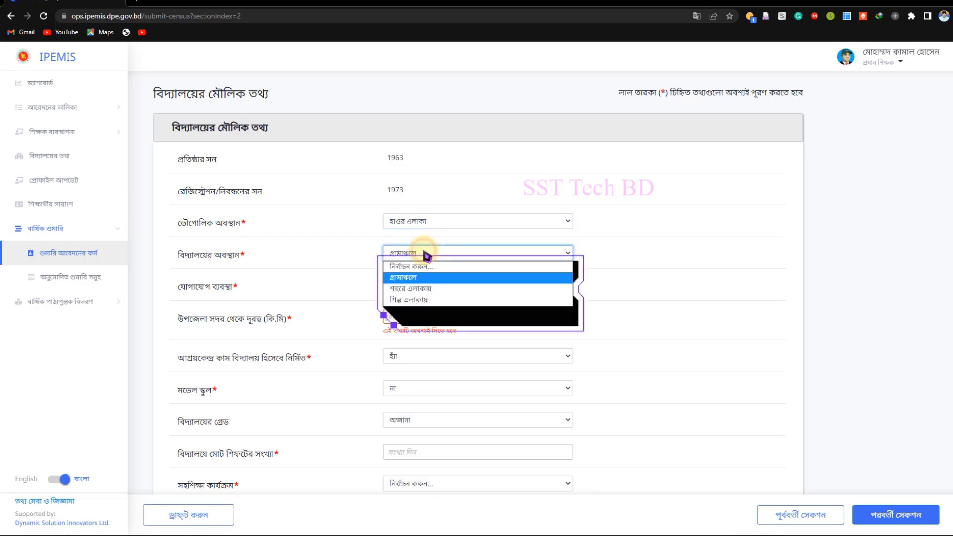
left_click(412, 278)
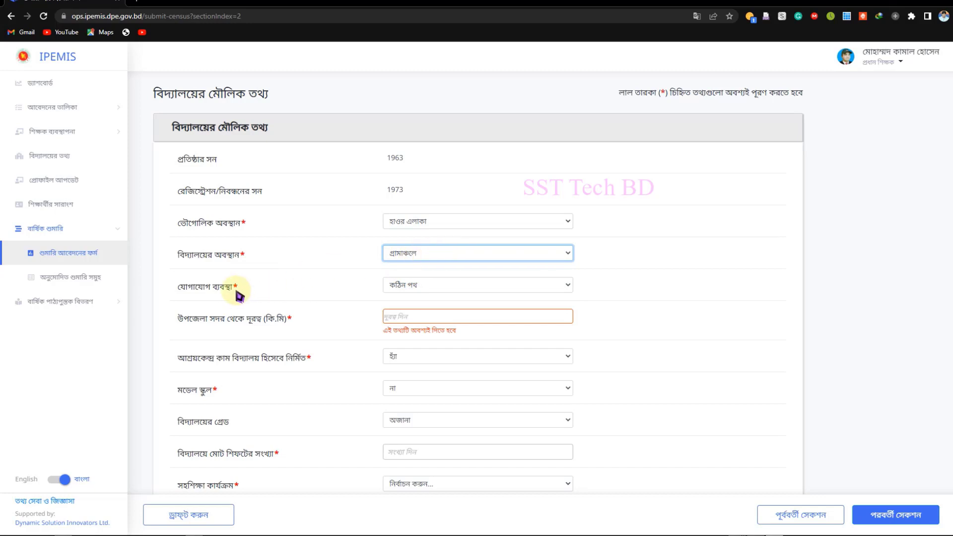
left_click(409, 285)
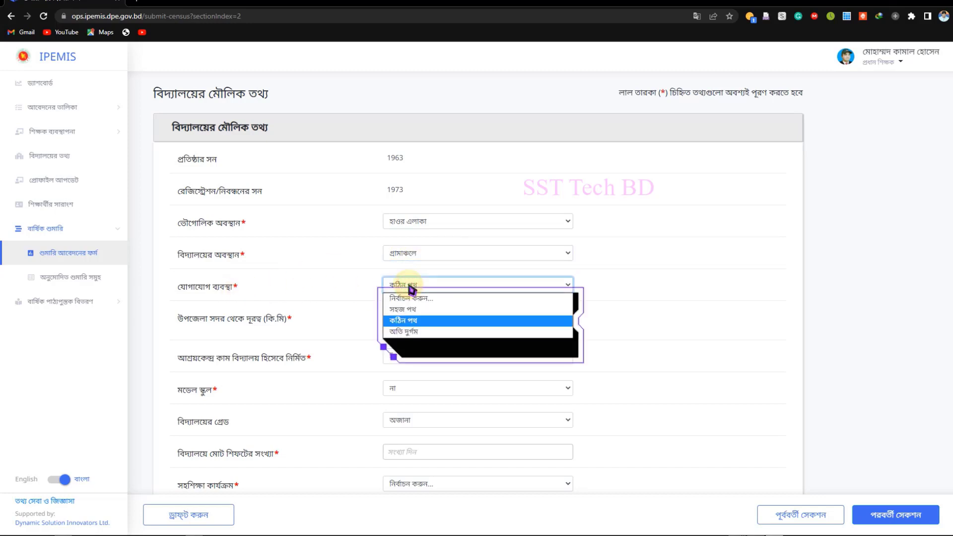
left_click(404, 321)
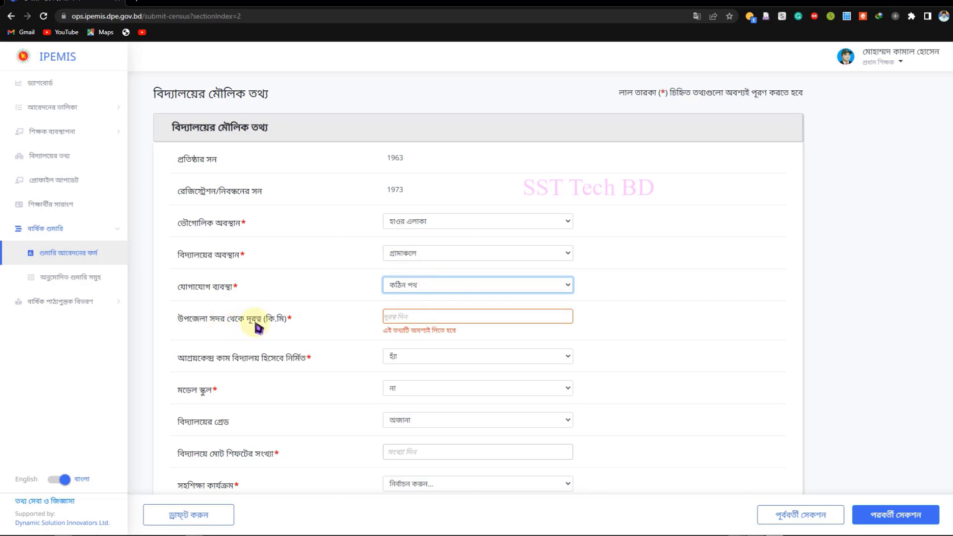
Step: Enter 12 km as the distance from the upazila headquarters
left_click(400, 320)
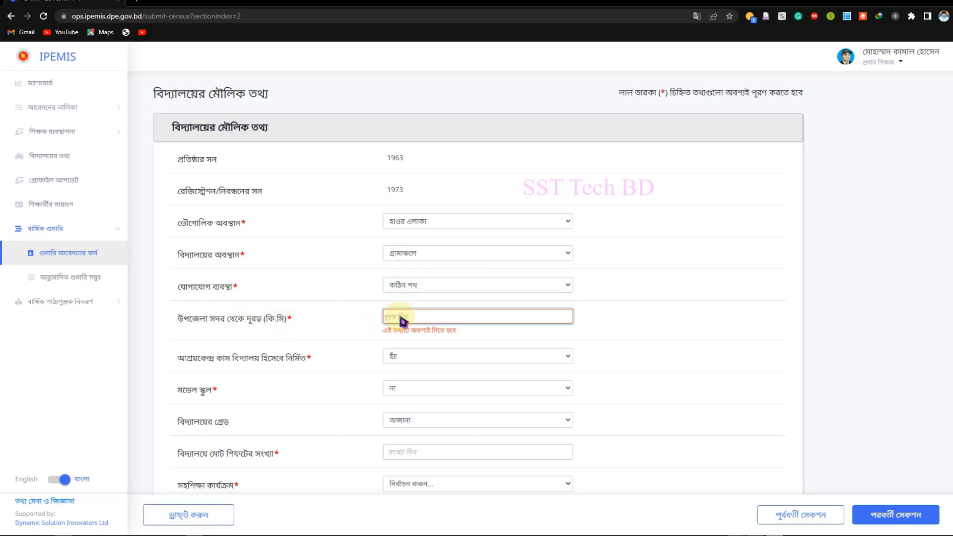
type("12")
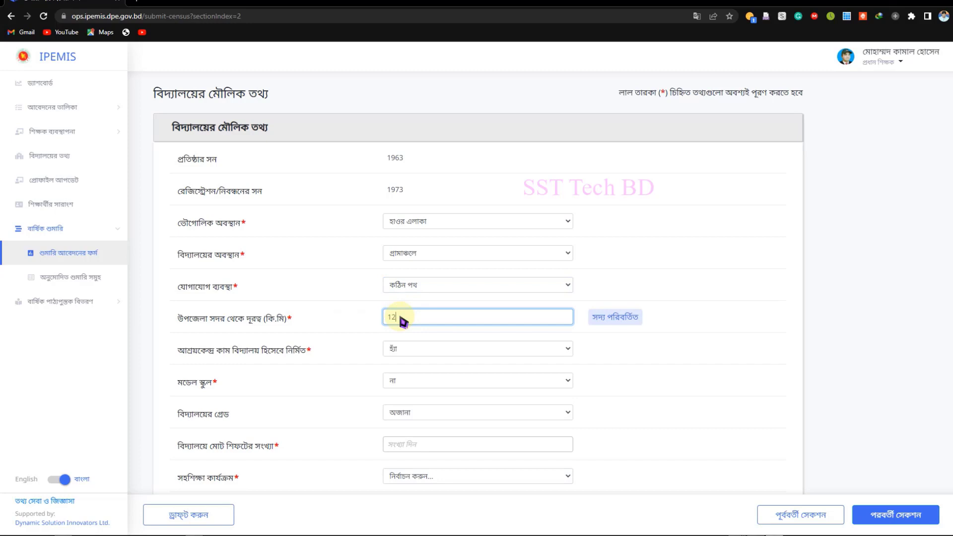
scroll(320, 343, "down", 1)
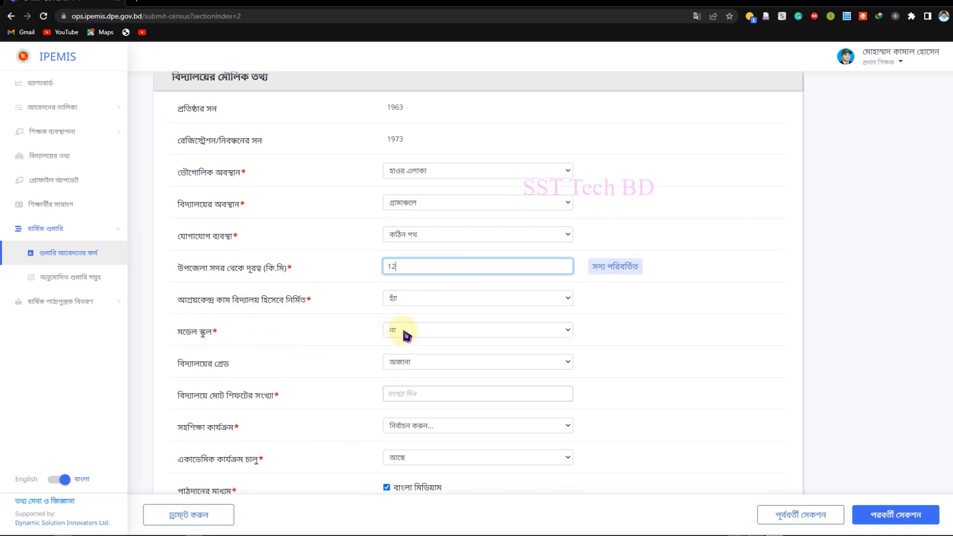
Step: Choose grade বি, enter 2 total shifts, and set সহশিক্ষা কার্যক্রম to বিদ্যমান
left_click(428, 370)
left_click(403, 396)
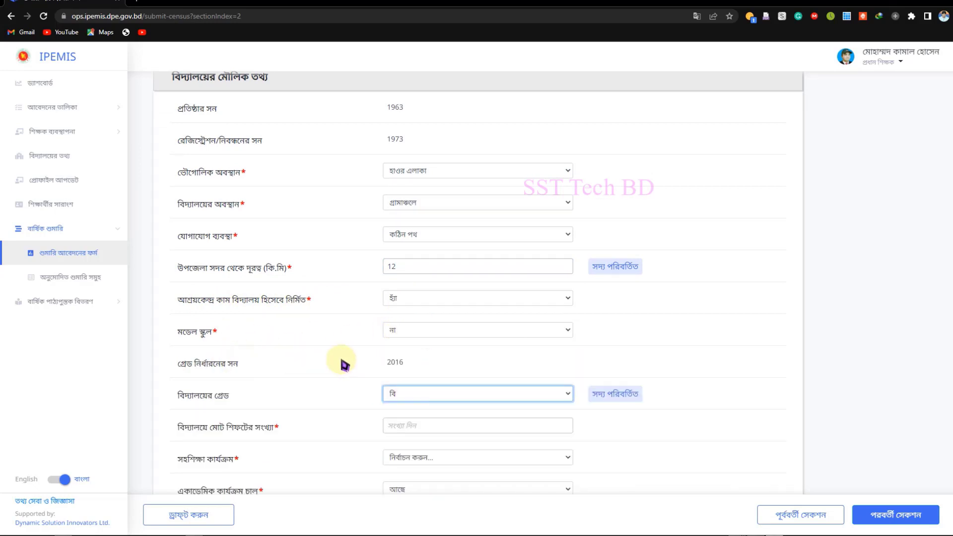
scroll(344, 365, "down", 2)
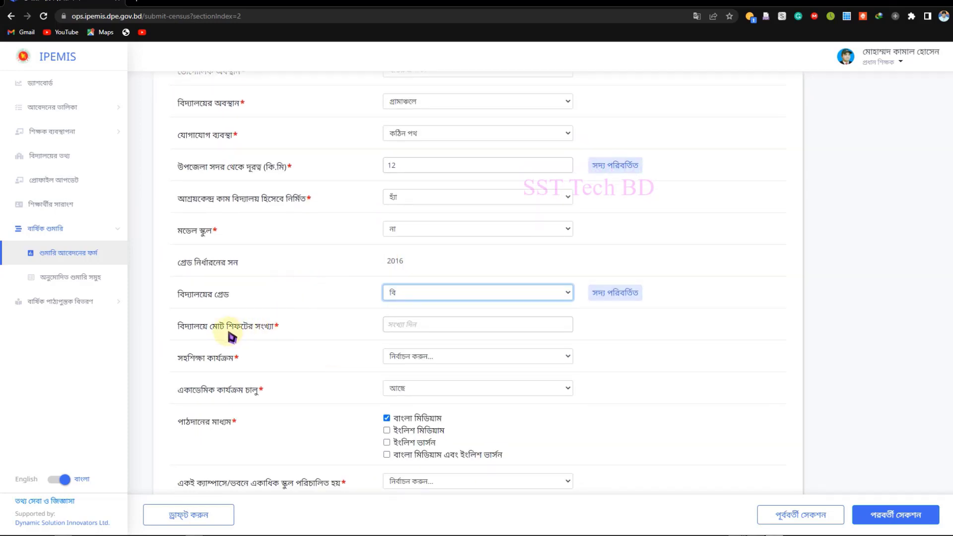
left_click(411, 326)
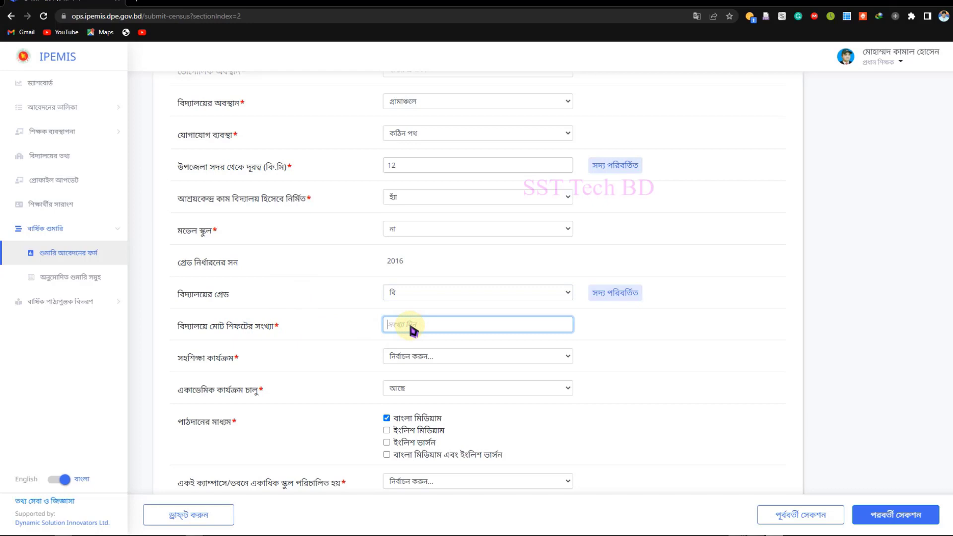
type("2")
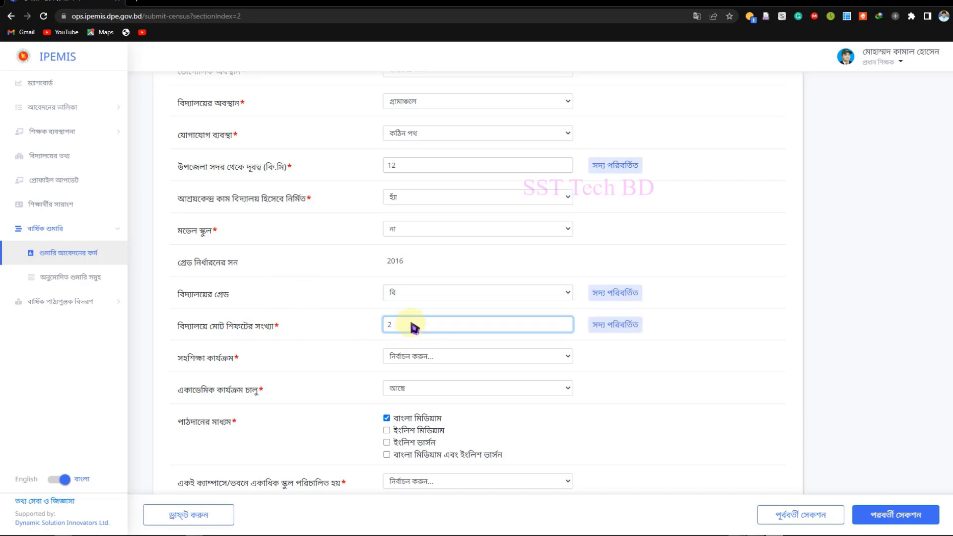
left_click(434, 357)
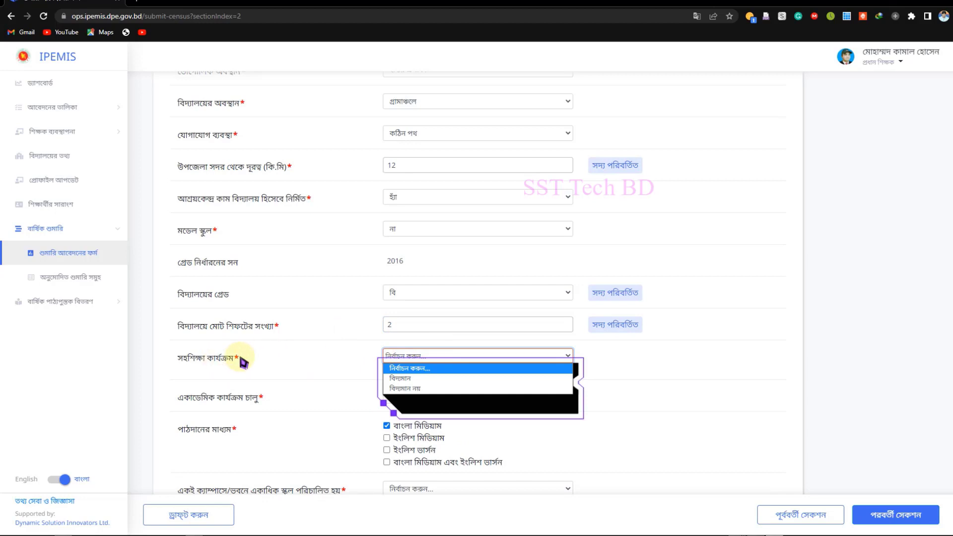
left_click(394, 378)
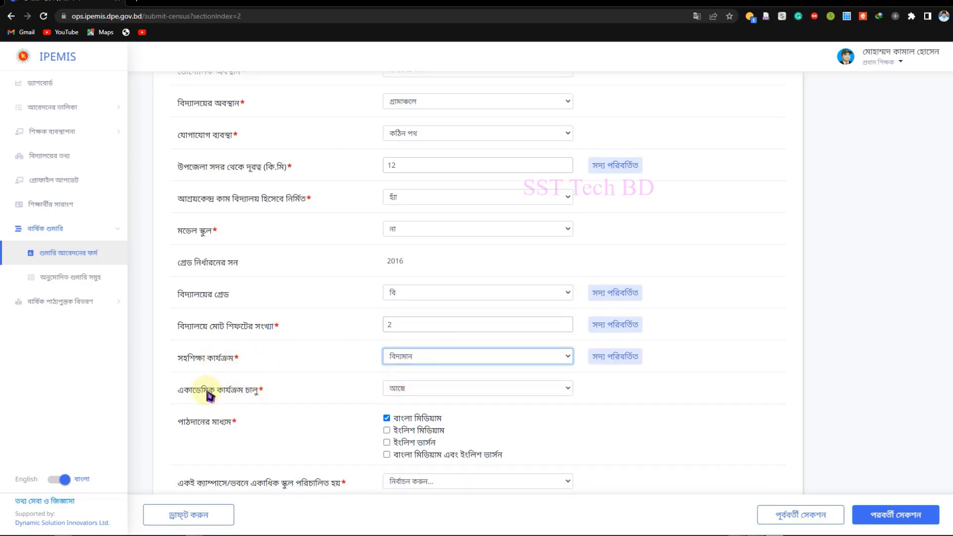
scroll(397, 389, "down", 2)
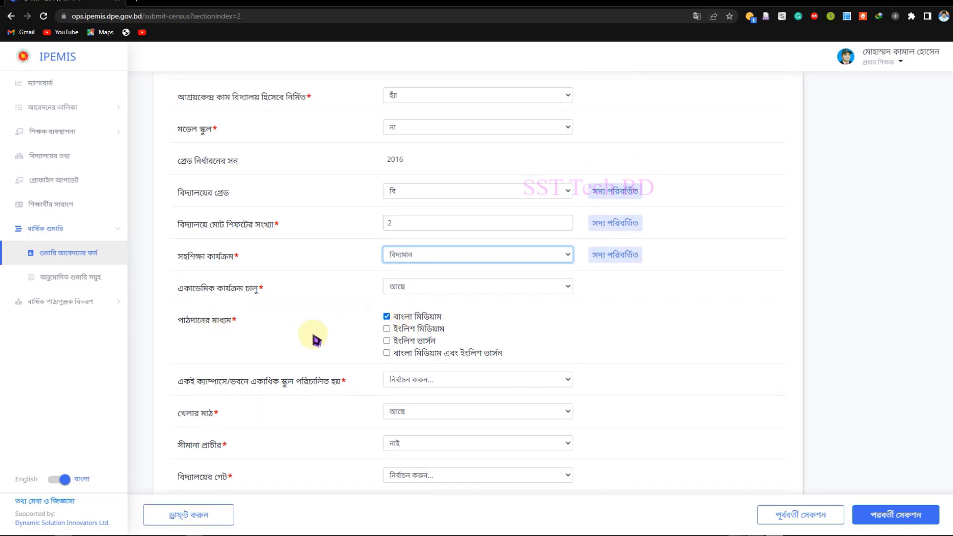
Step: Answer হয় না for multiple schools on campus, নাই for gate, আছে for direction board
scroll(315, 336, "down", 2)
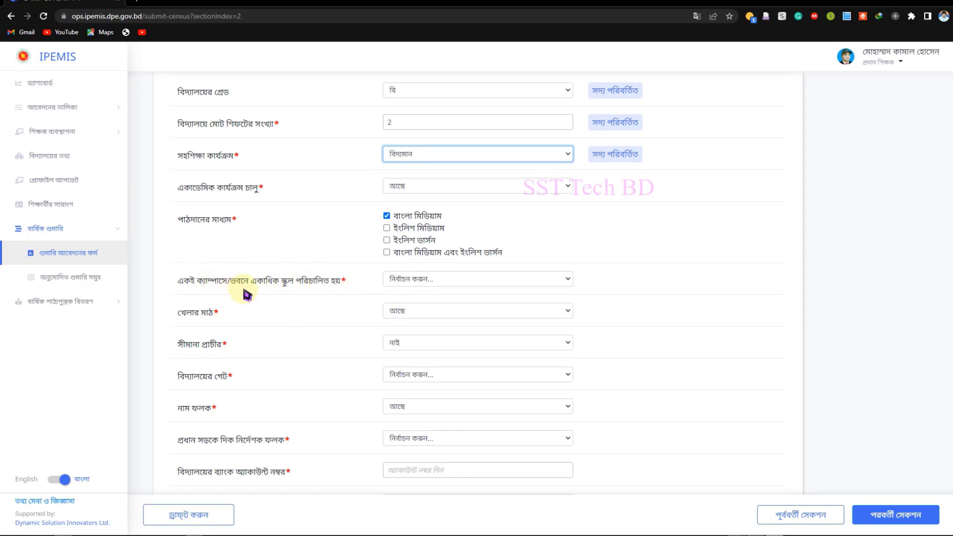
left_click(418, 282)
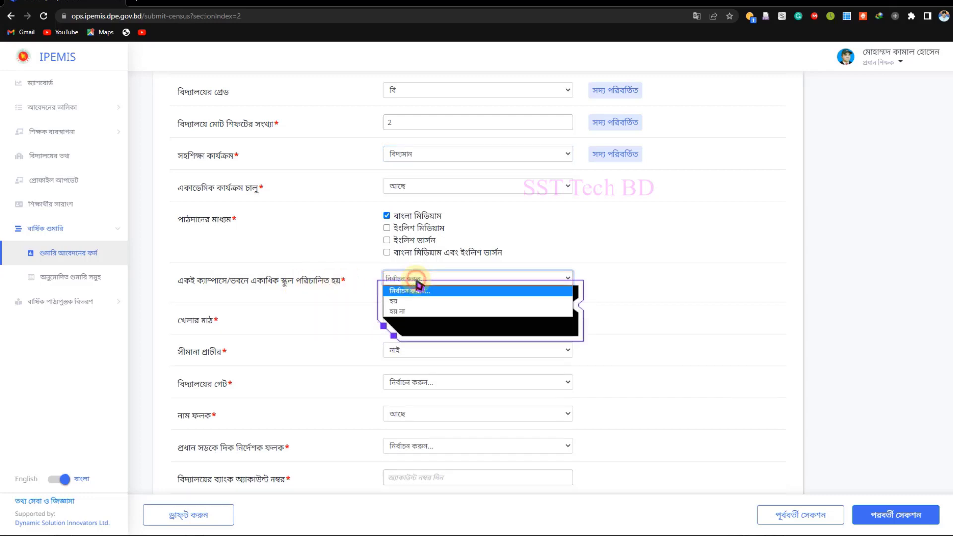
left_click(397, 311)
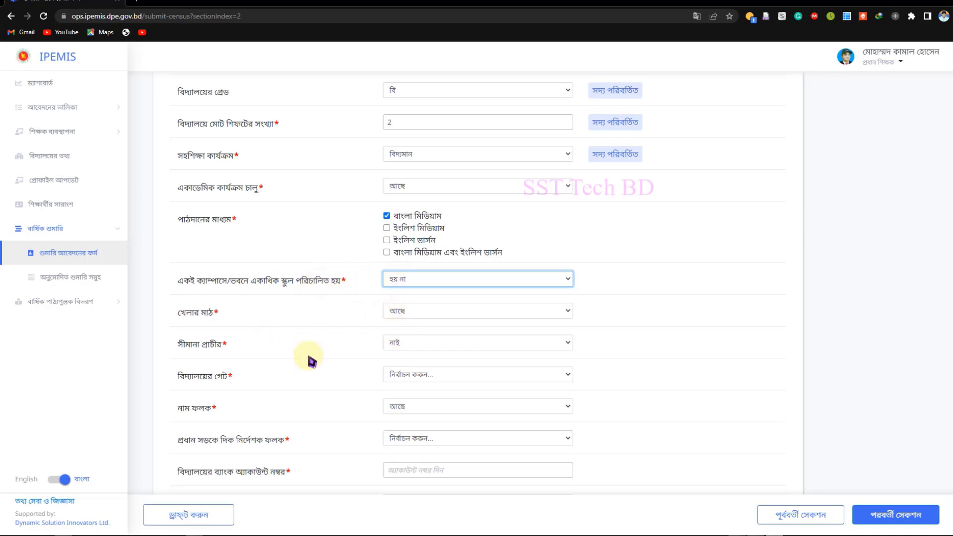
scroll(283, 366, "down", 2)
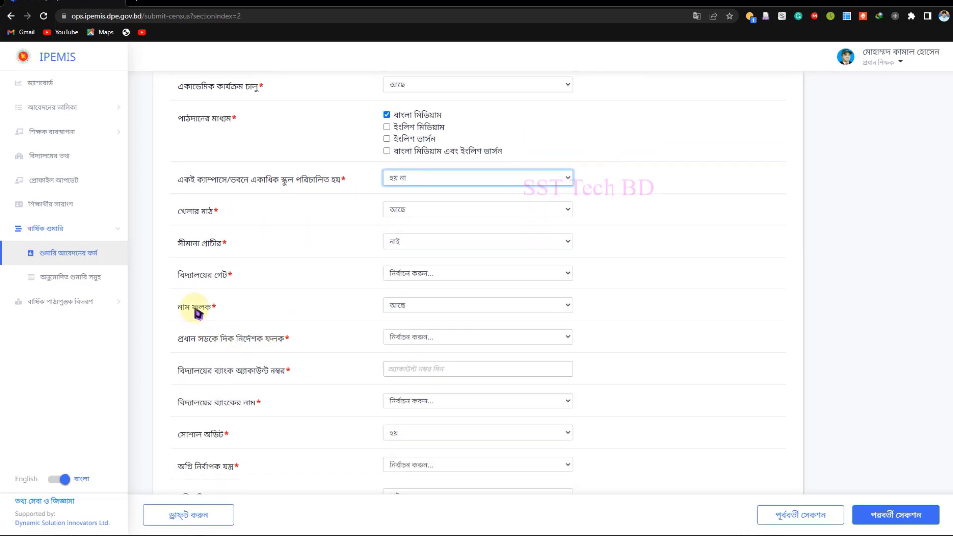
left_click(415, 274)
left_click(400, 306)
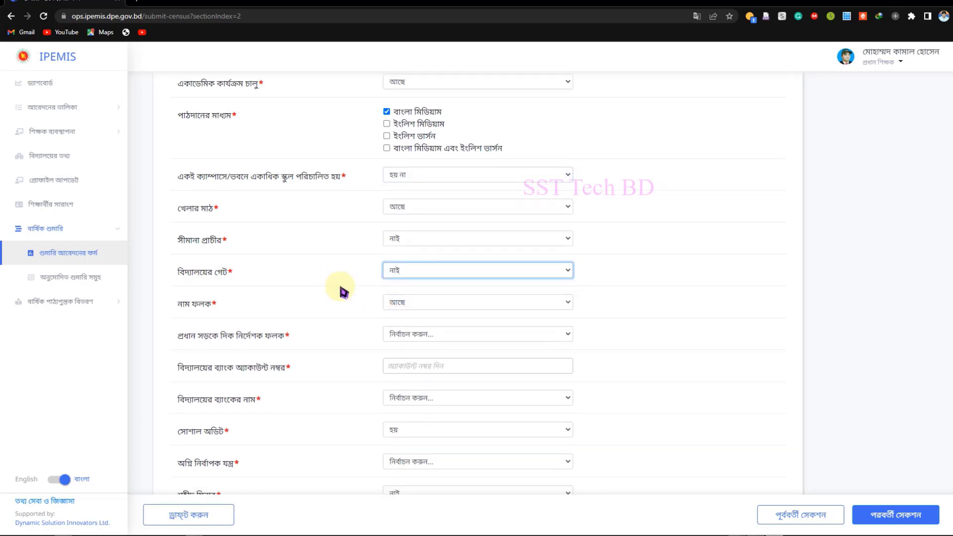
scroll(340, 288, "down", 1)
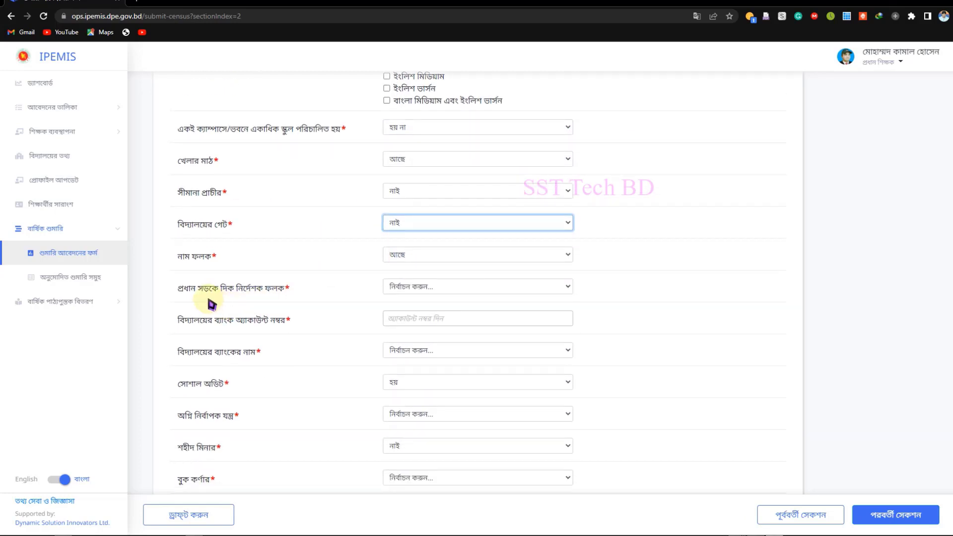
left_click(444, 290)
left_click(425, 308)
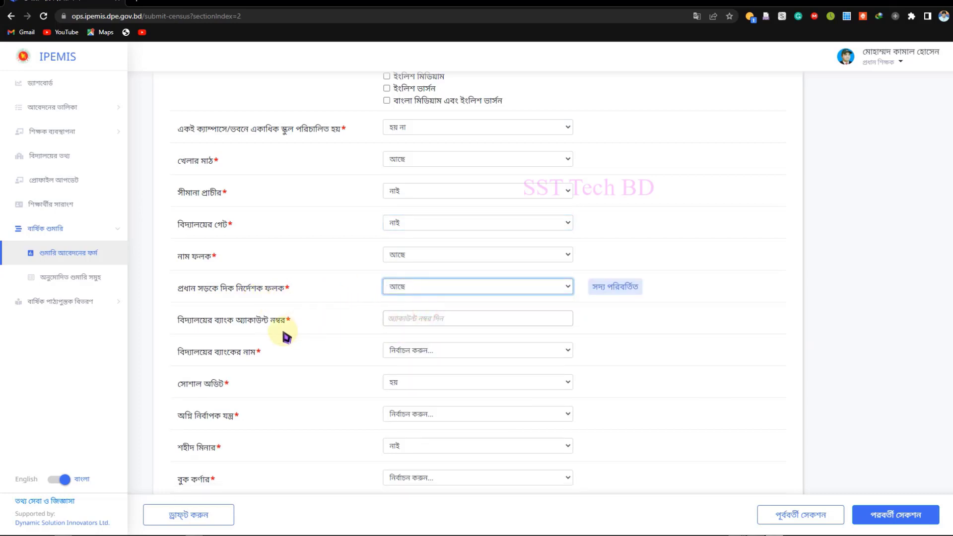
Step: Select সোনালী ব্যাংক লিমিটেড as the school's bank name
left_click(408, 320)
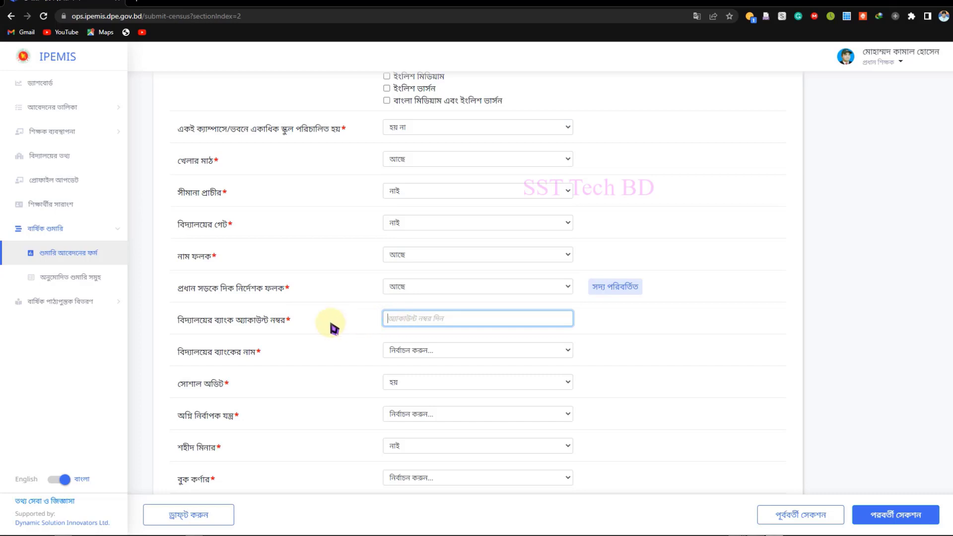
left_click(420, 350)
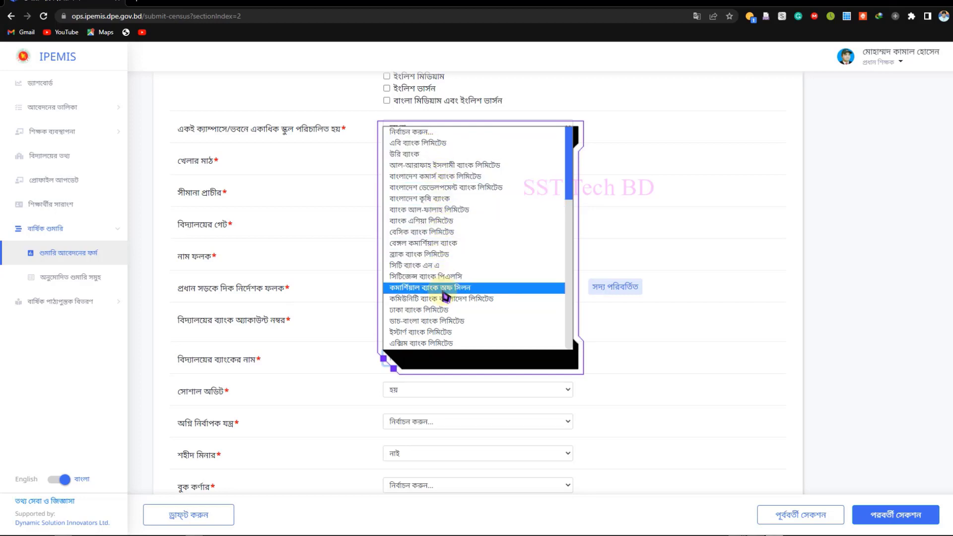
scroll(447, 288, "down", 6)
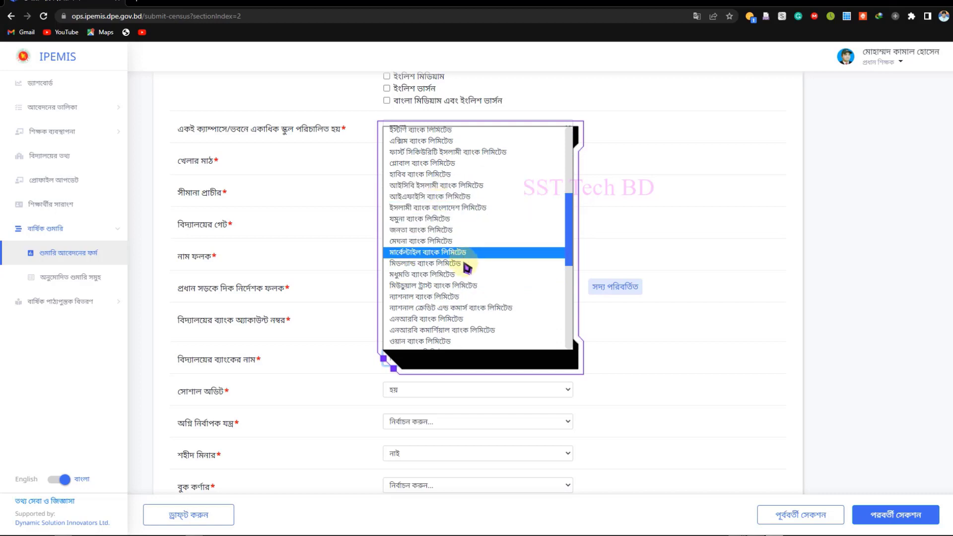
scroll(470, 293, "down", 1)
scroll(471, 292, "down", 2)
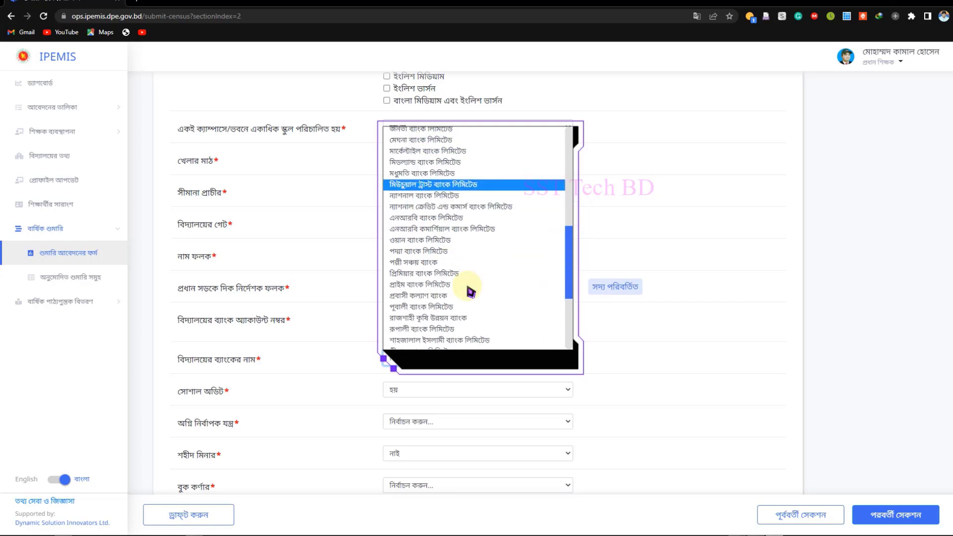
scroll(471, 292, "down", 3)
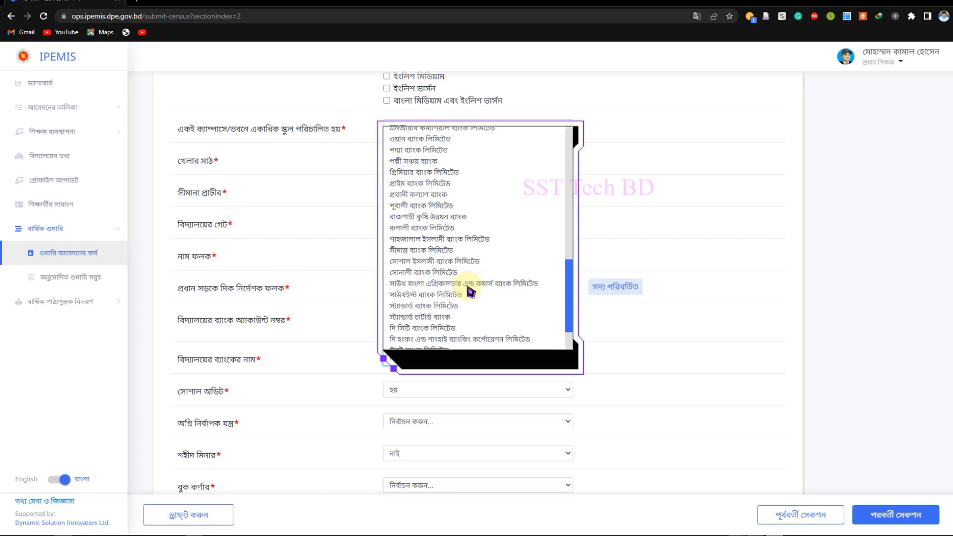
left_click(439, 272)
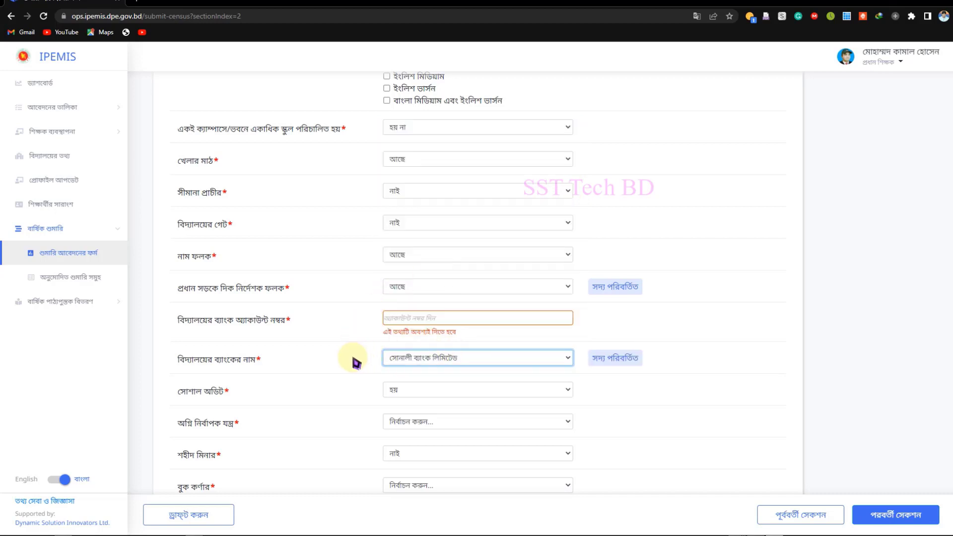
scroll(355, 361, "down", 1)
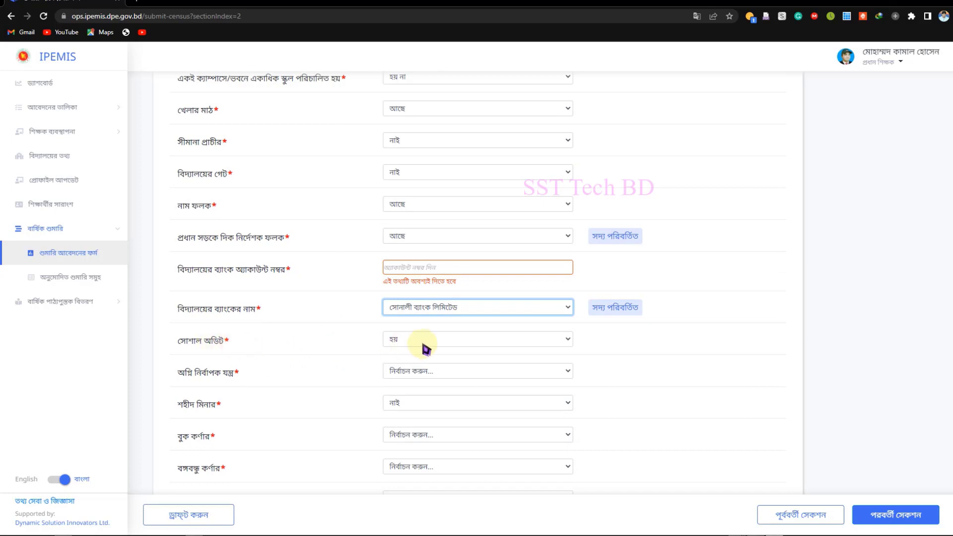
scroll(304, 357, "down", 1)
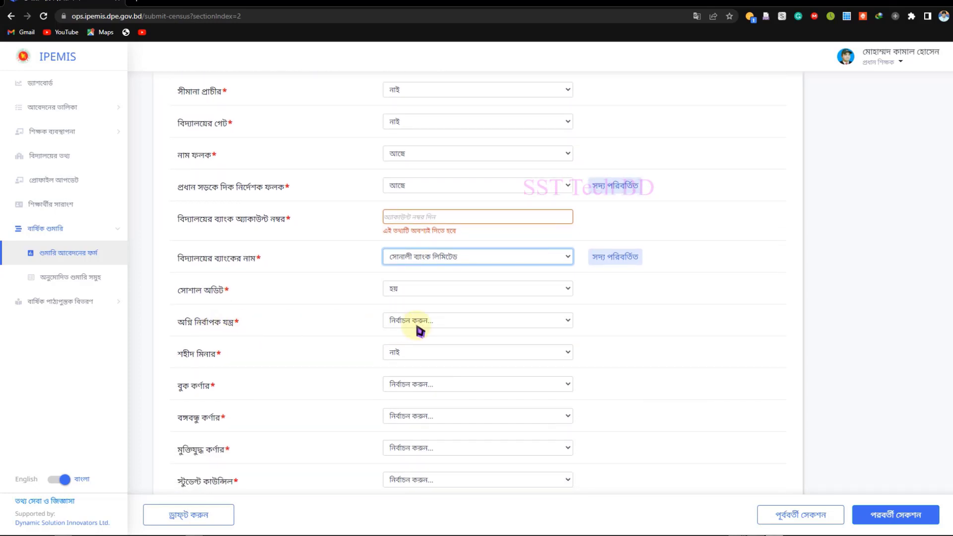
left_click(442, 320)
Step: Record no fire extinguisher, and book, Bangabandhu and Liberation War corners as present
left_click(419, 350)
scroll(325, 346, "down", 2)
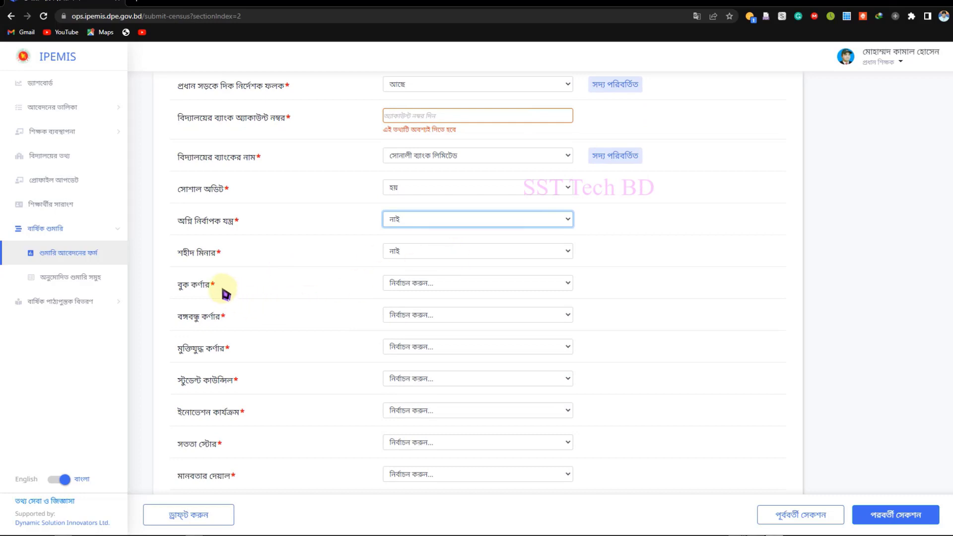
left_click(390, 289)
left_click(396, 312)
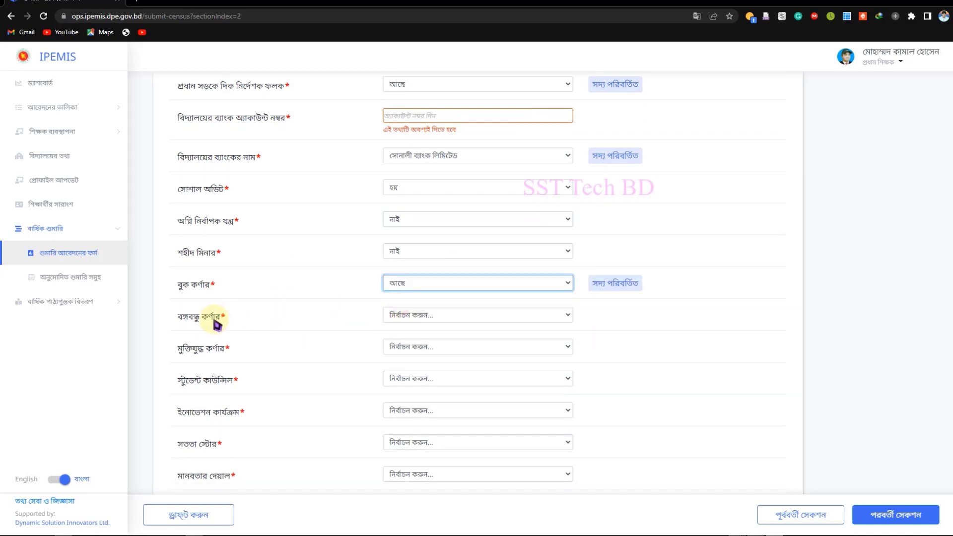
left_click(418, 321)
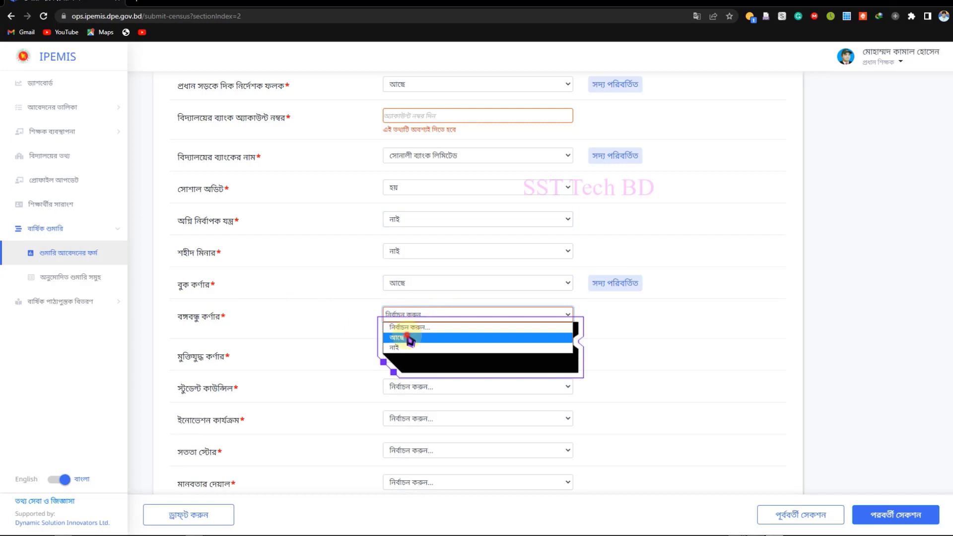
left_click(408, 335)
left_click(442, 346)
left_click(408, 371)
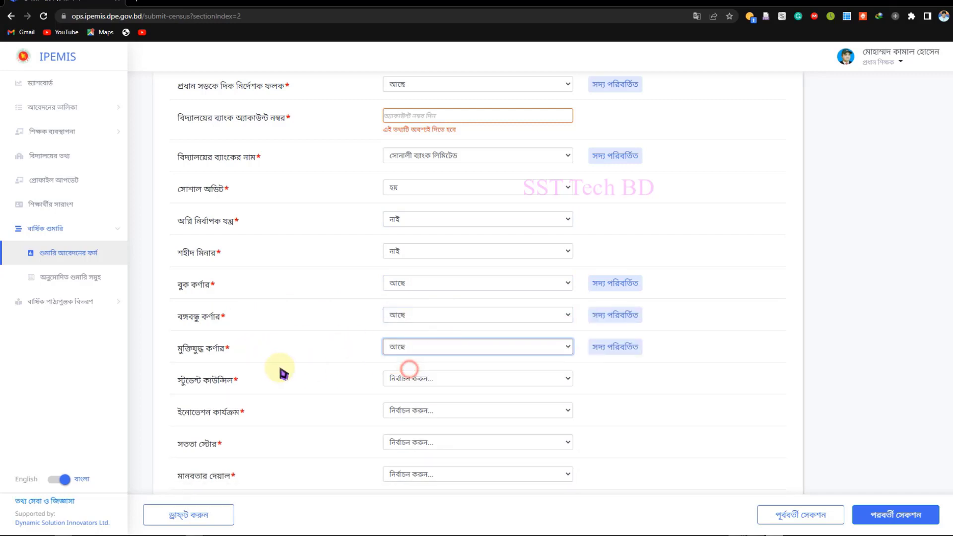
Step: Mark student council, honesty store, humanity wall, first aid box present; innovation বিদ্যমান
scroll(279, 372, "down", 1)
left_click(408, 329)
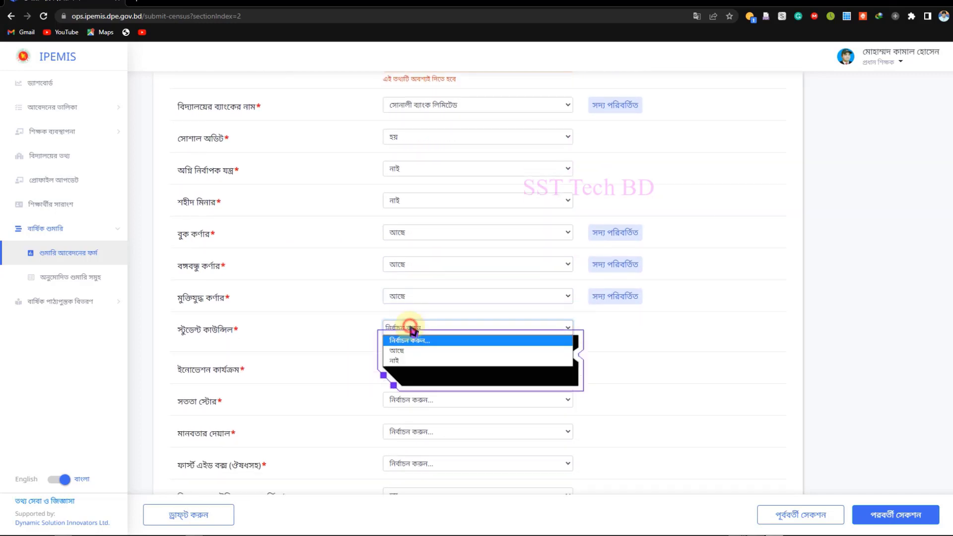
left_click(404, 350)
left_click(412, 363)
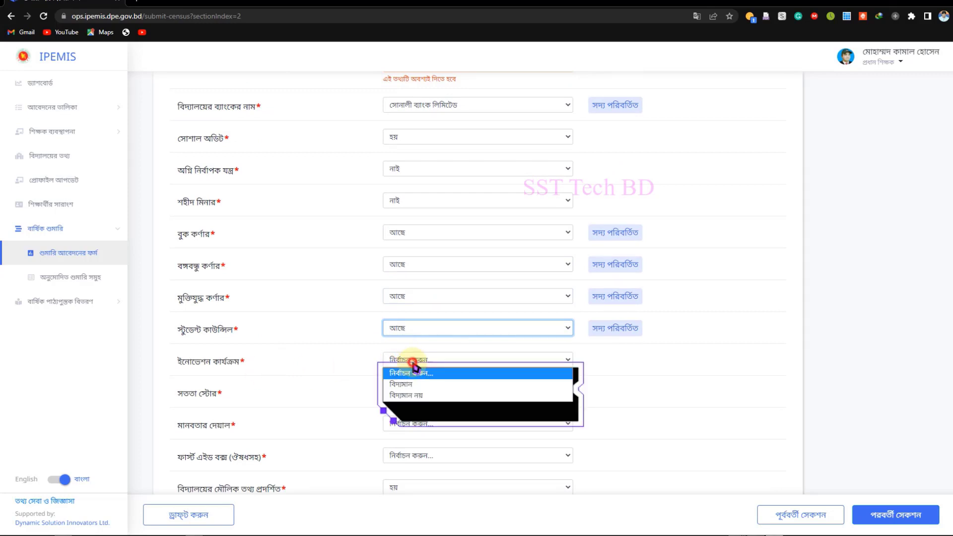
left_click(407, 380)
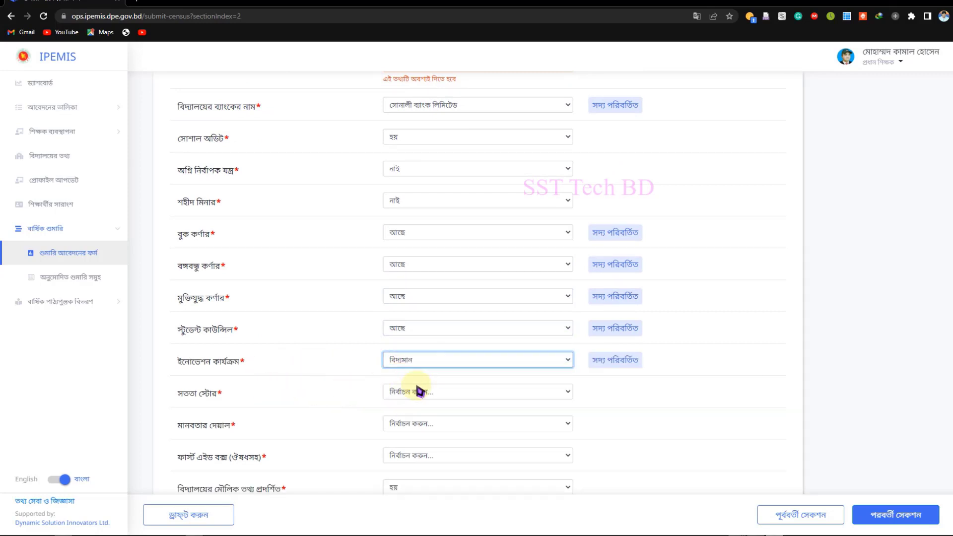
left_click(416, 392)
left_click(402, 416)
scroll(329, 387, "down", 3)
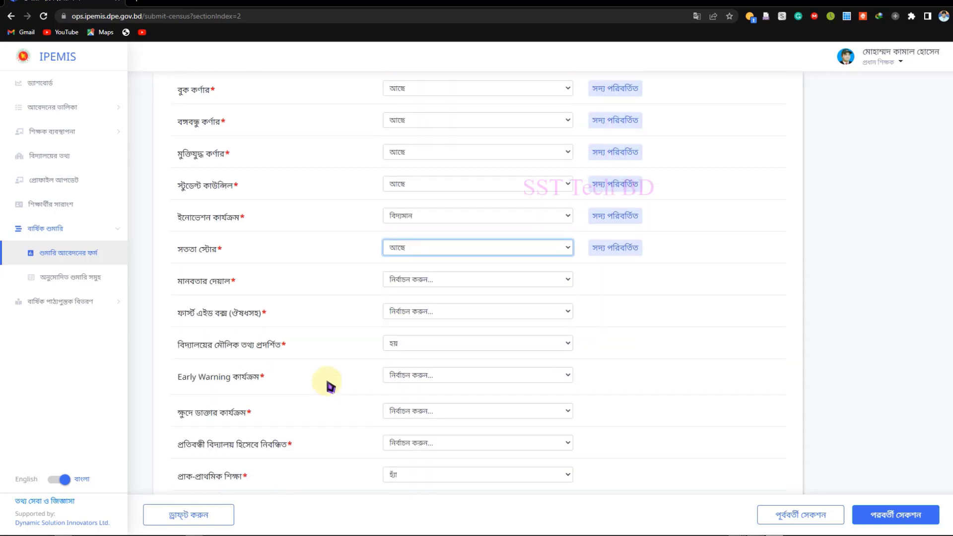
left_click(410, 276)
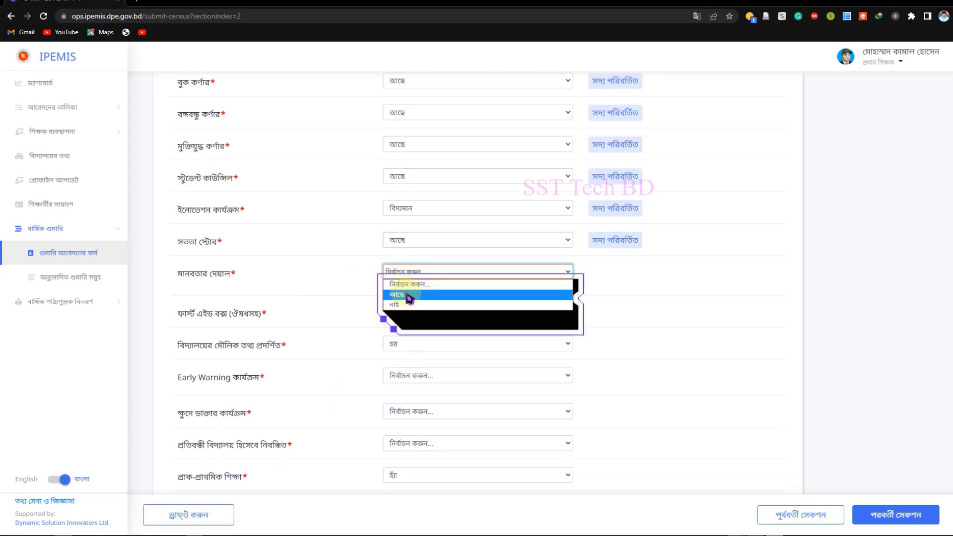
left_click(409, 295)
left_click(397, 304)
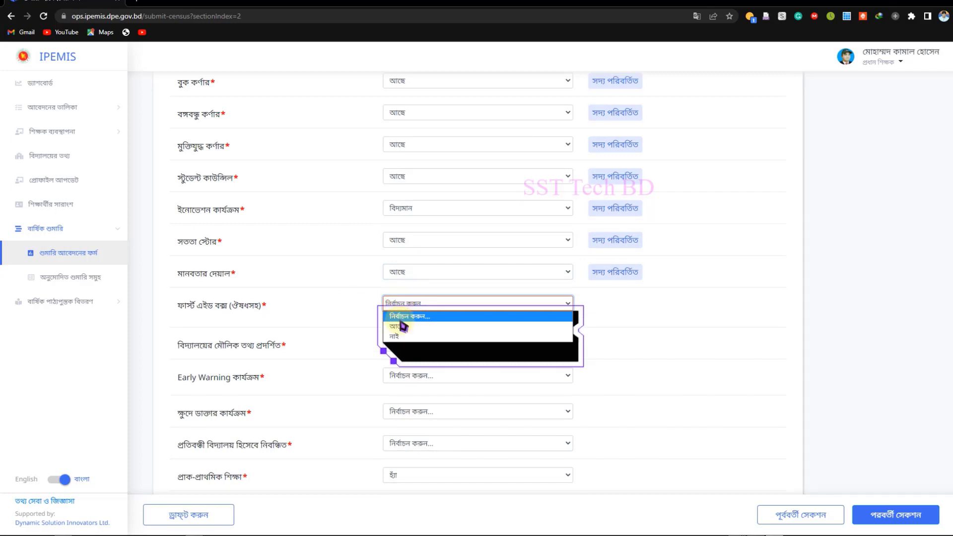
left_click(398, 327)
Step: Set basic info displayed হয়, Early Warning and little doctor বিদ্যমান, disabled registration না; save draft
scroll(315, 320, "down", 2)
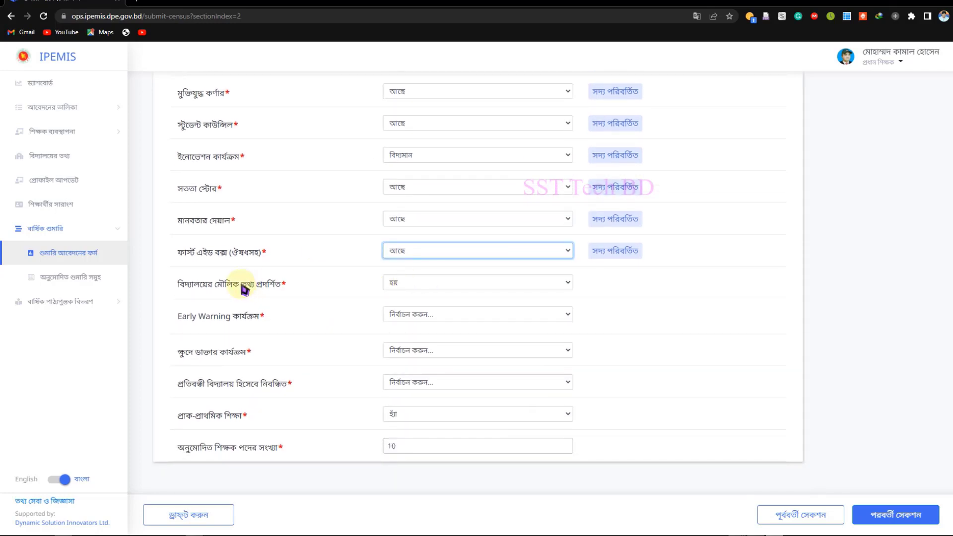
left_click(403, 287)
left_click(401, 307)
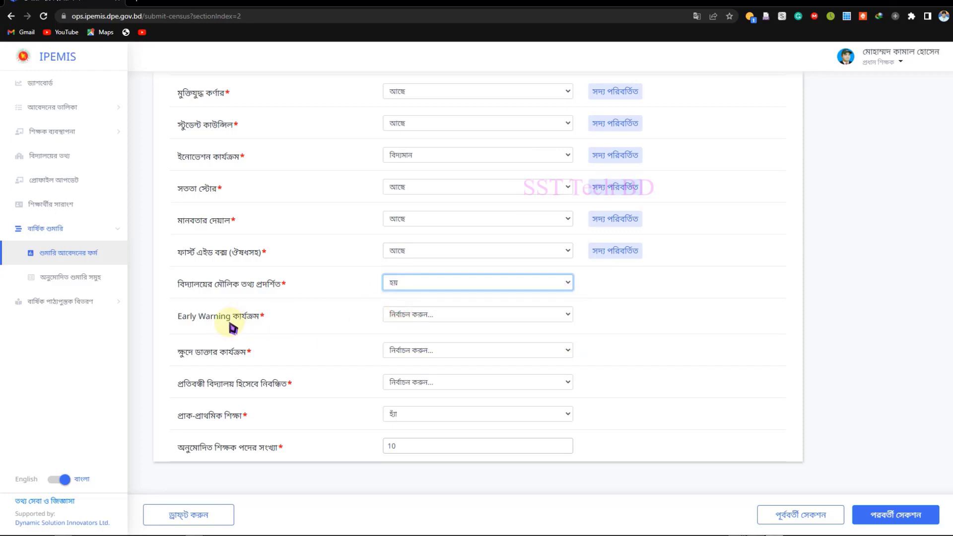
left_click(441, 317)
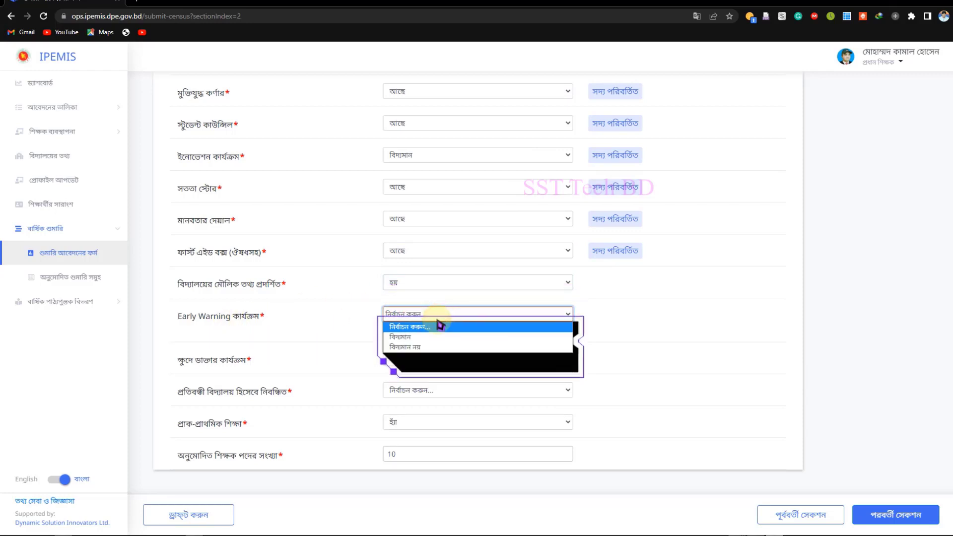
left_click(423, 336)
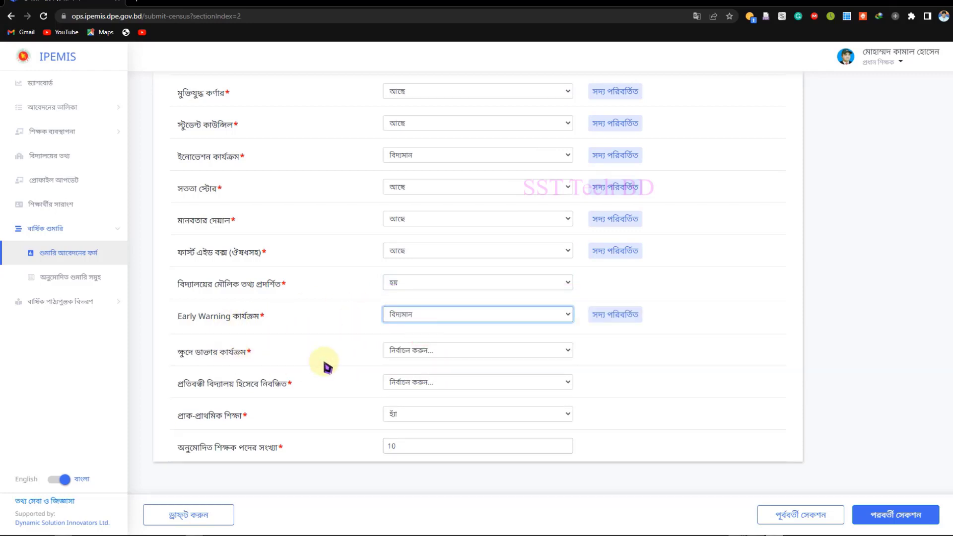
left_click(425, 351)
left_click(409, 373)
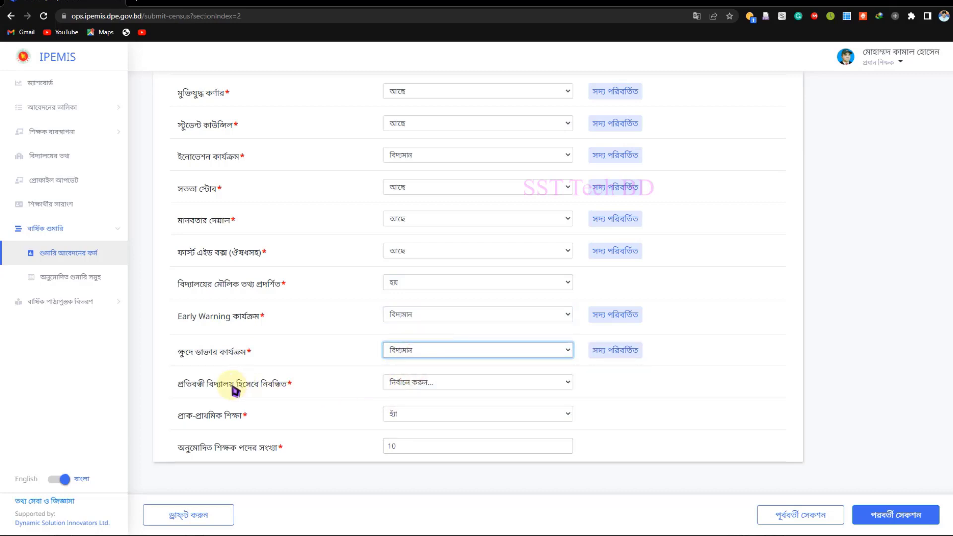
left_click(401, 383)
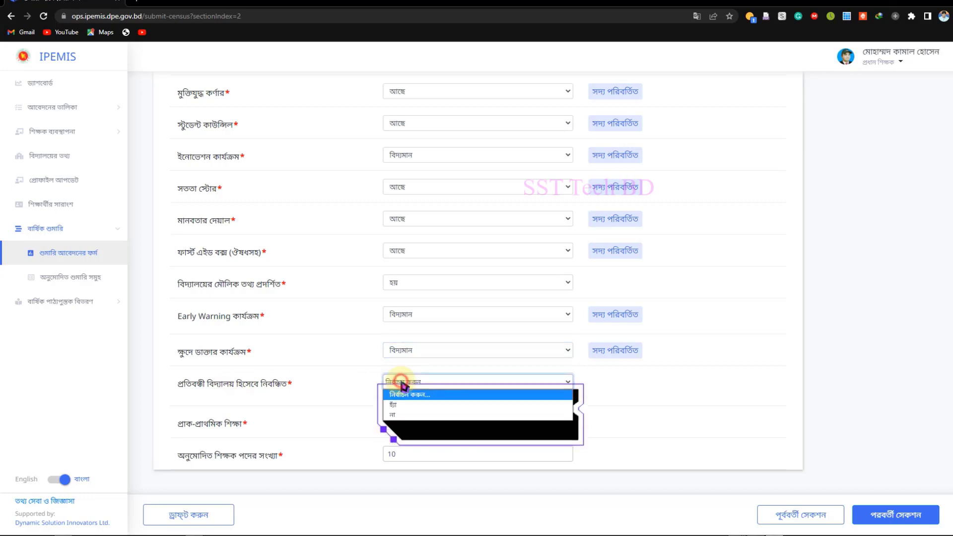
left_click(393, 415)
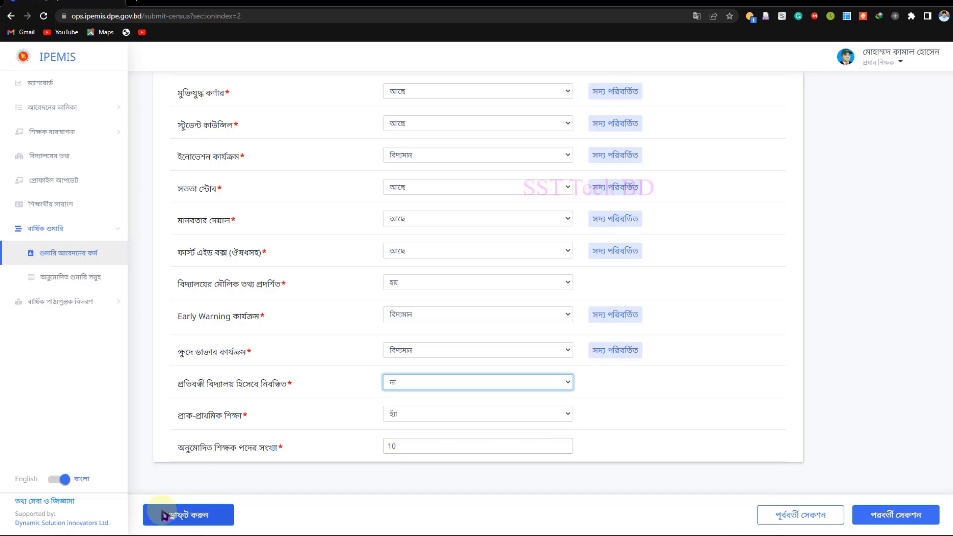
left_click(187, 518)
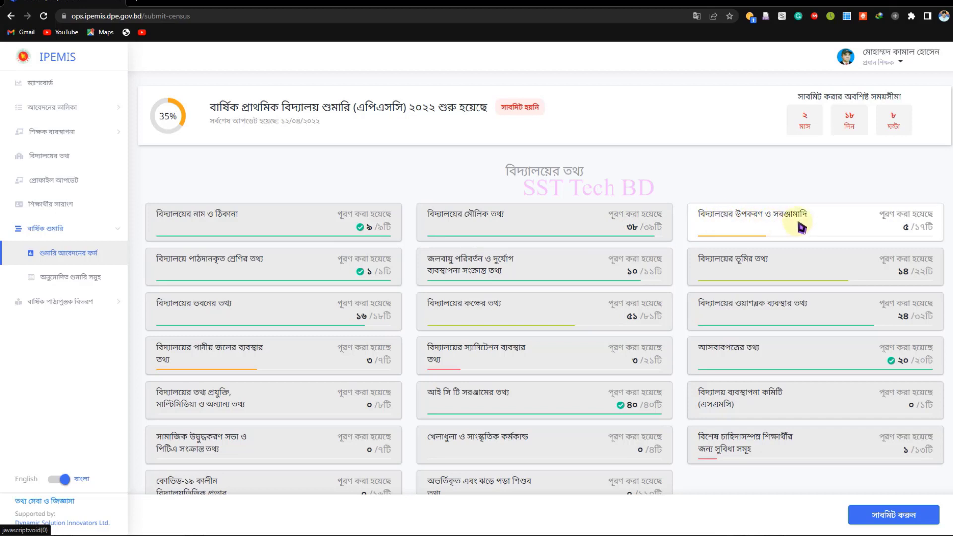
Step: Scroll through the 35% census overview cards, then go back to the dashboard
scroll(598, 359, "down", 4)
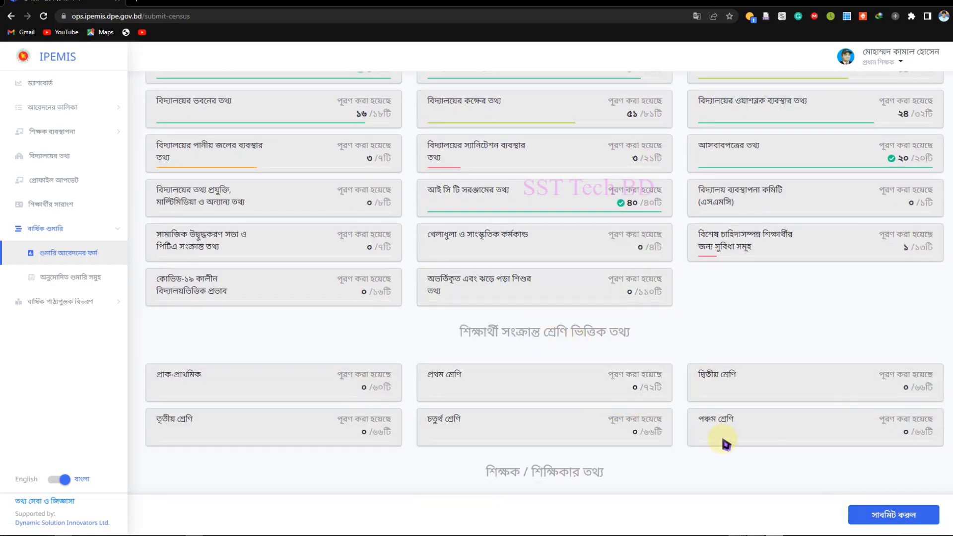
scroll(715, 434, "down", 2)
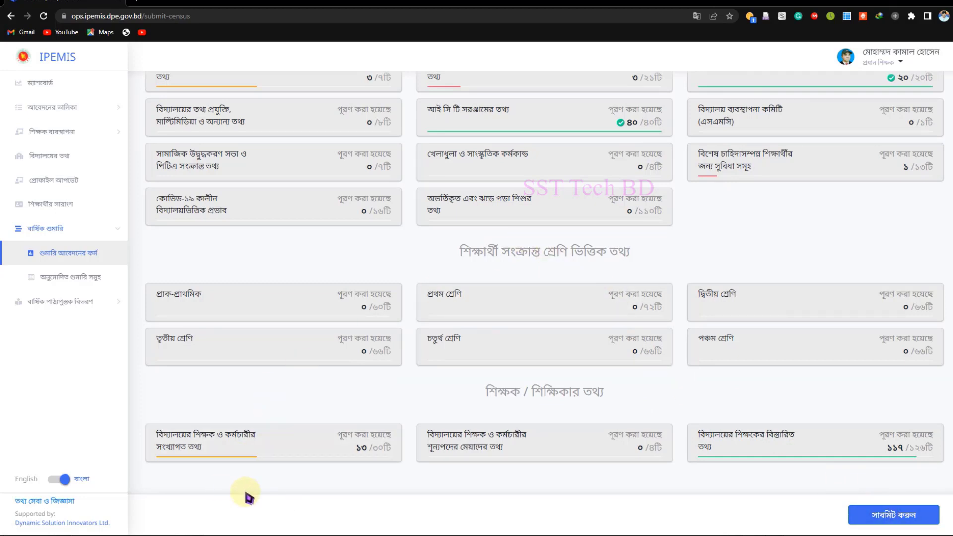
key("alt+Left")
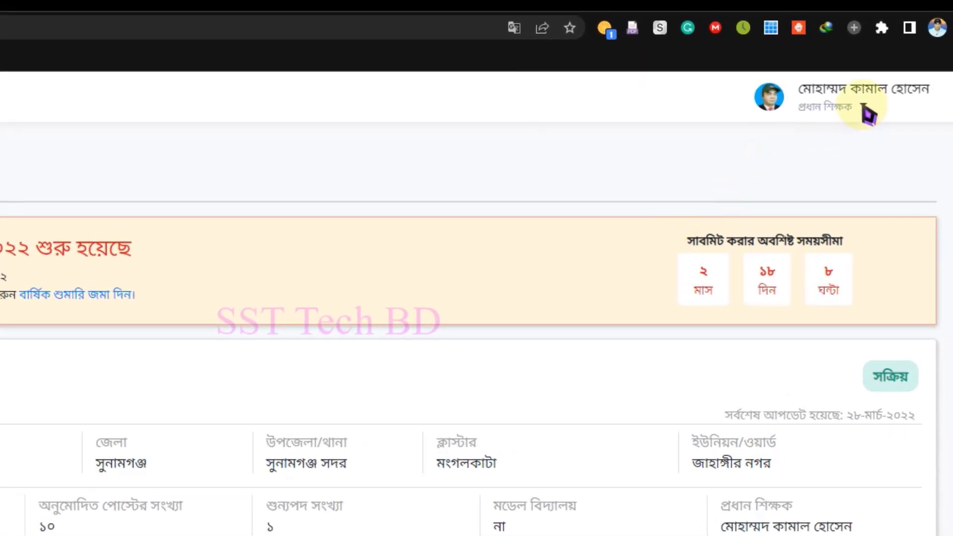
Step: Sign out of IPEMIS via the profile menu's সাইন আউট, then close the Chrome tab
left_click(865, 110)
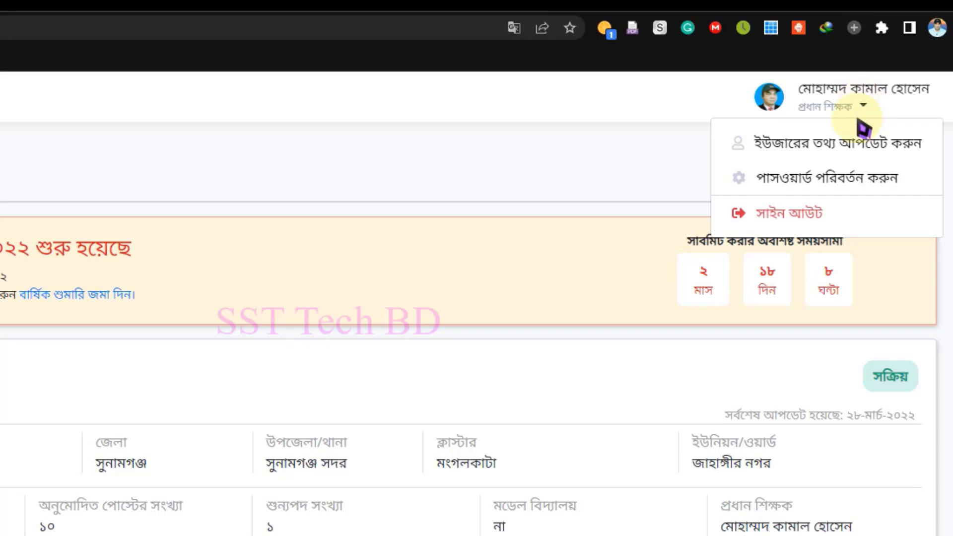
left_click(776, 213)
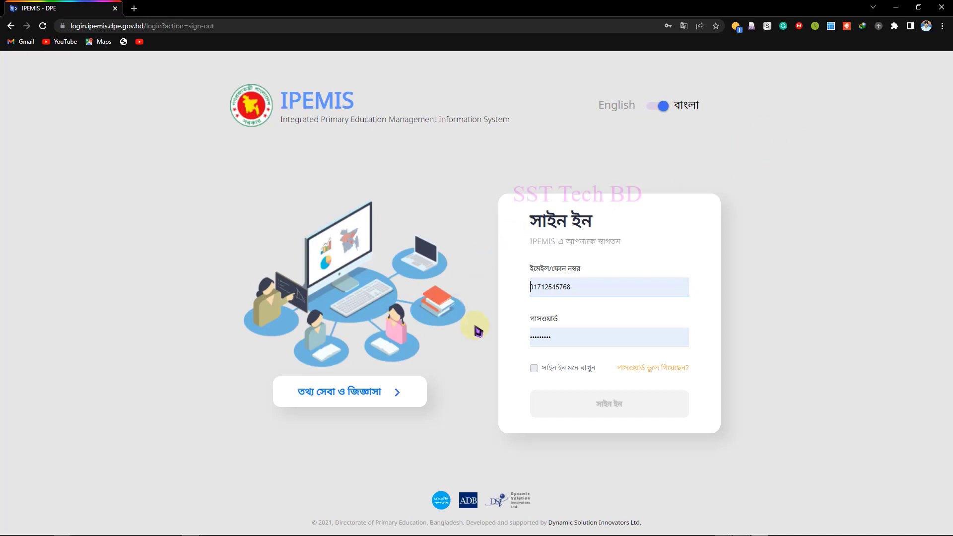
left_click(115, 10)
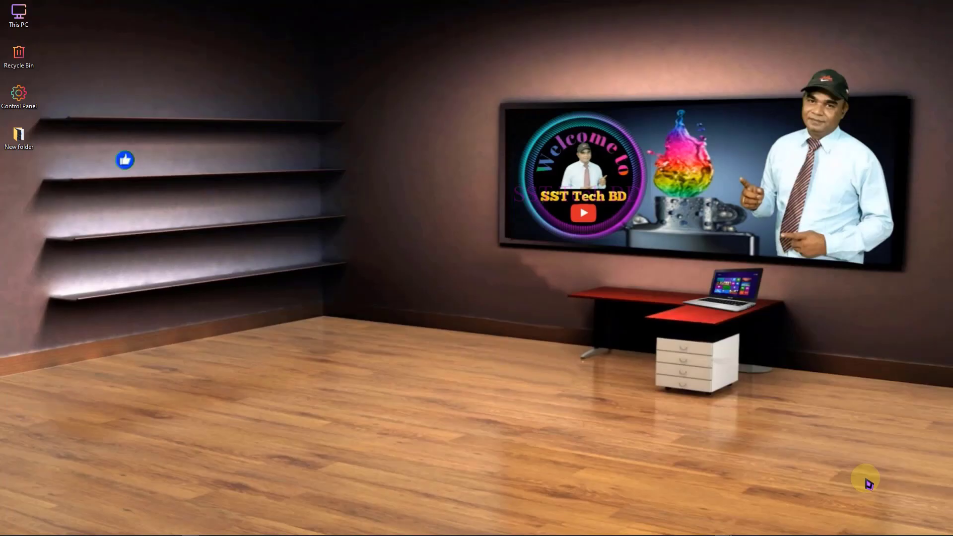